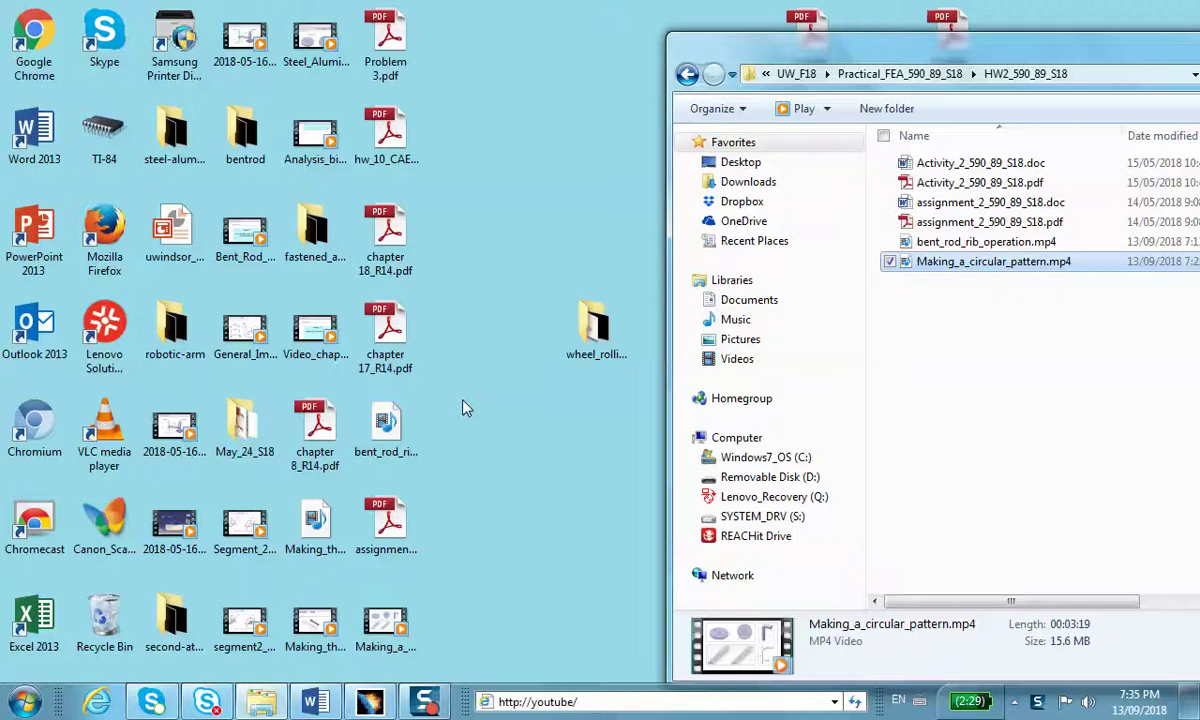
- Review the assignment document's blade drawings, then return to CATIA
click(325, 704)
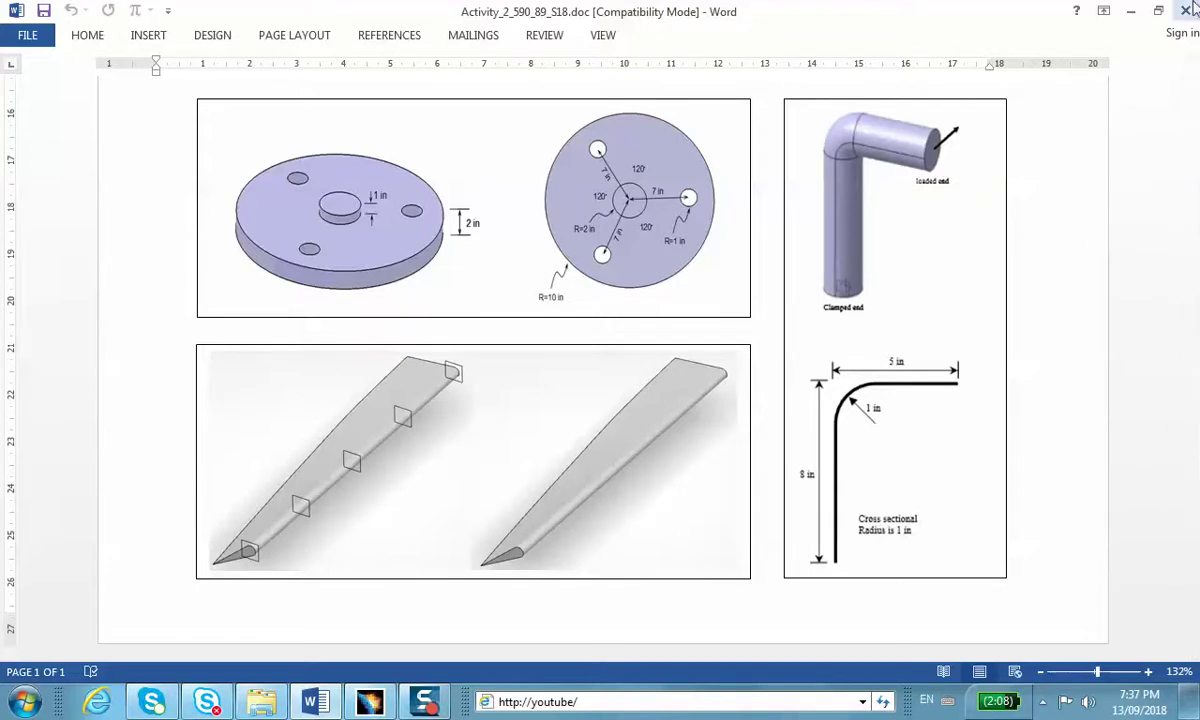
click(1130, 10)
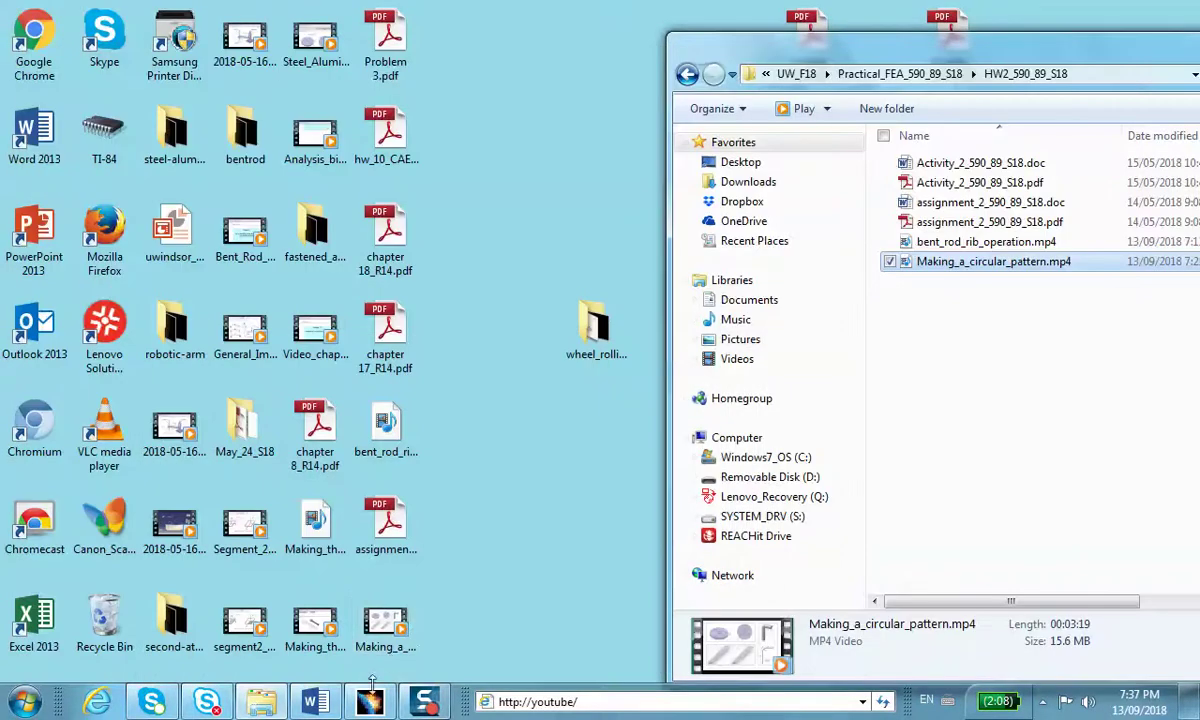
click(369, 701)
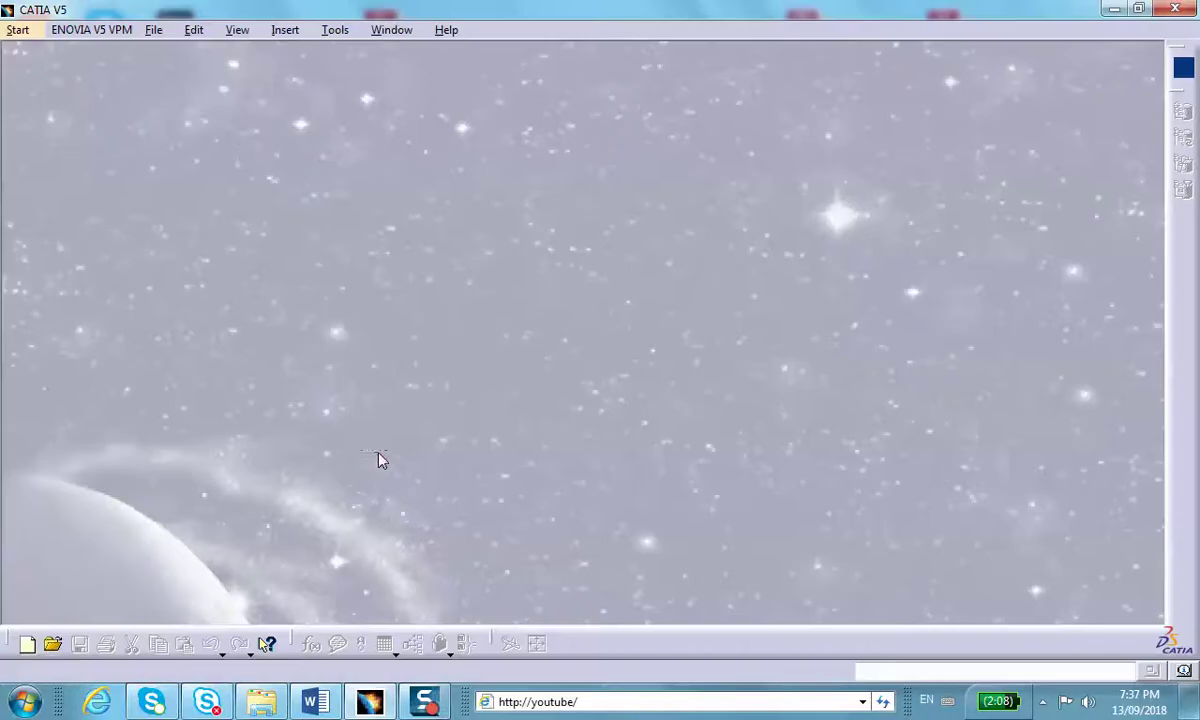
- Create a new Part document, Part1, and adjust the 3D view
click(153, 30)
click(117, 56)
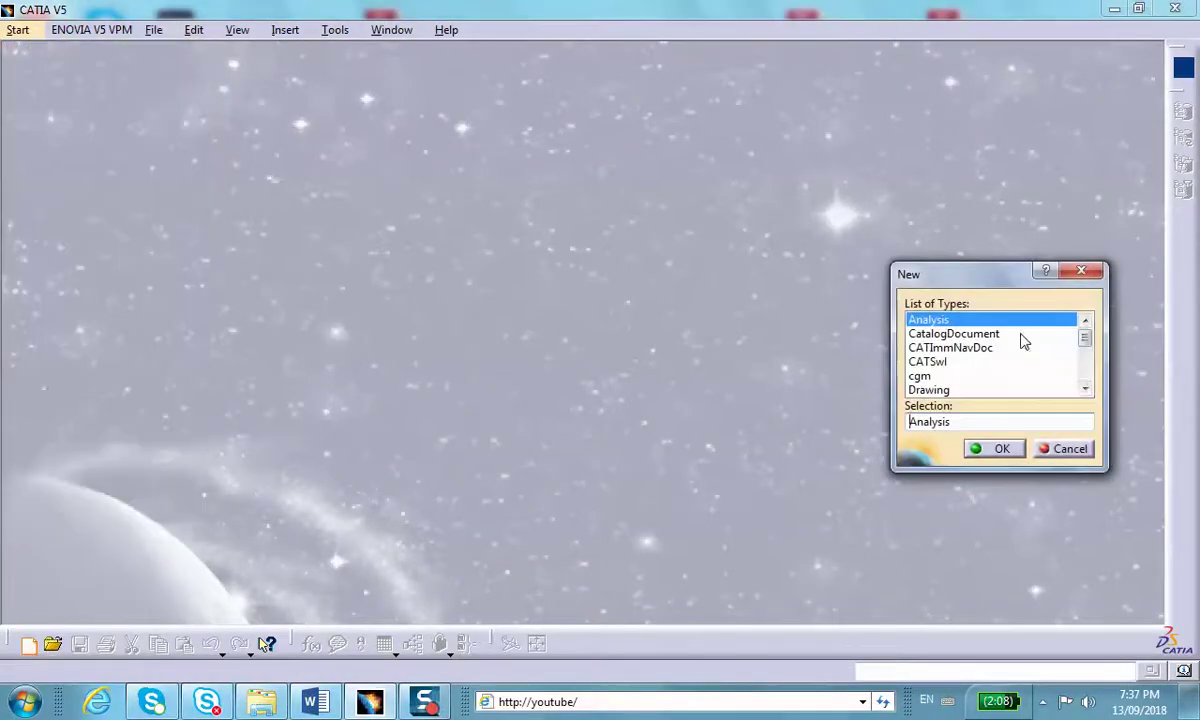
drag(1086, 326, 1093, 380)
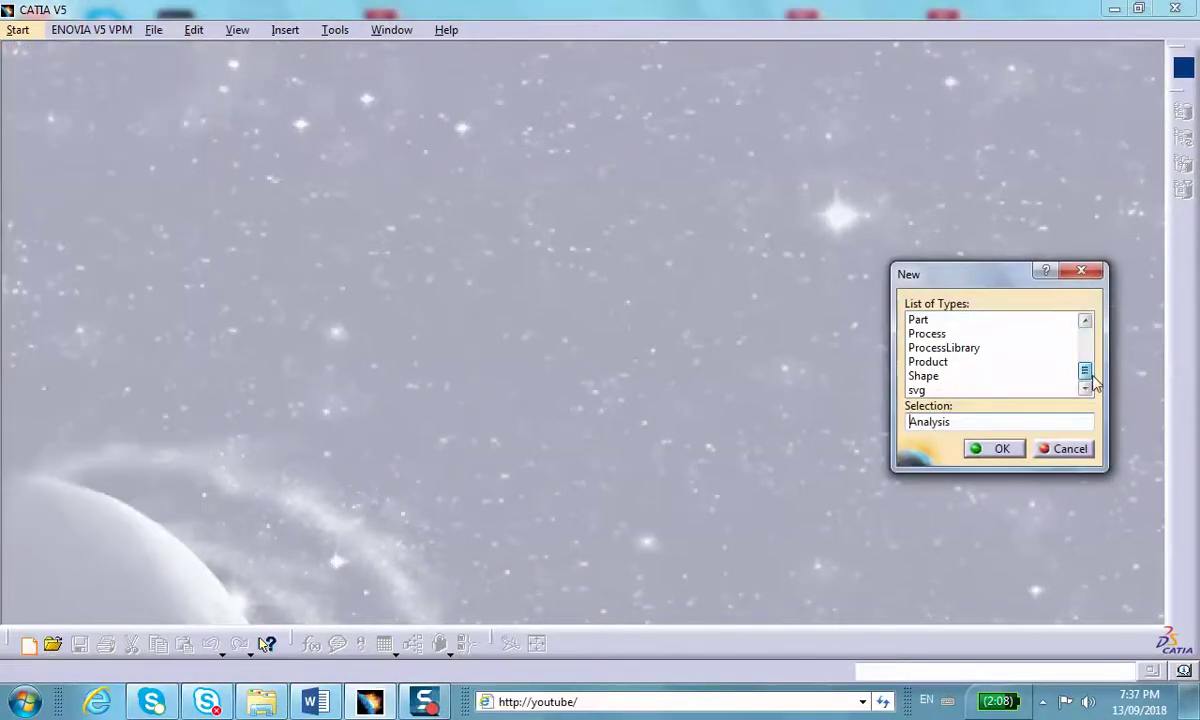
double_click(918, 319)
click(870, 417)
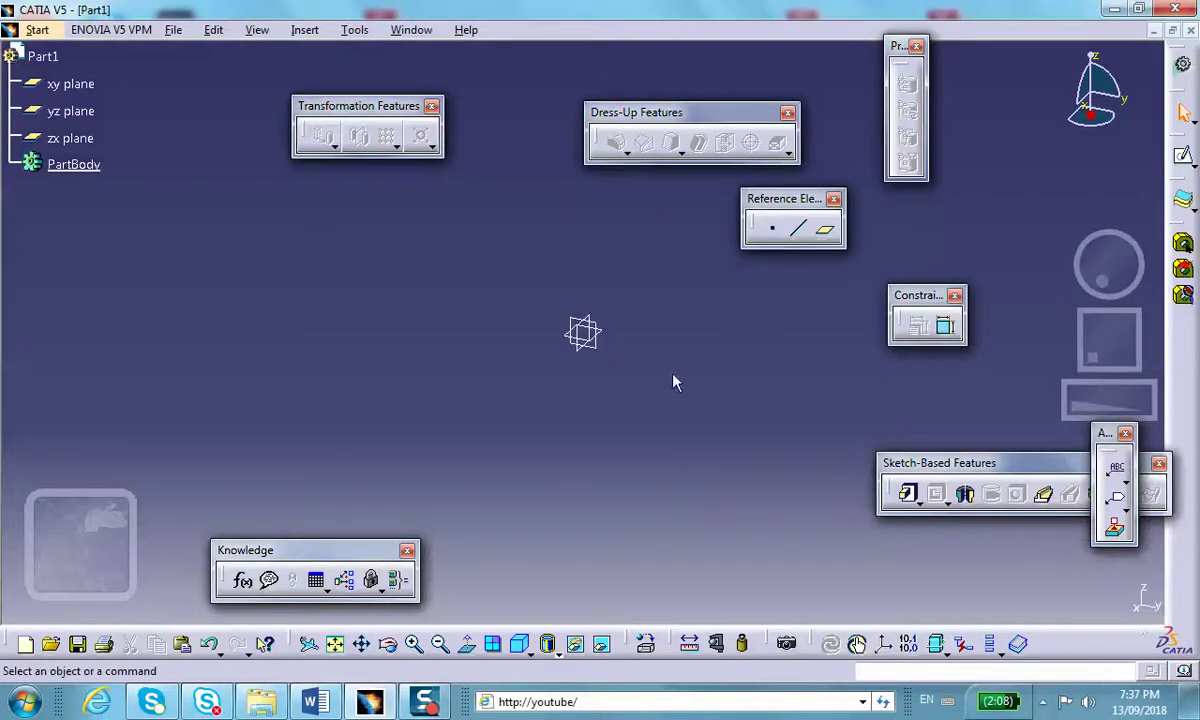
middle_drag(675, 383, 678, 482)
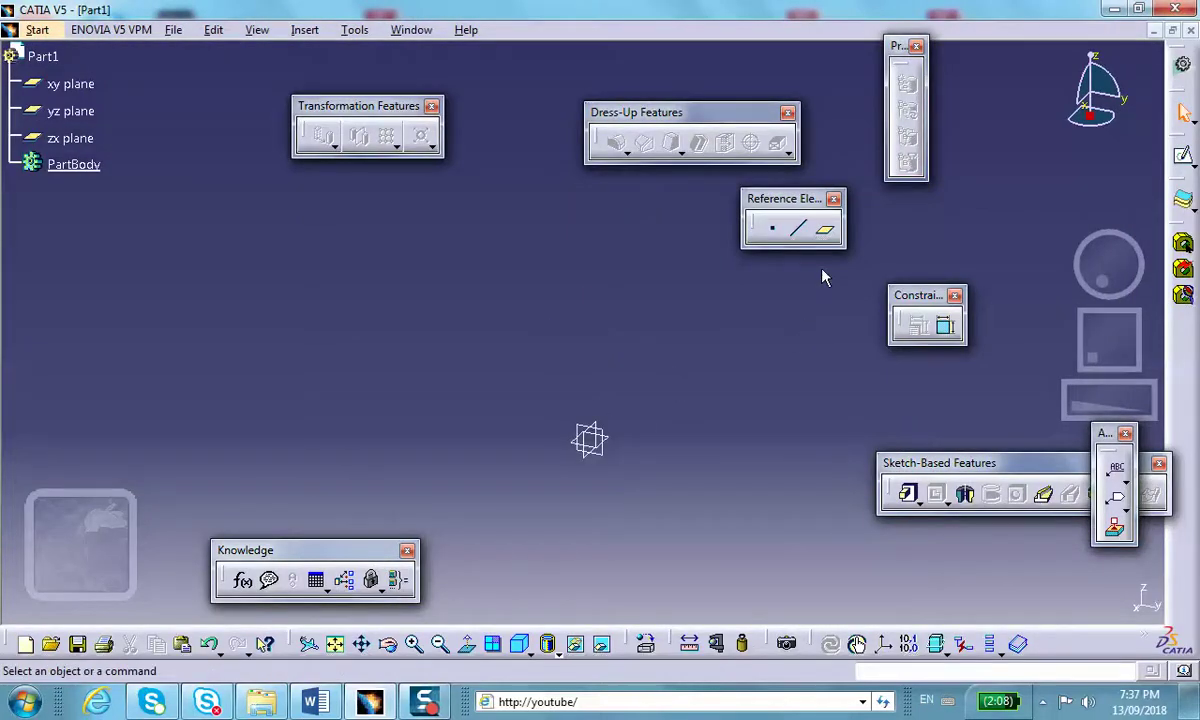
middle_drag(598, 450, 718, 383)
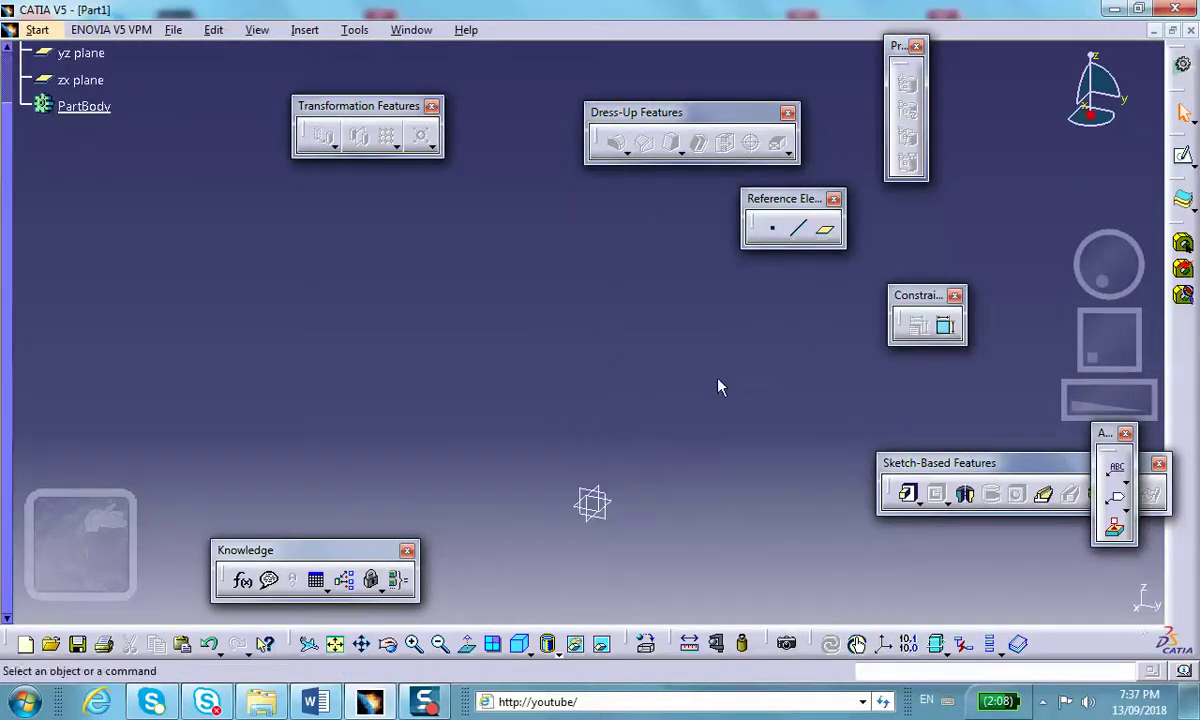
- Create a plane offset 1.5 in from the xy plane, repeated as 3 more instances
click(827, 233)
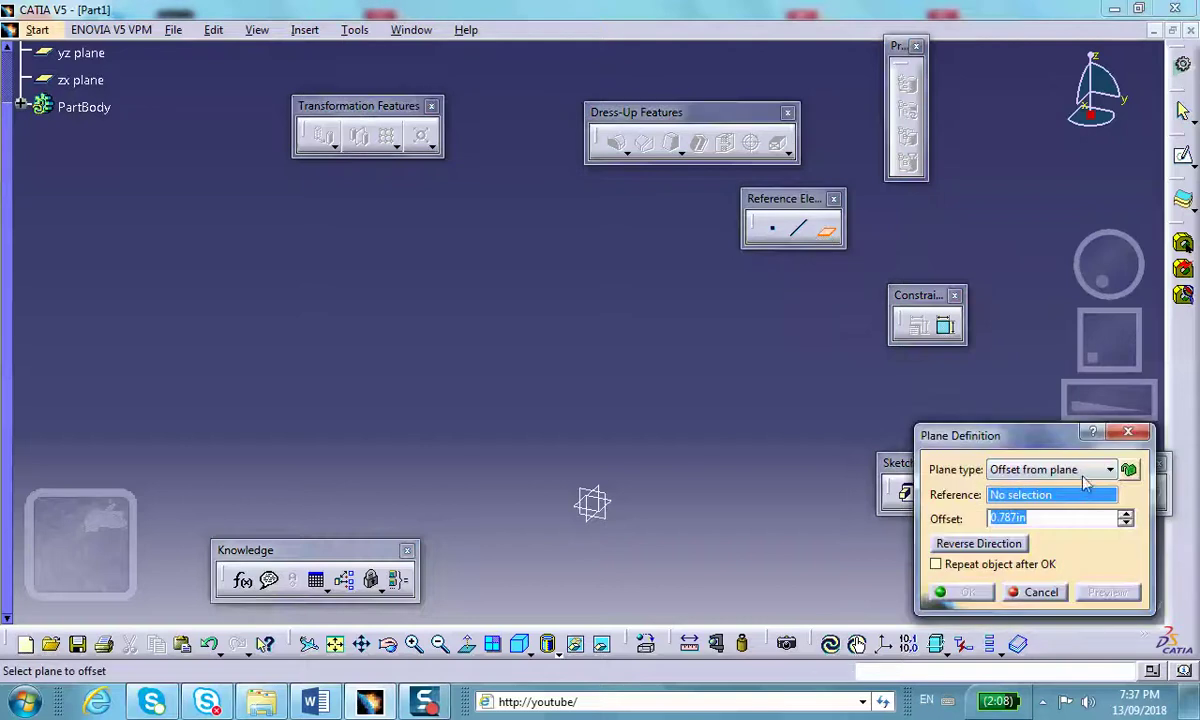
click(592, 502)
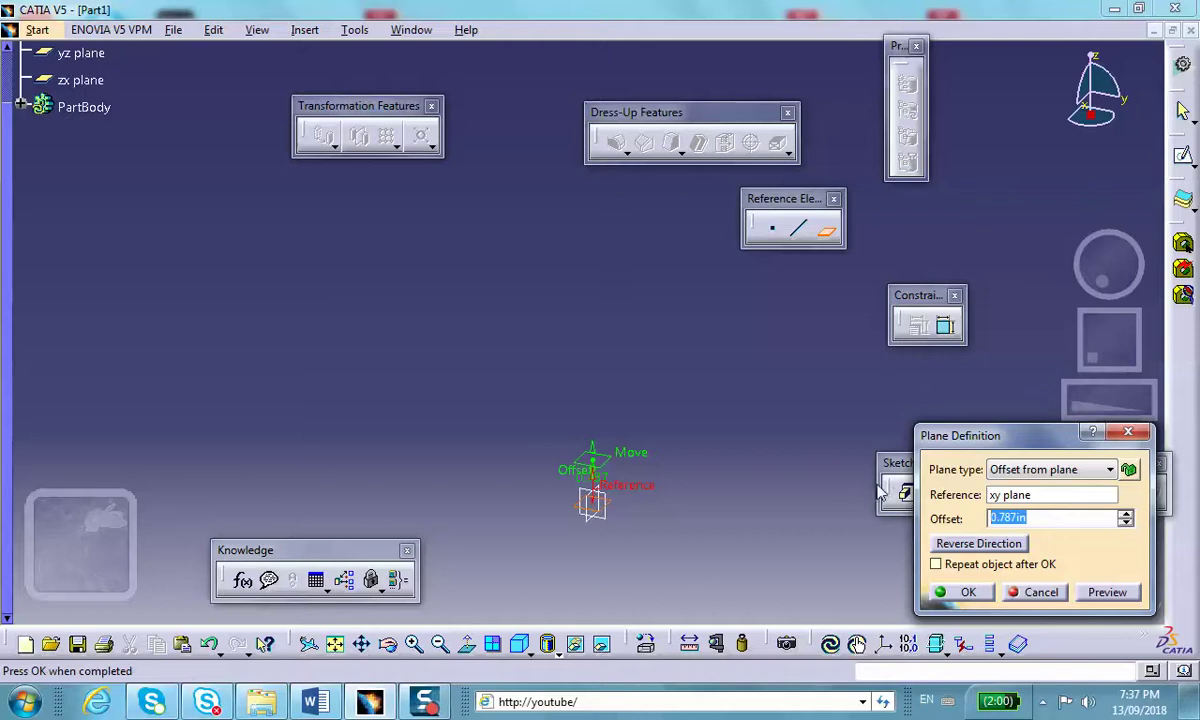
text(1)
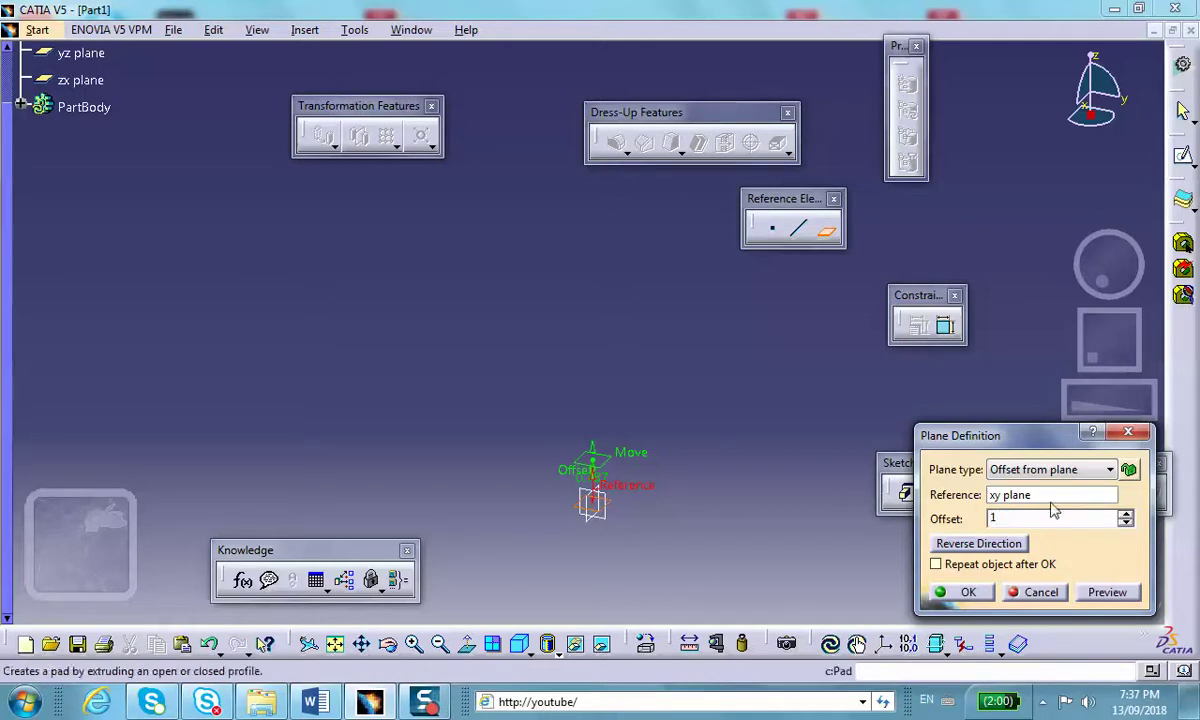
click(937, 565)
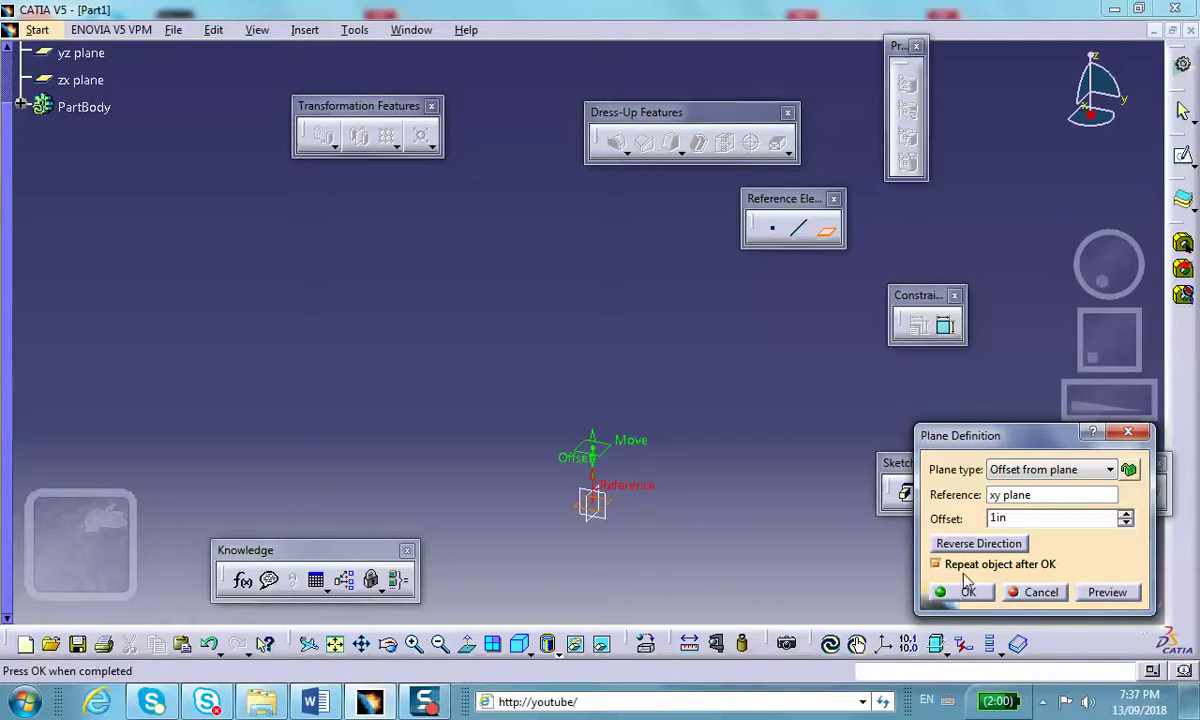
click(1040, 518)
double_click(1040, 518)
text(1.5)
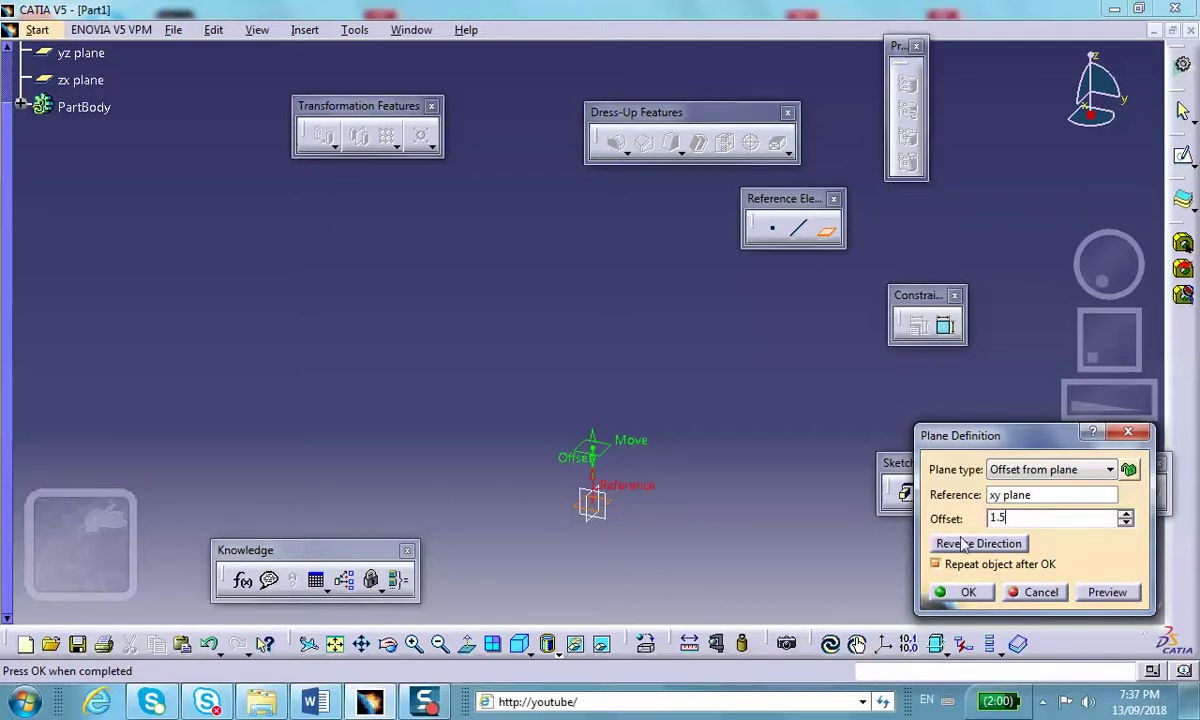
click(960, 592)
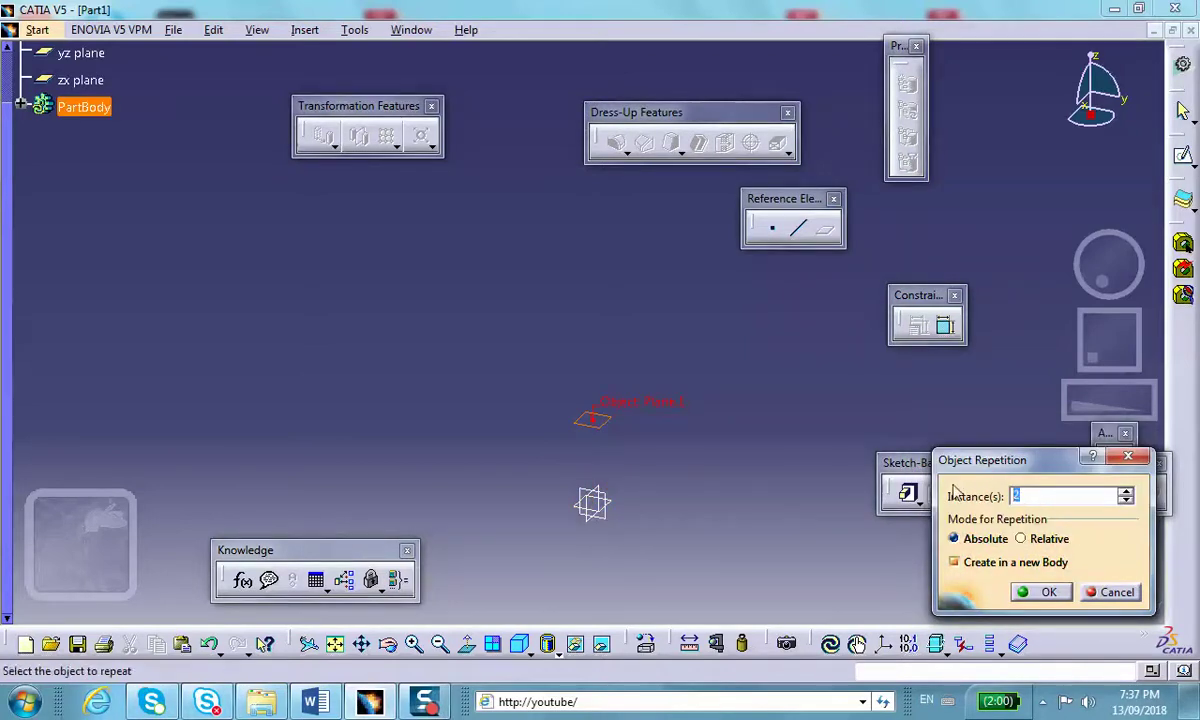
text(3)
click(1022, 594)
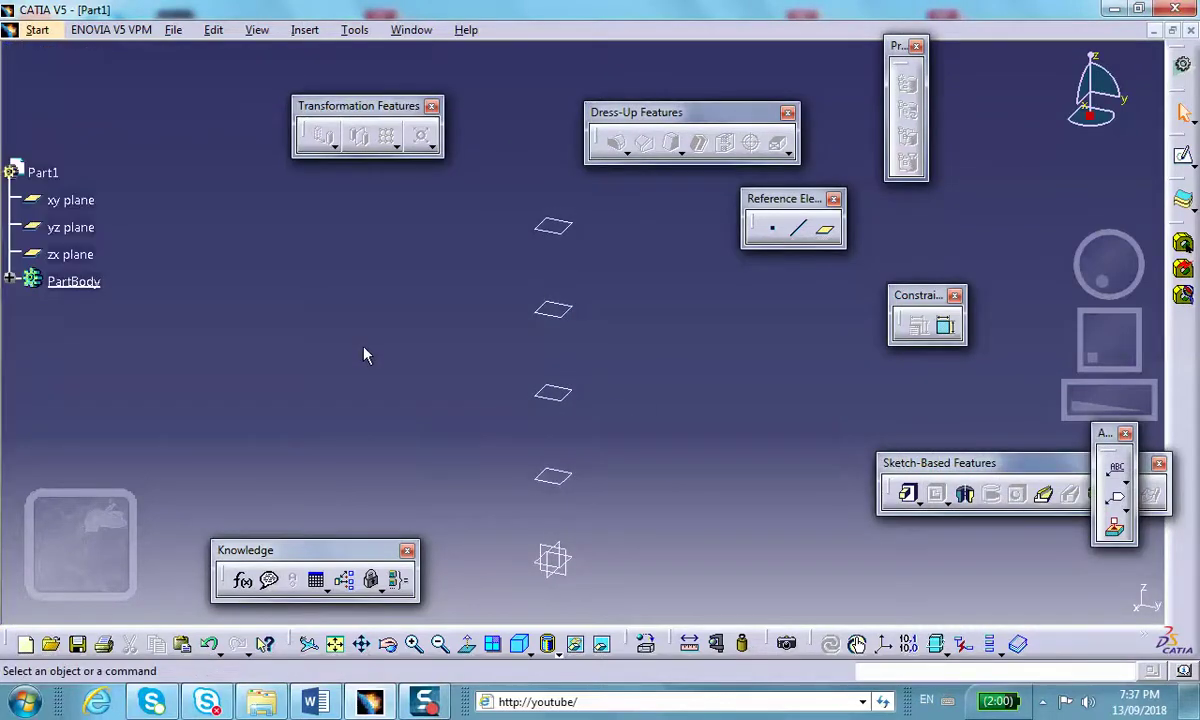
- On the xy plane, draw a closed profile: line, arc around the origin, line back to the 2.421 in tip
click(578, 566)
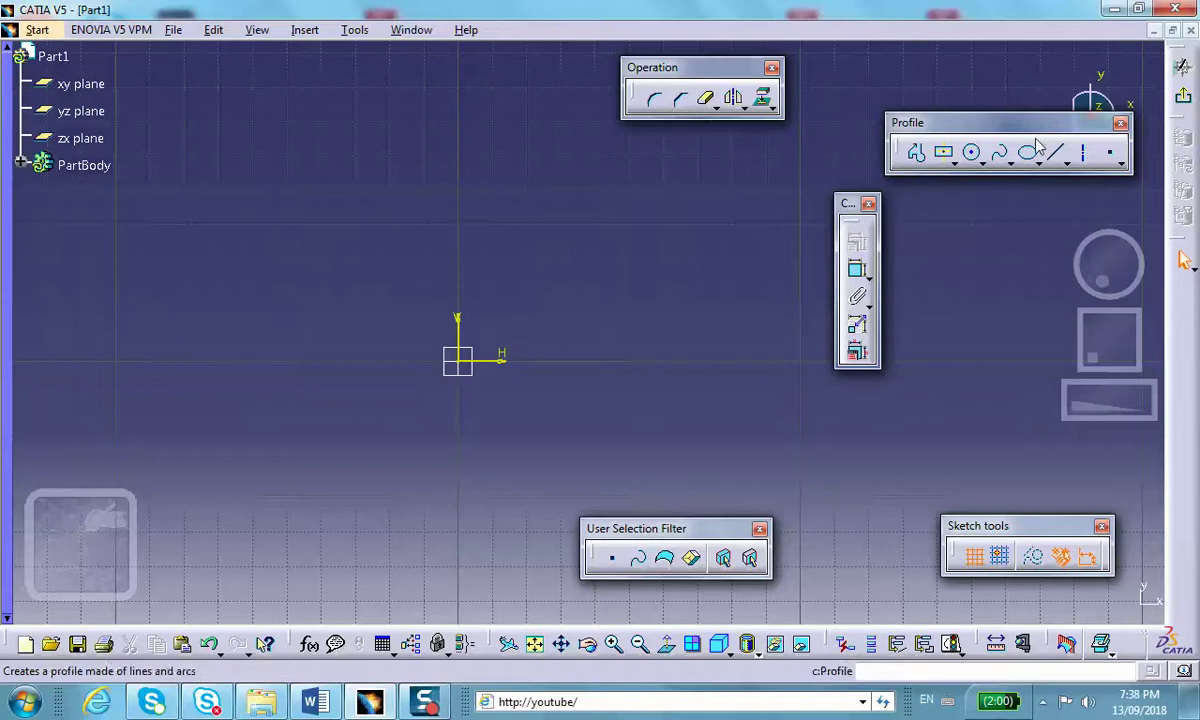
click(916, 155)
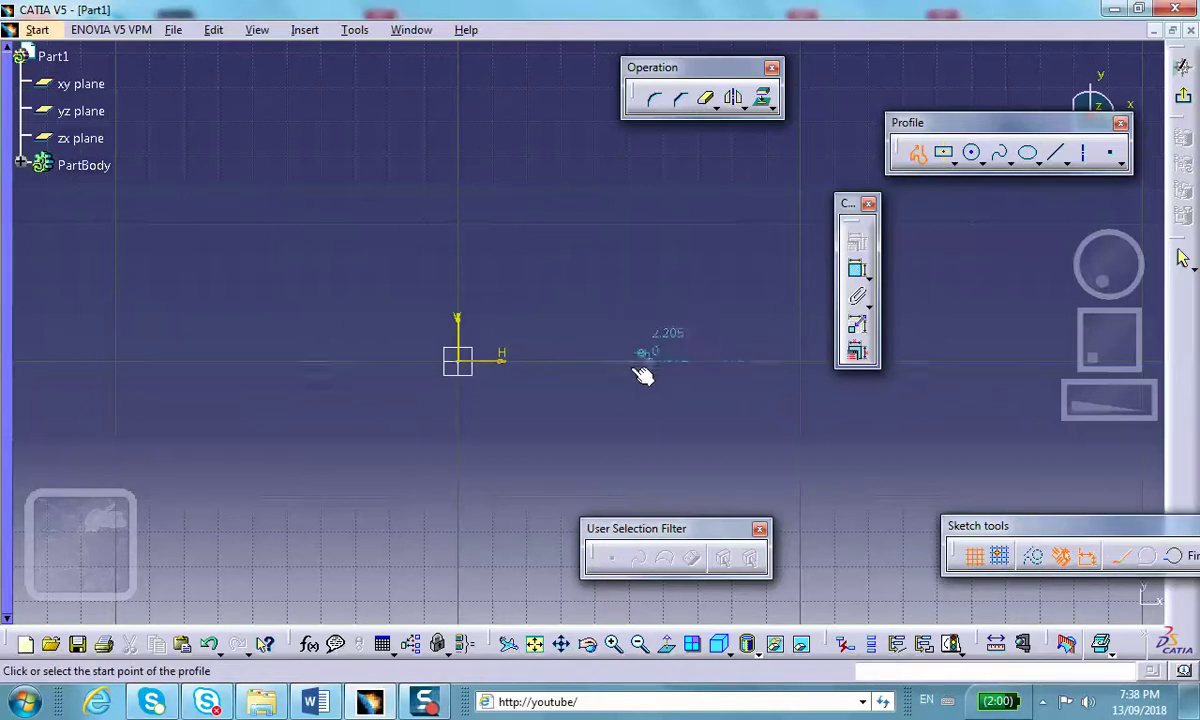
click(675, 355)
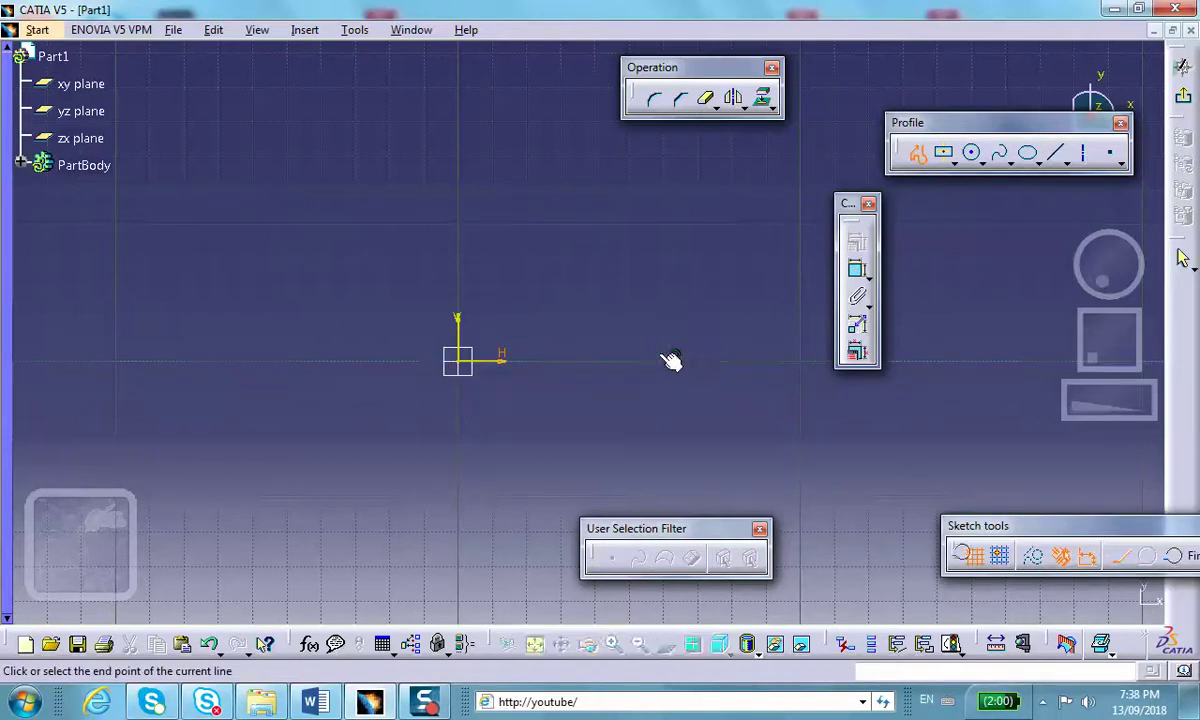
click(462, 320)
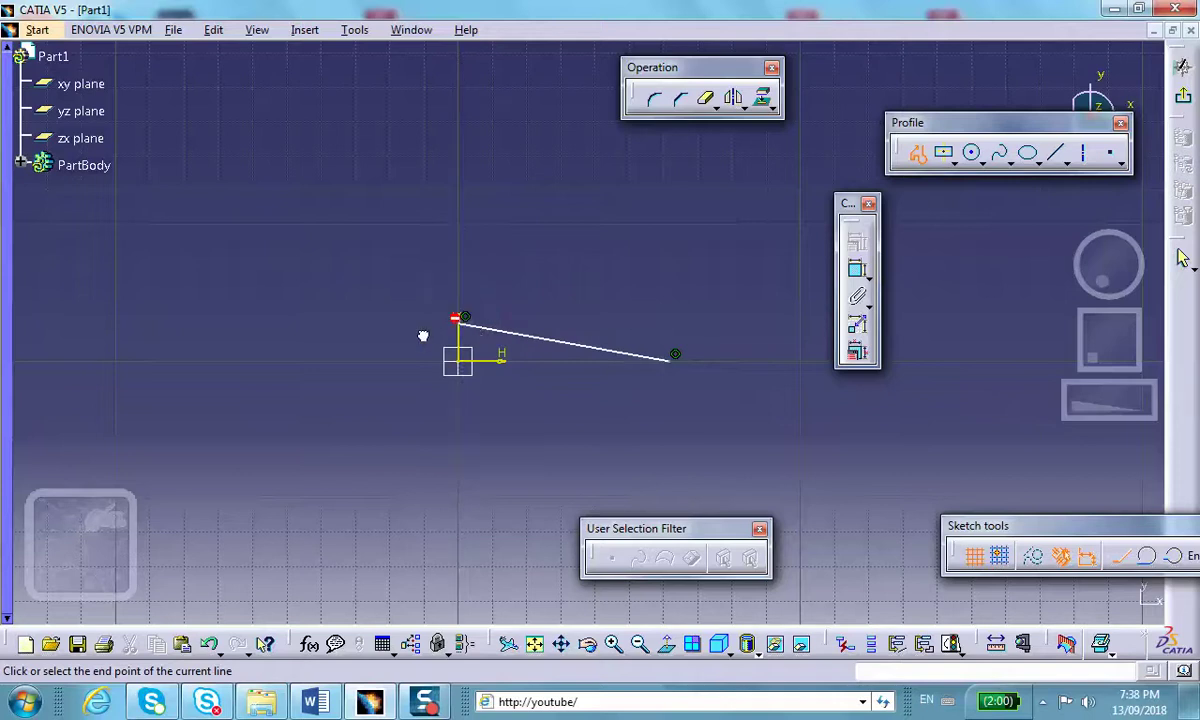
click(459, 400)
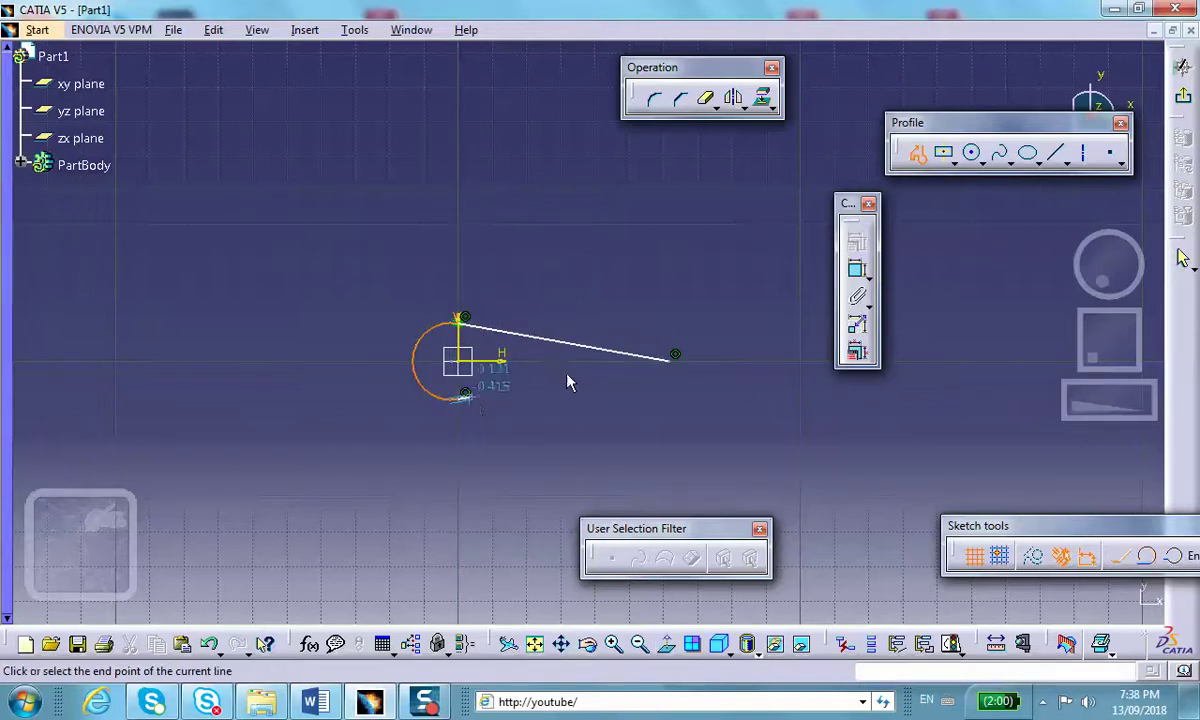
click(675, 360)
double_click(673, 358)
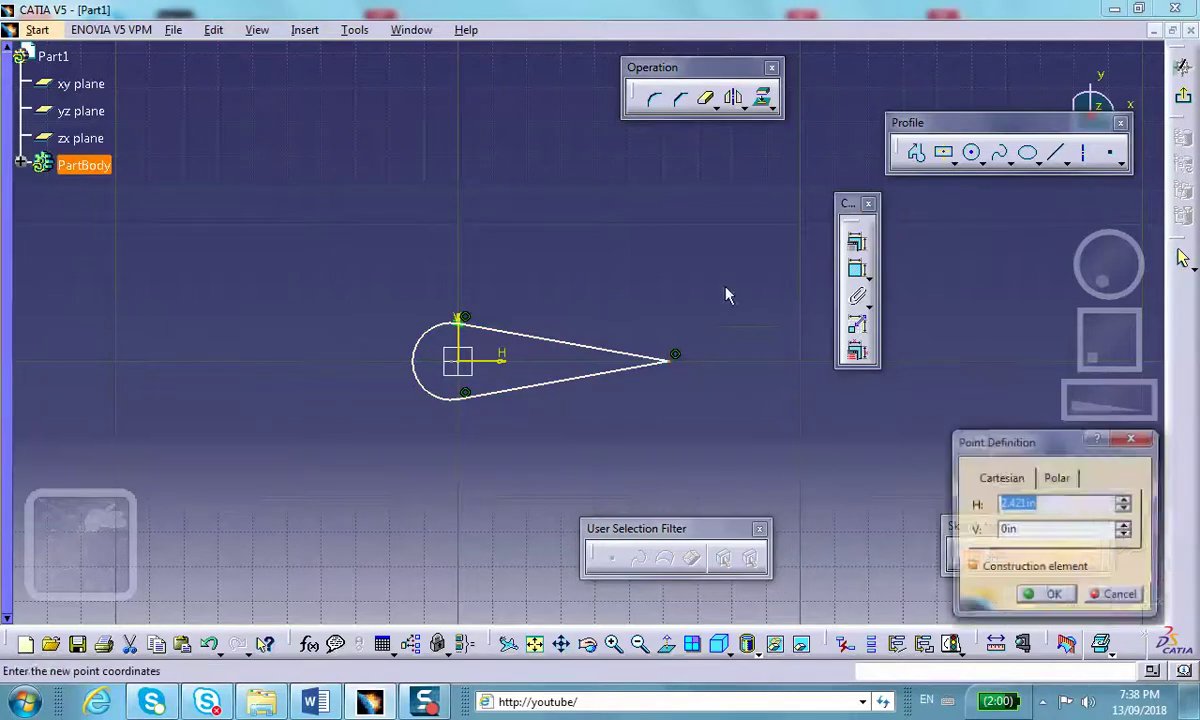
click(1055, 597)
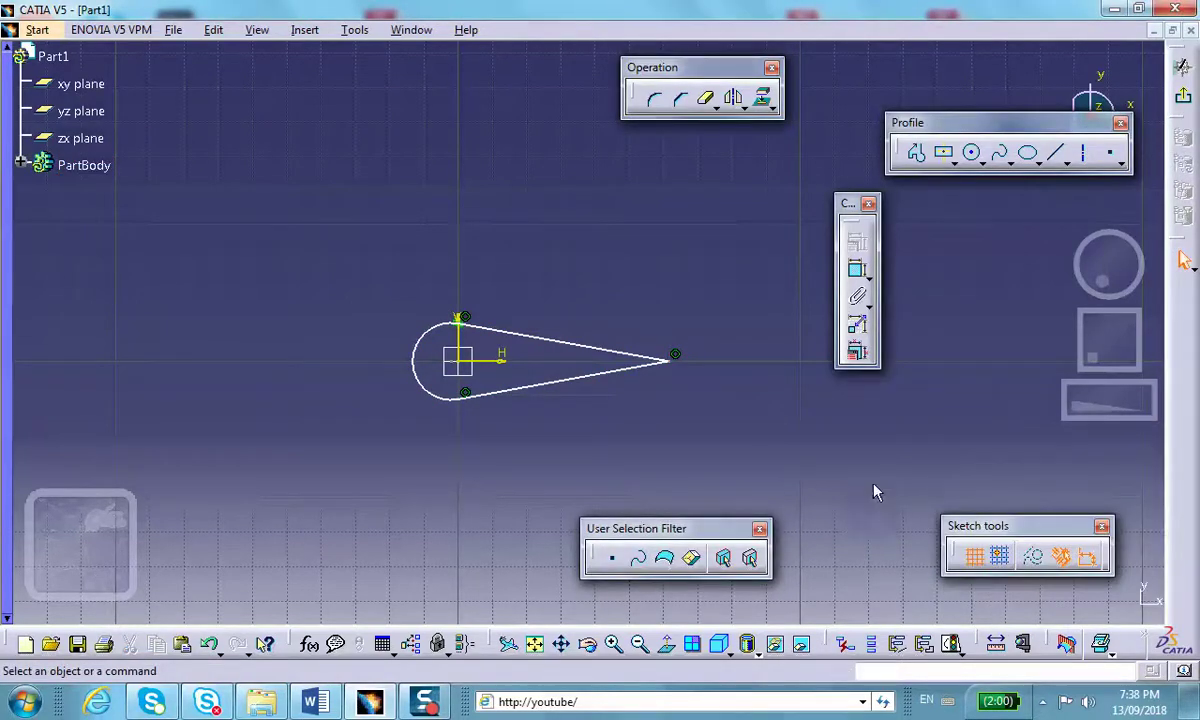
- Exit the sketch and orient the view to show the stacked offset planes
click(845, 644)
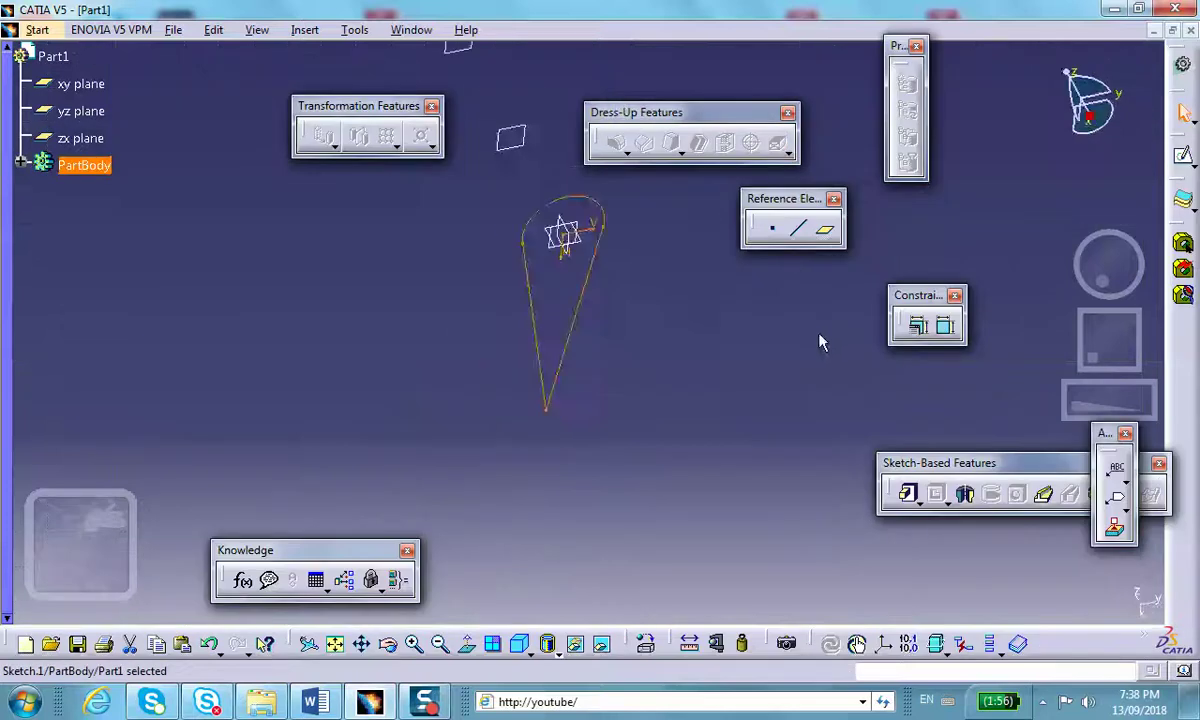
click(700, 380)
mouse_move(652, 347)
middle_down()
mouse_move(497, 473)
mouse_move(493, 497)
mouse_move(450, 461)
middle_up()
middle_drag(613, 357, 693, 353)
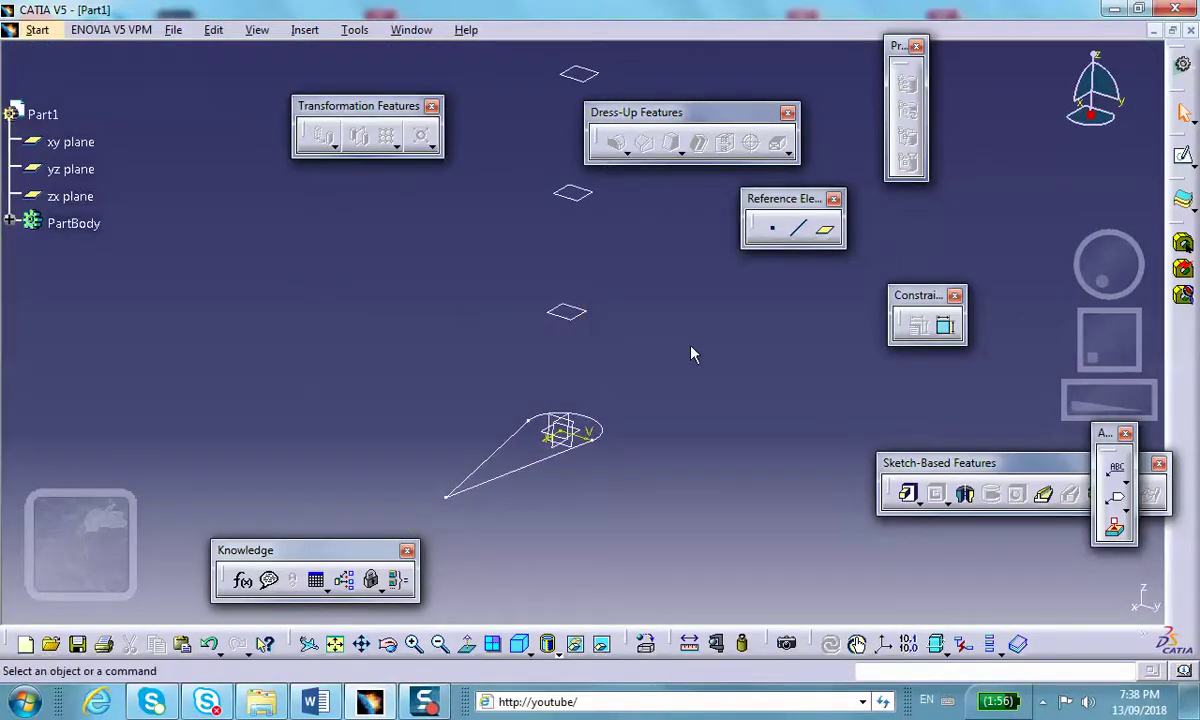
- Start a sketch on the first offset plane and select the first teardrop's upper edge
click(595, 321)
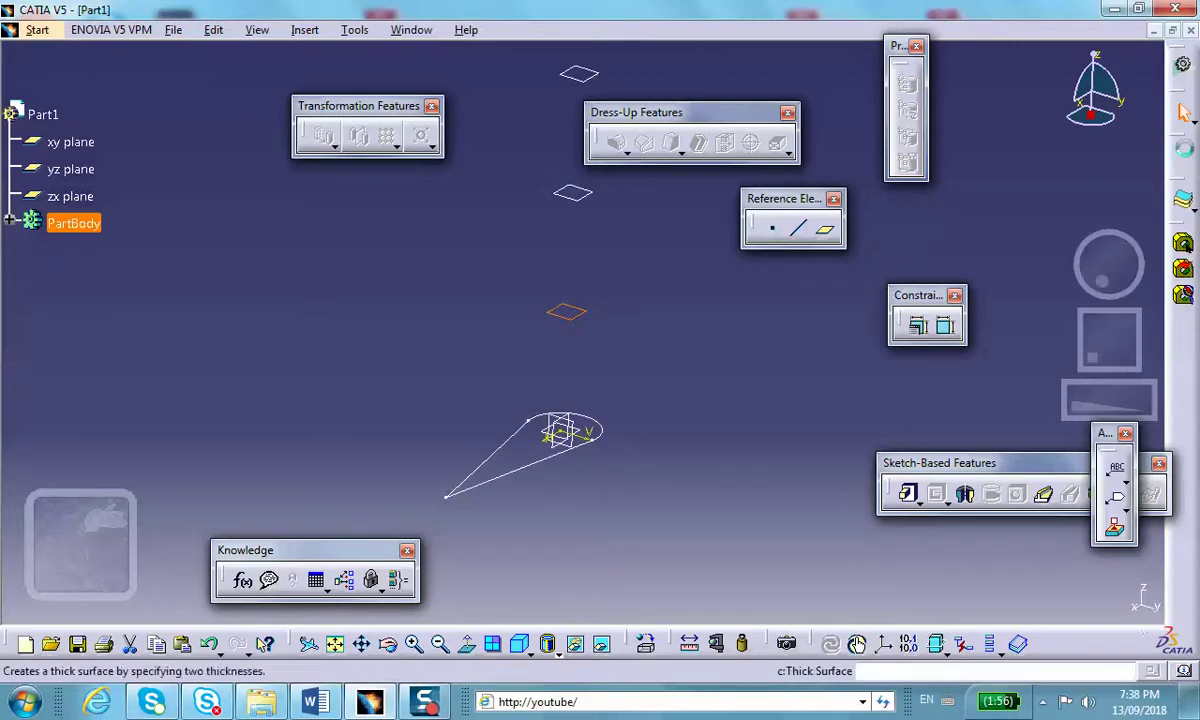
click(1185, 158)
mouse_move(640, 227)
middle_down()
mouse_move(595, 268)
mouse_move(611, 308)
middle_up()
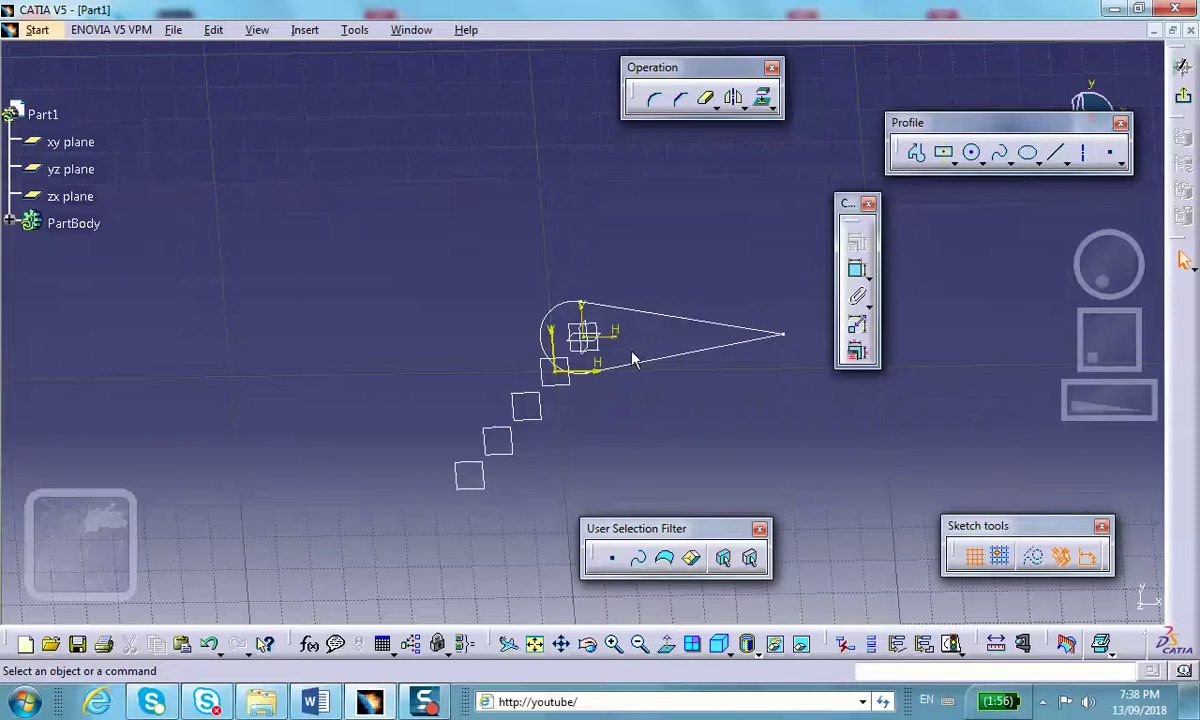
mouse_move(632, 360)
middle_down()
mouse_move(643, 225)
mouse_move(611, 284)
middle_up()
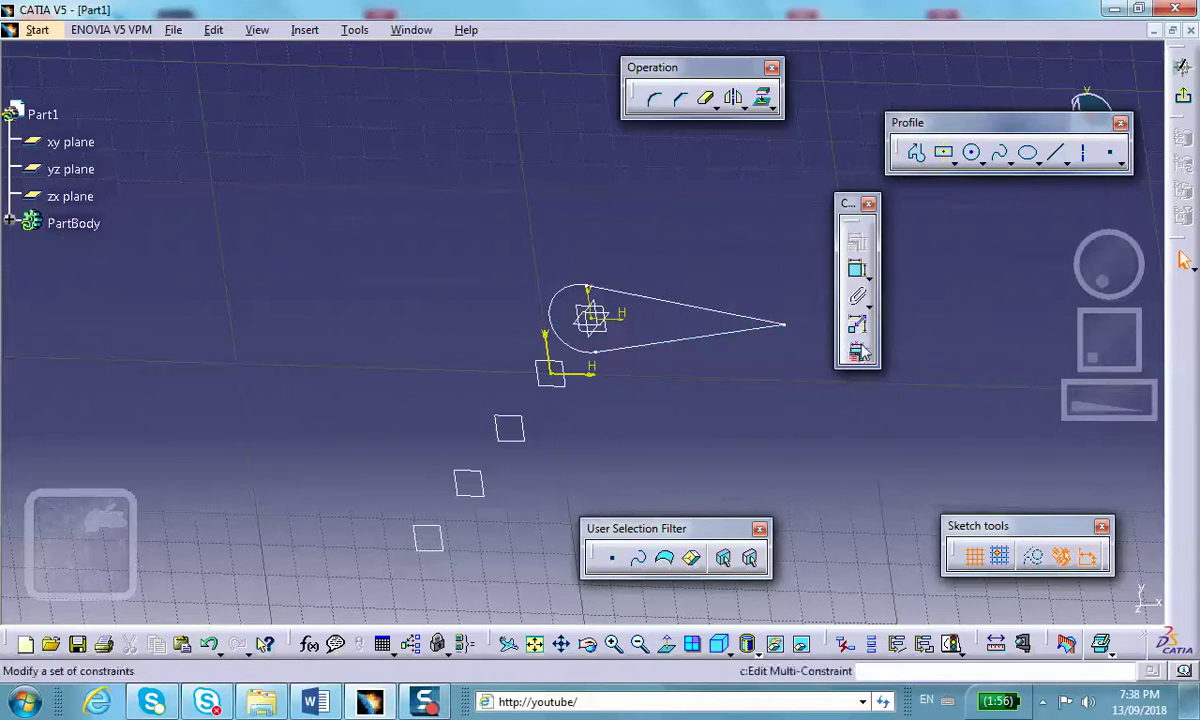
click(684, 306)
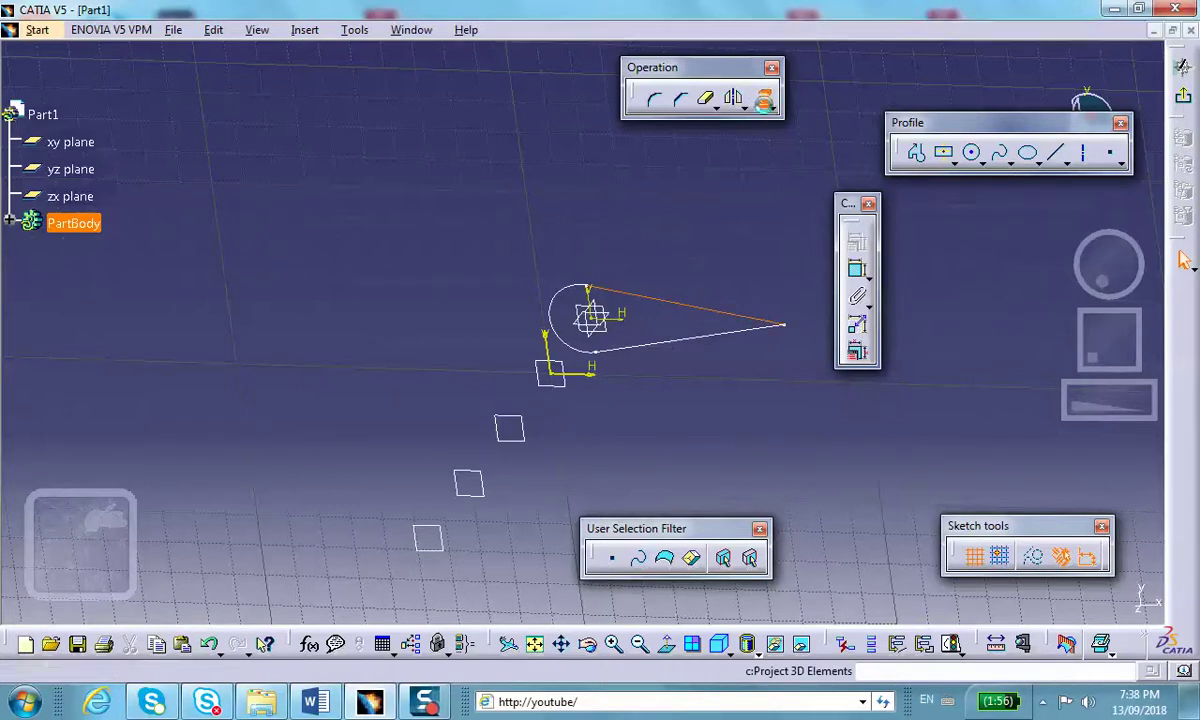
- Project the first teardrop's upper edge, arc and lower edge into the new sketch
click(764, 100)
click(742, 204)
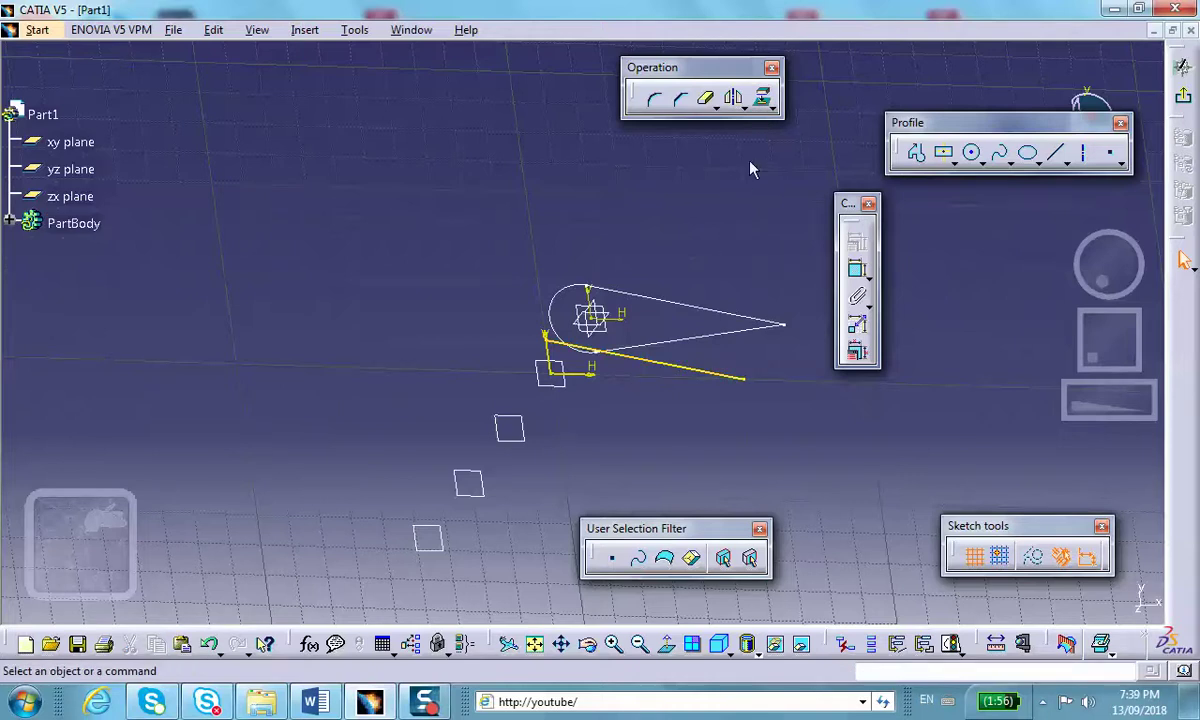
click(556, 300)
click(764, 100)
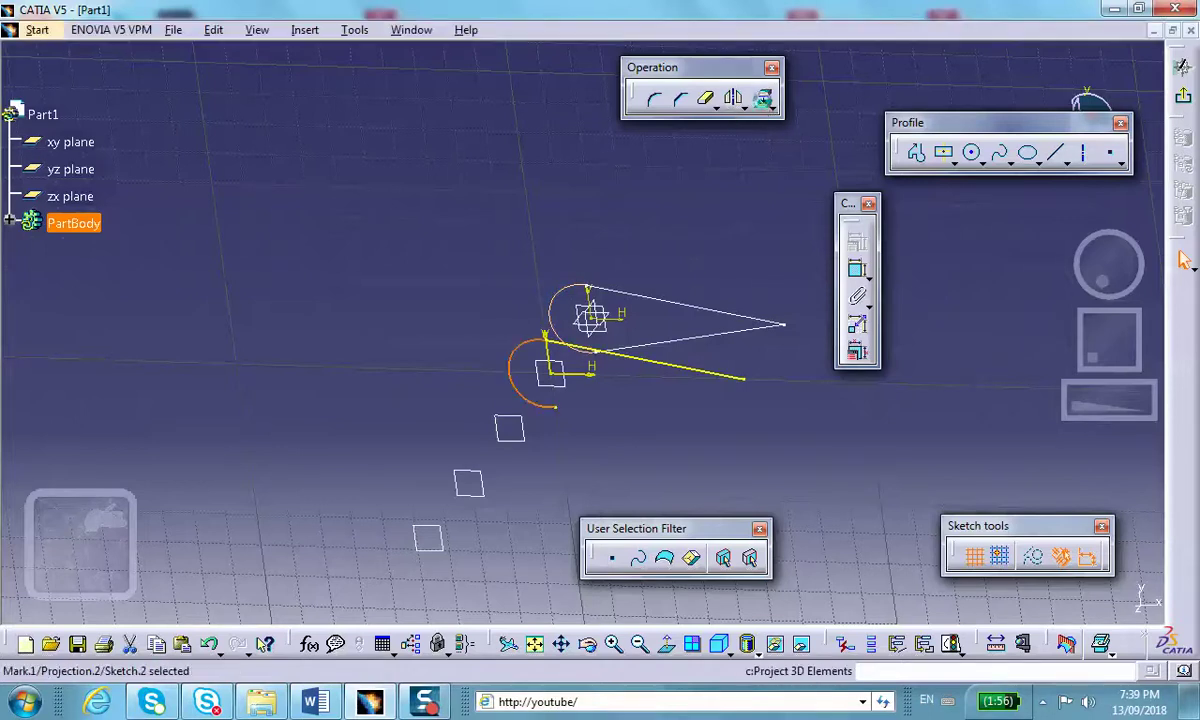
click(702, 340)
click(764, 100)
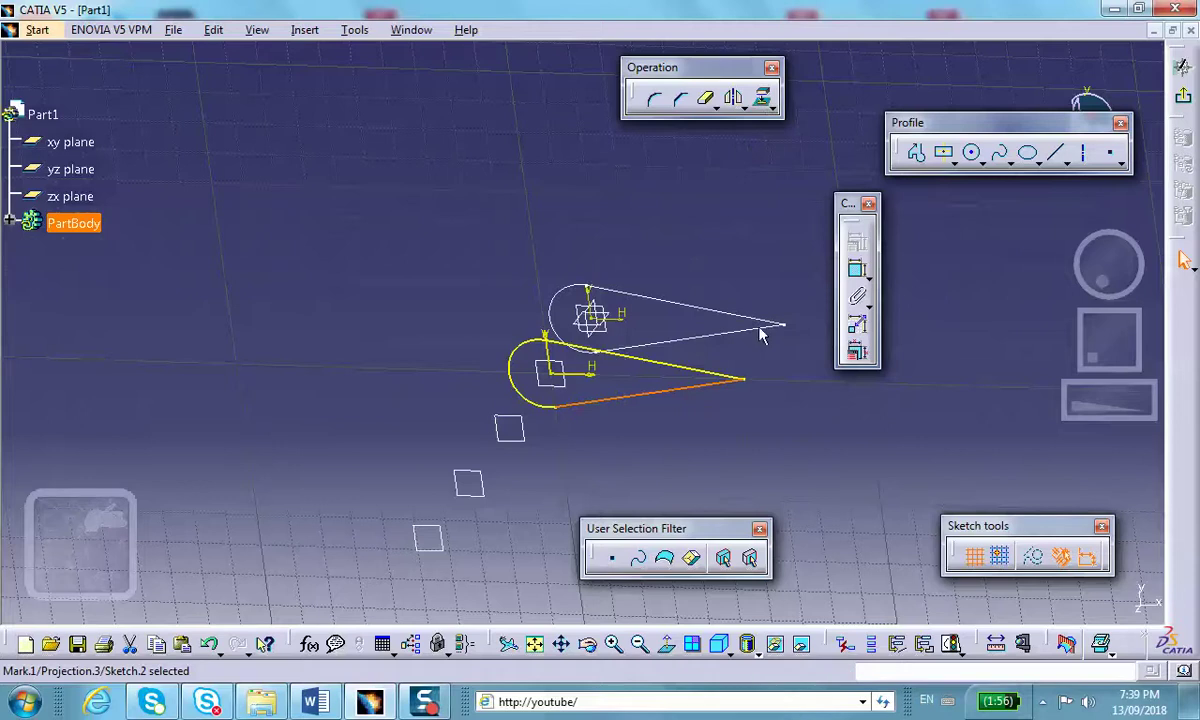
click(780, 415)
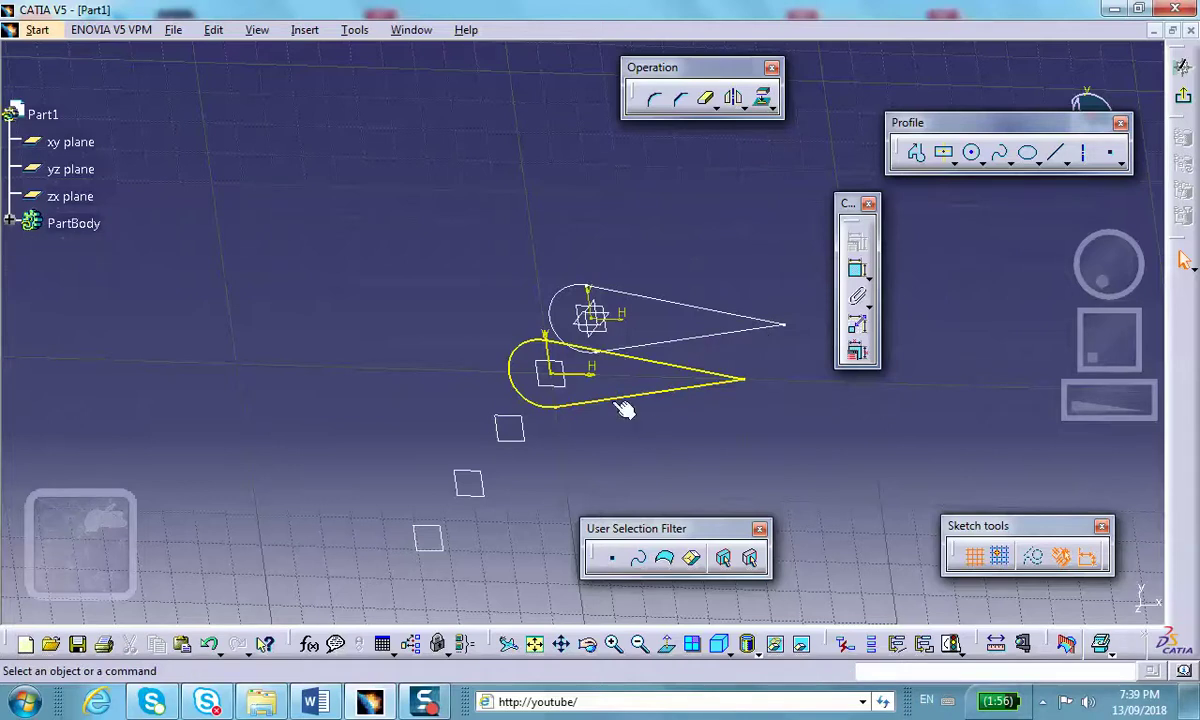
mouse_move(450, 385)
middle_down()
mouse_move(532, 263)
mouse_move(461, 356)
mouse_move(440, 358)
middle_up()
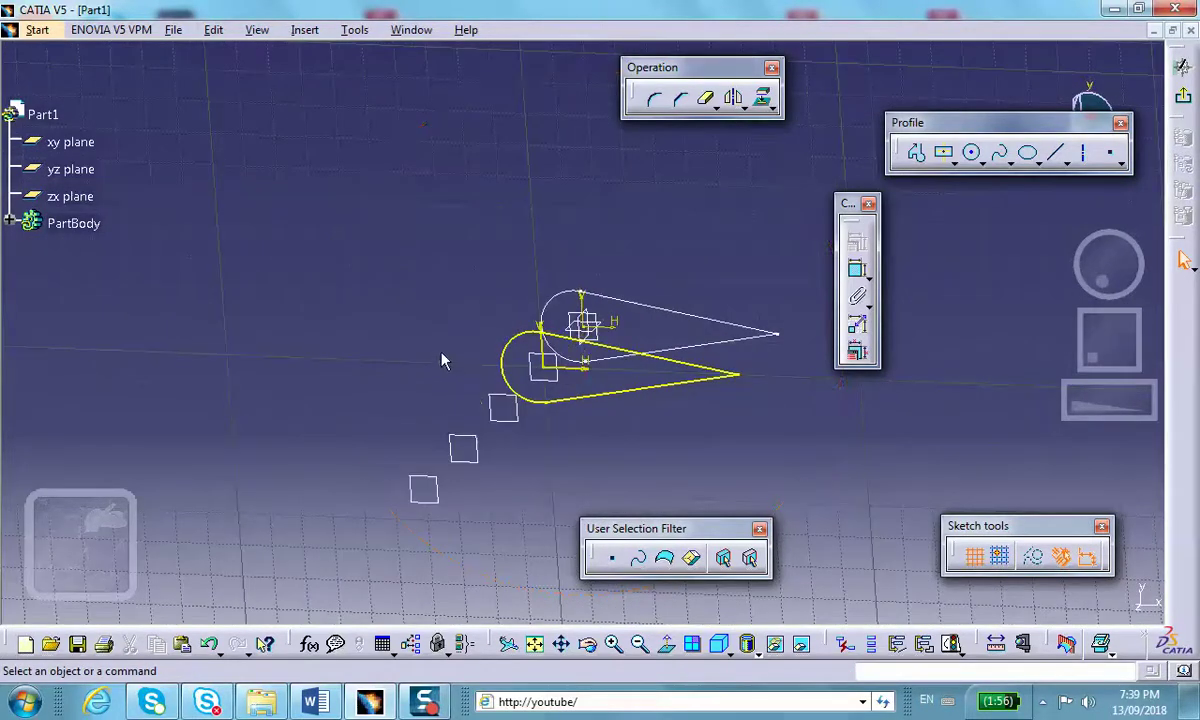
- Isolate the three projected elements (arc and two lines) from the original sketch
click(520, 354)
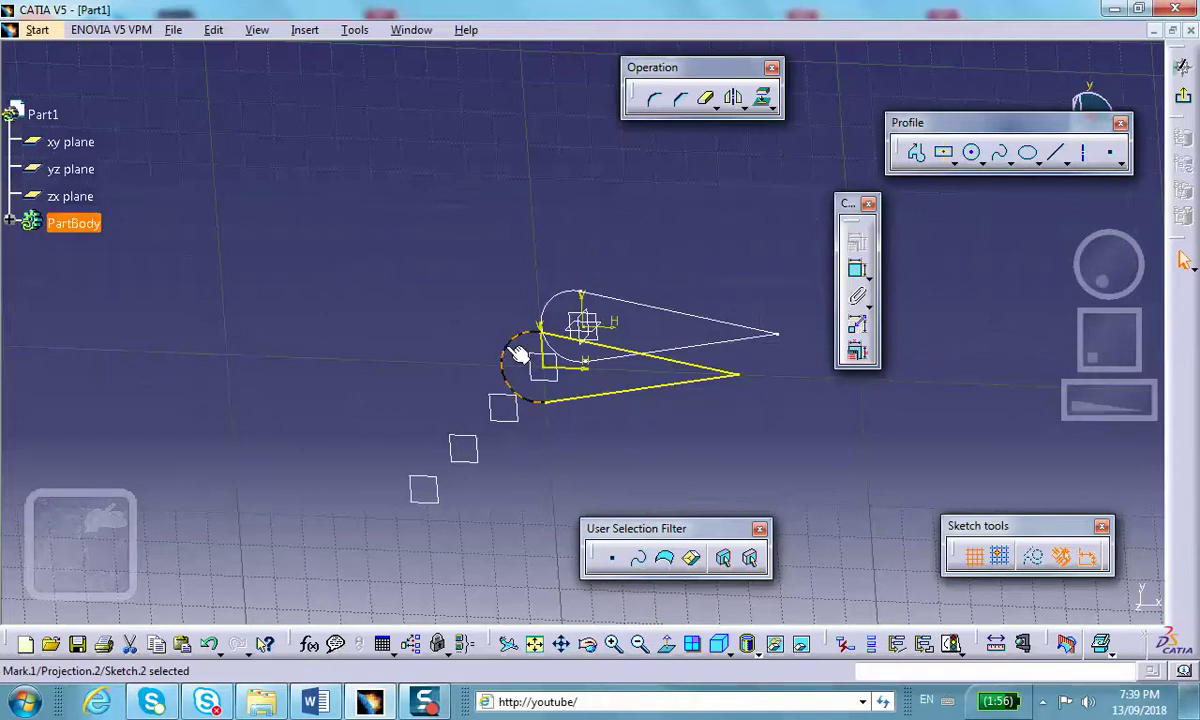
click(700, 368)
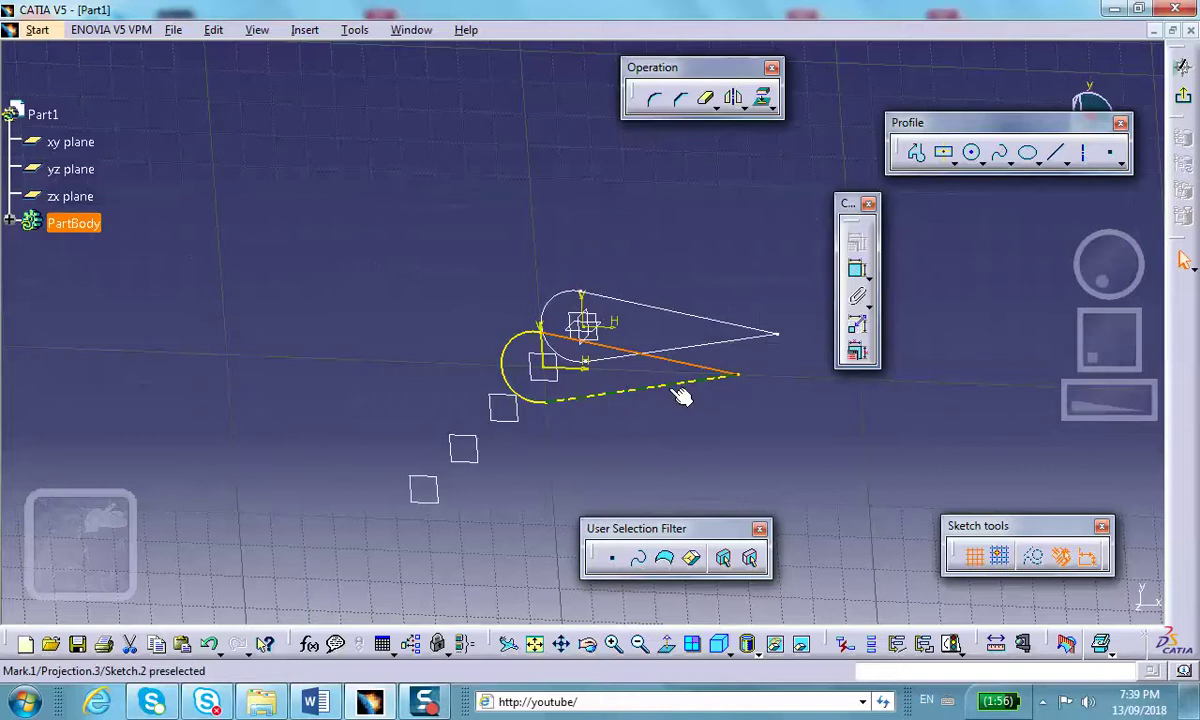
click(680, 450)
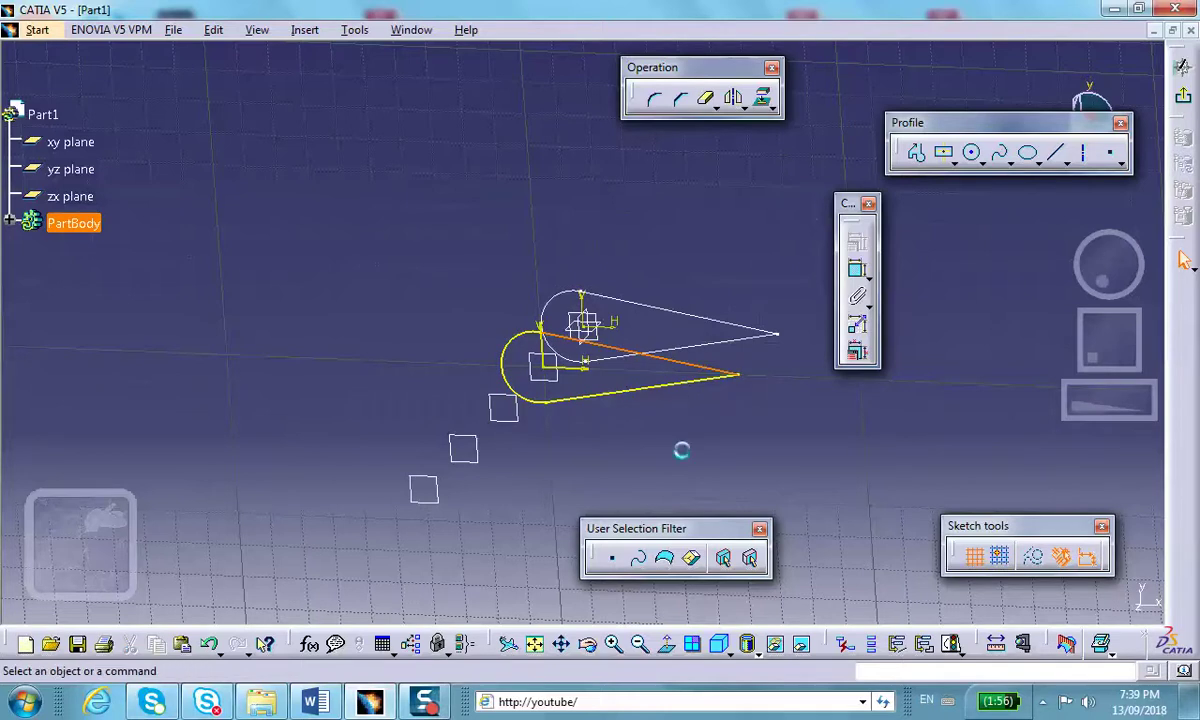
click(503, 350)
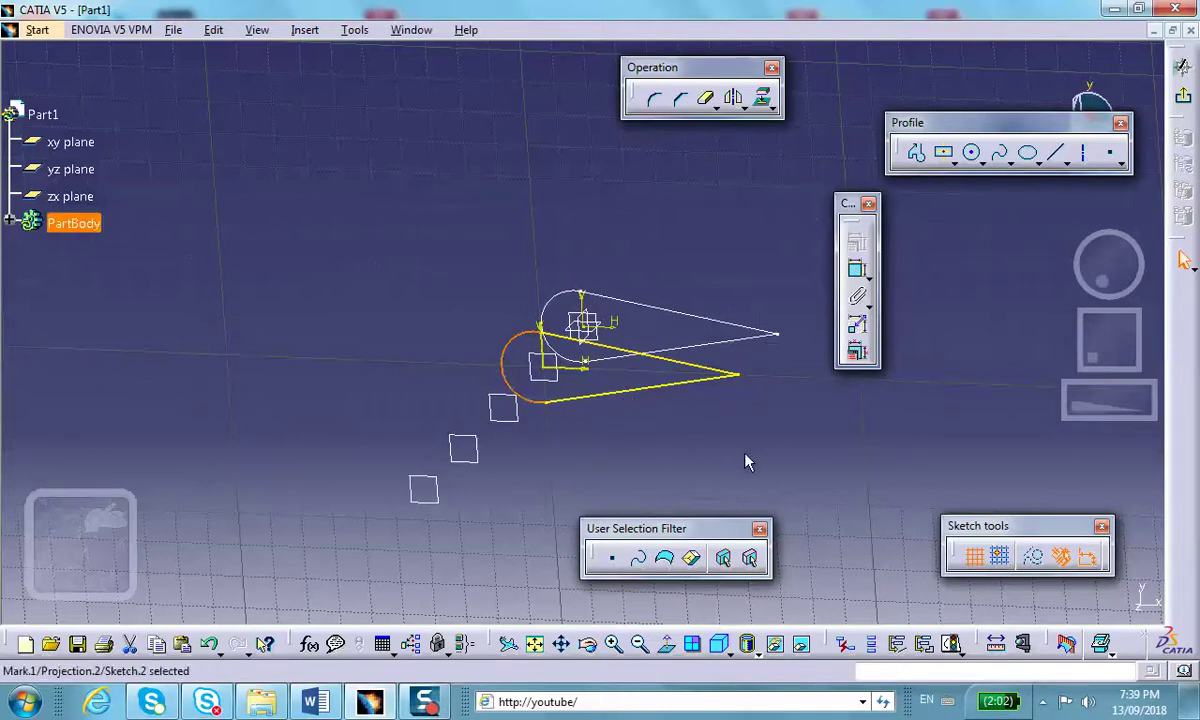
ctrl+click(712, 372)
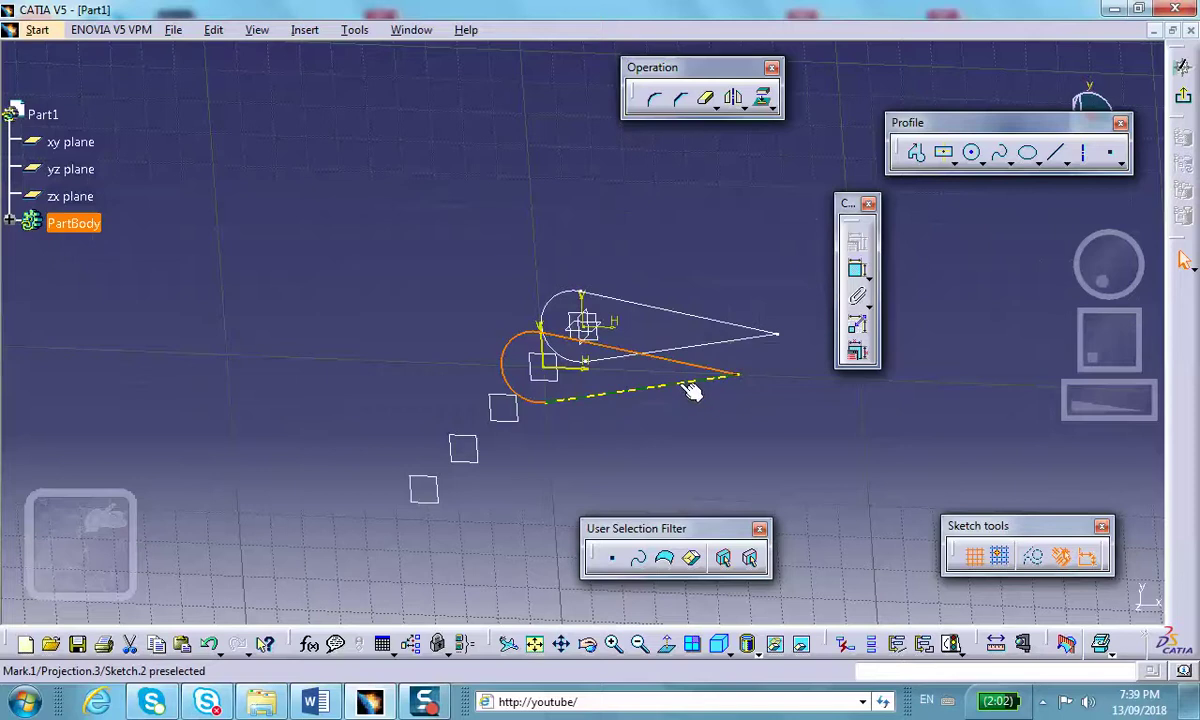
ctrl+click(693, 390)
right_click(683, 384)
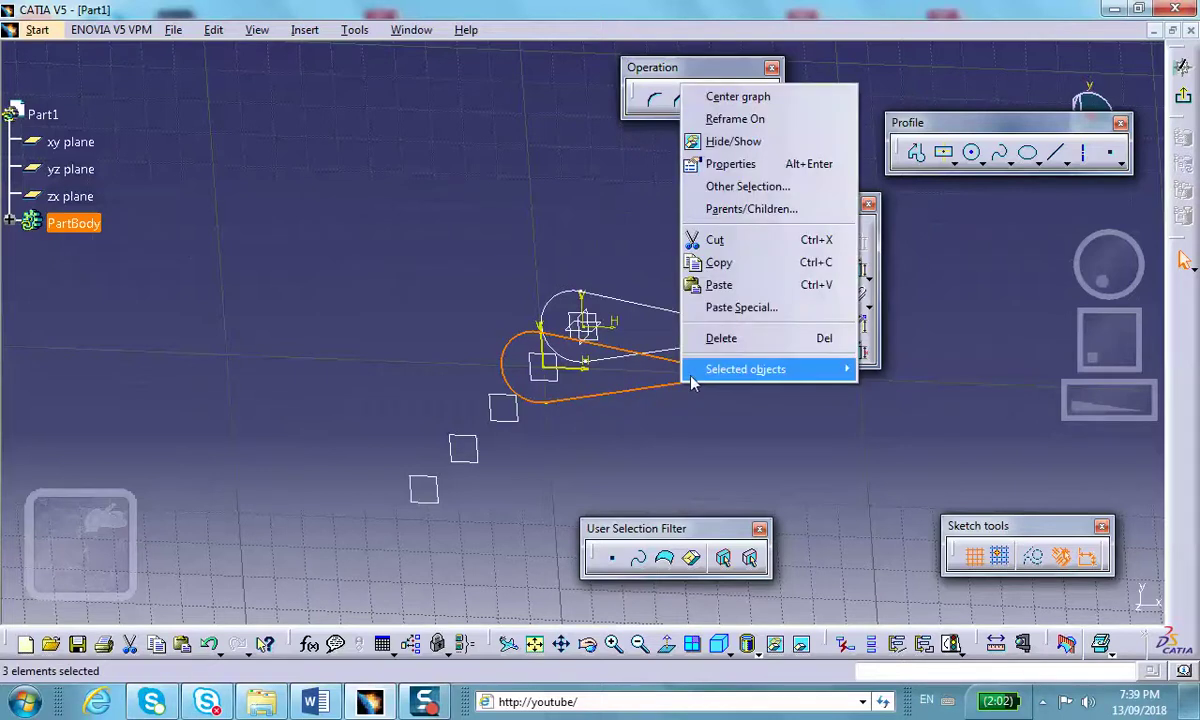
mouse_move(697, 375)
click(545, 400)
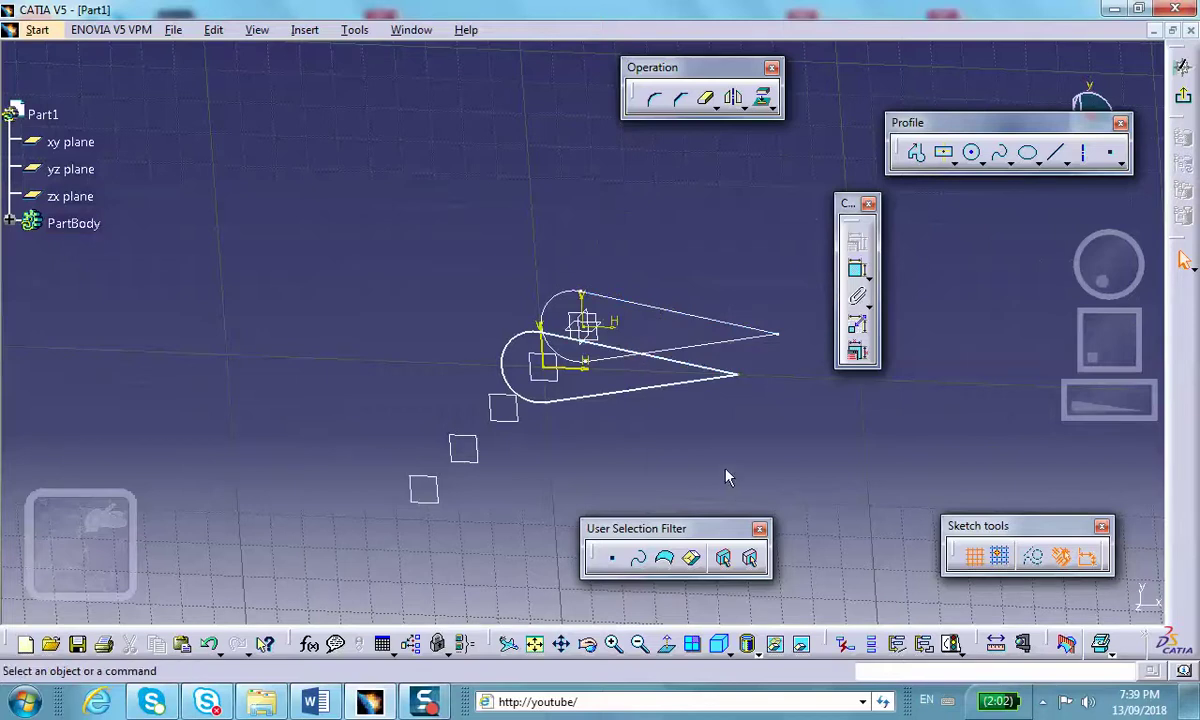
click(501, 360)
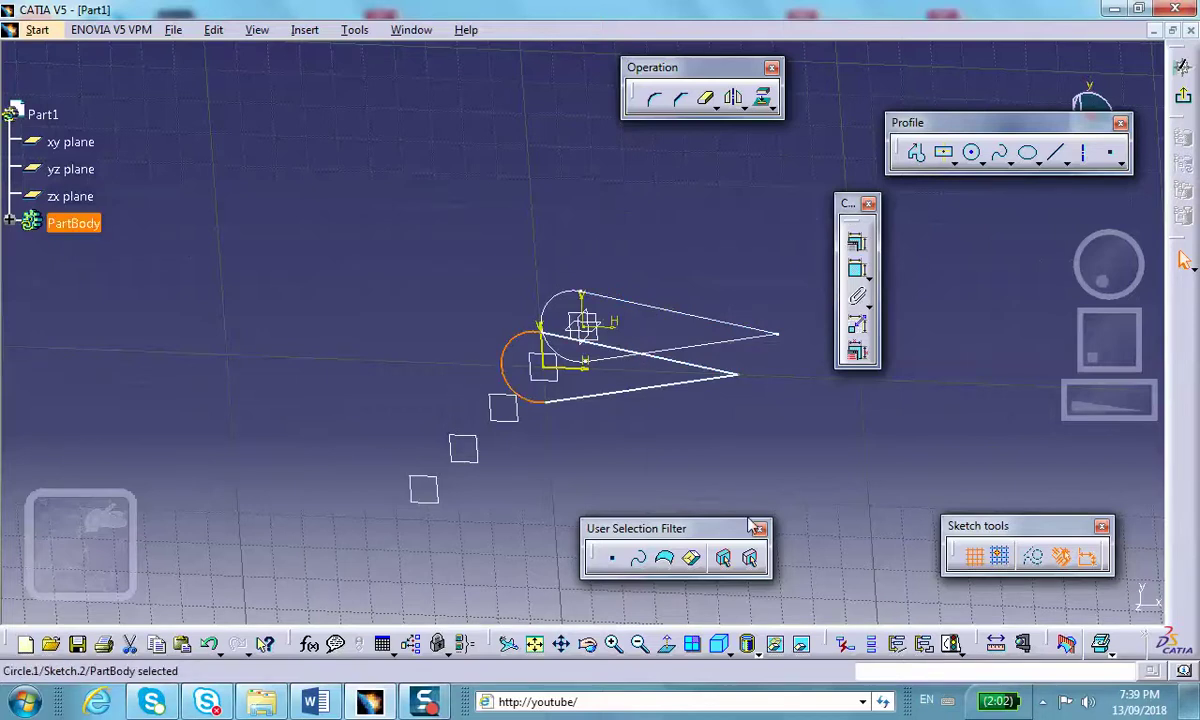
ctrl+click(638, 390)
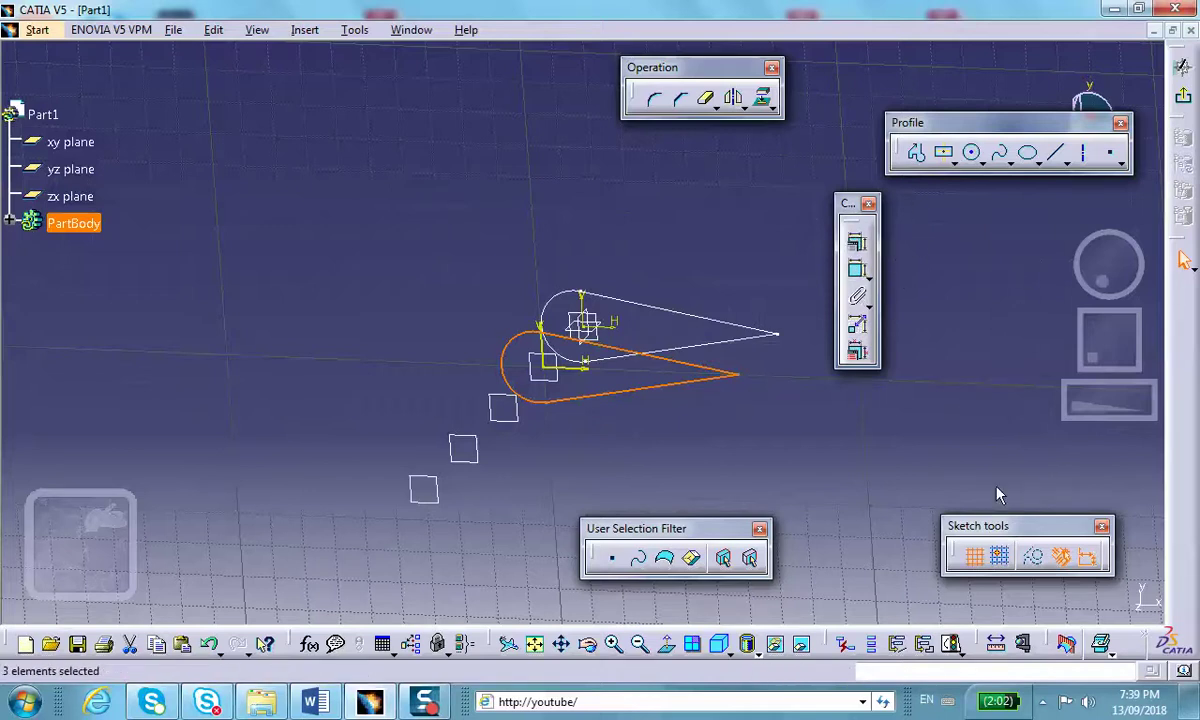
- Detach the Transformation tools as a floating toolbar, then try Rotate's Duplicate mode and cancel
click(746, 106)
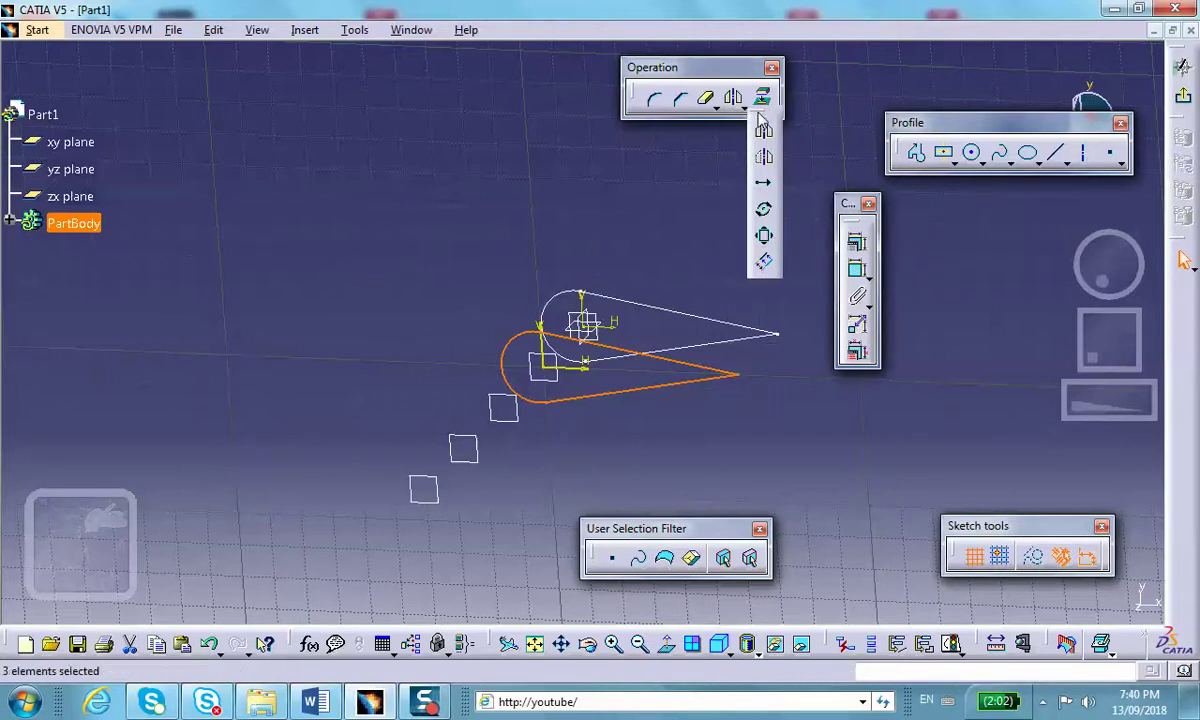
drag(760, 118, 405, 110)
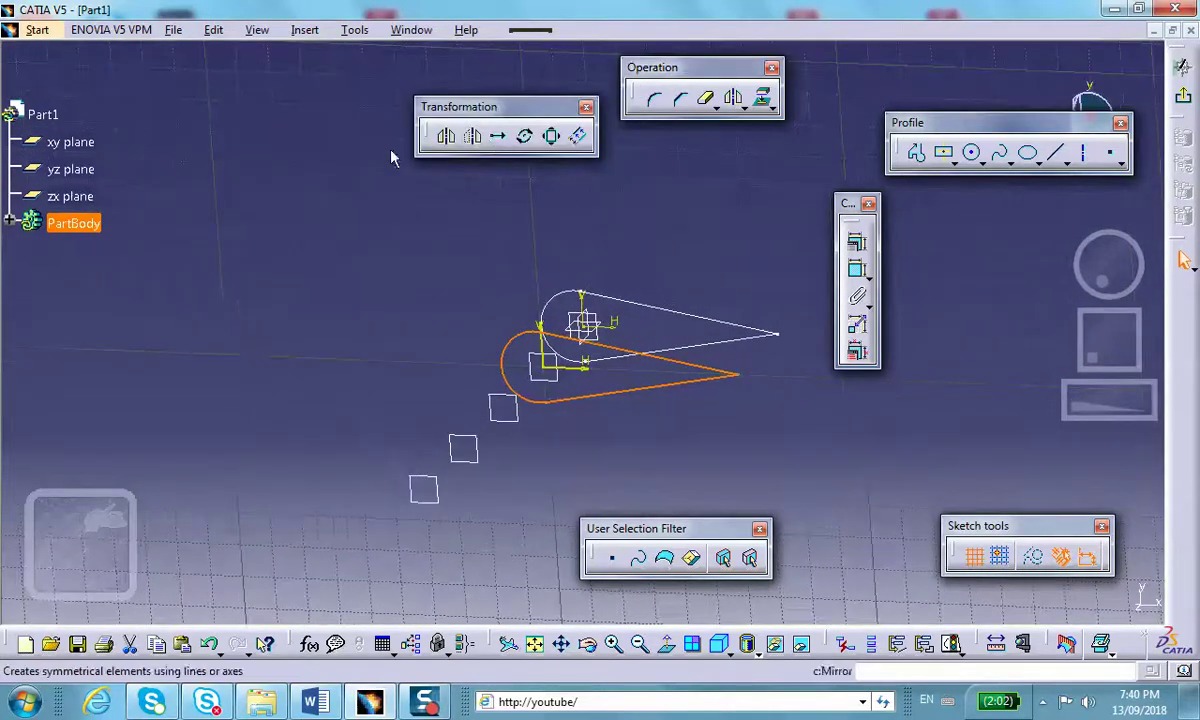
click(527, 140)
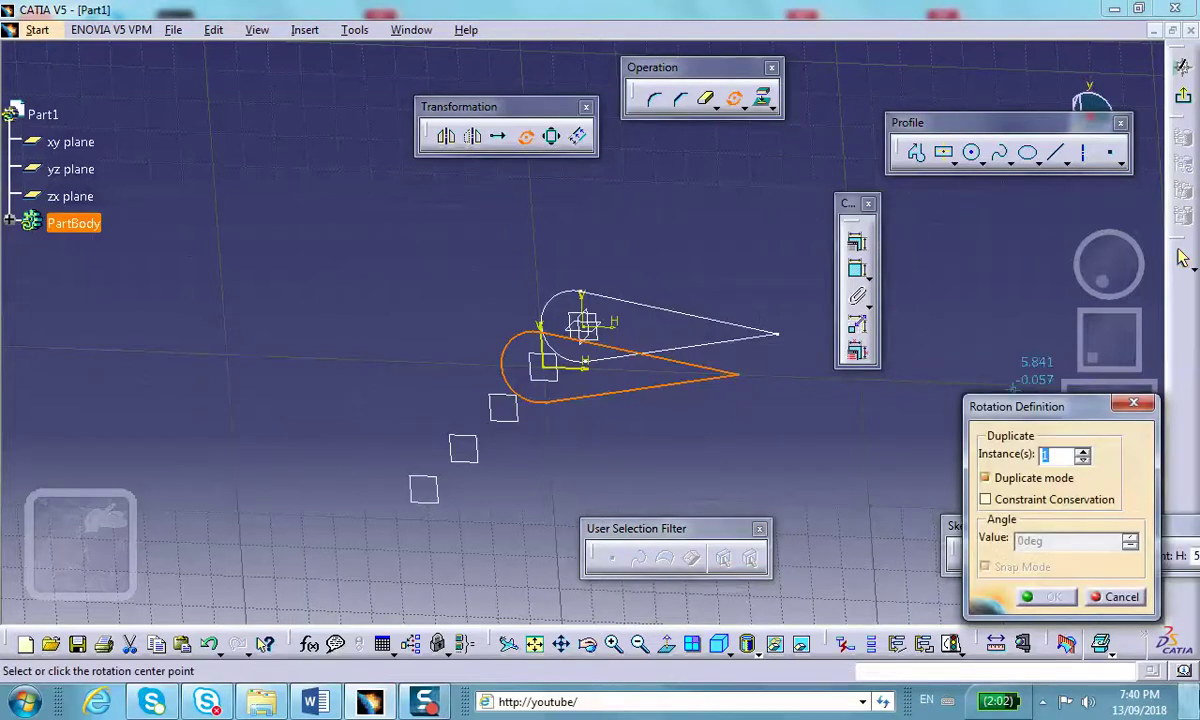
click(987, 479)
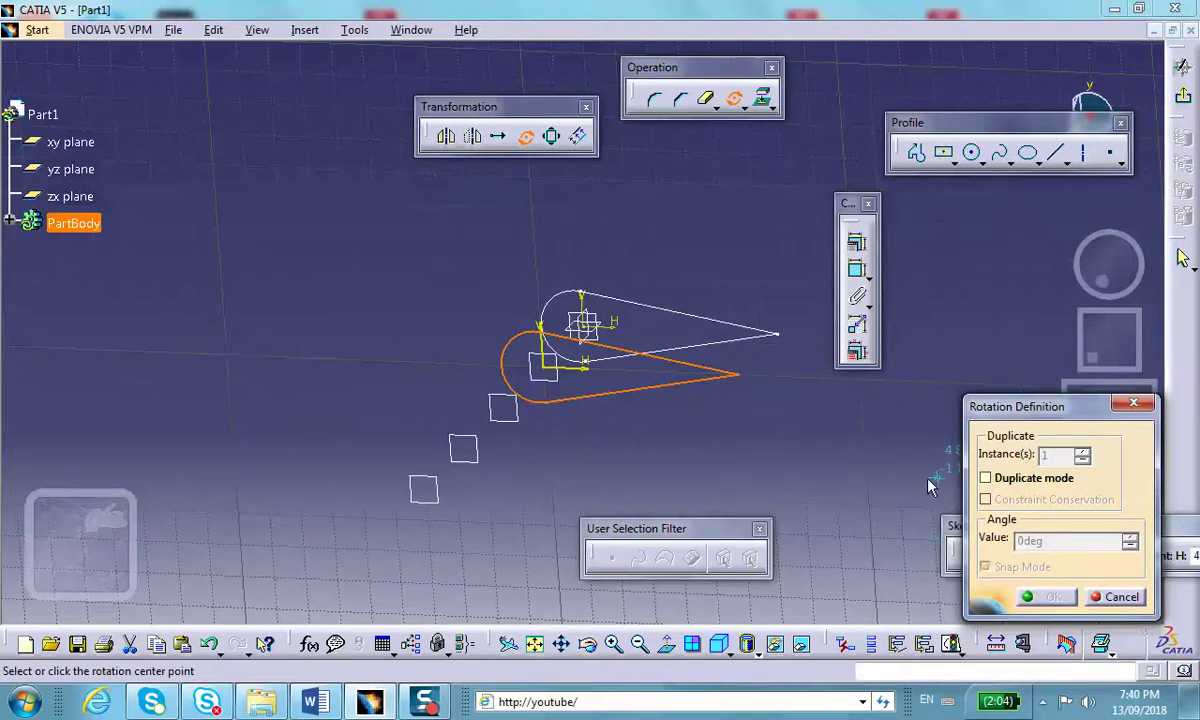
drag(1033, 410, 1052, 334)
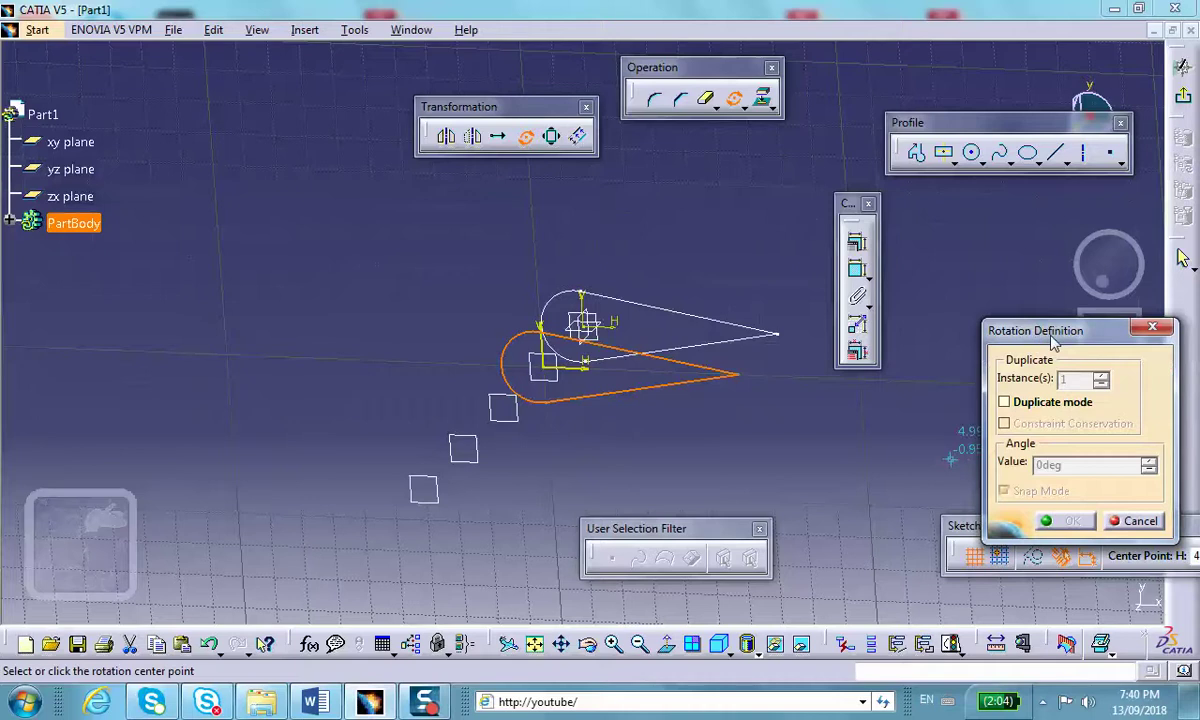
click(1004, 402)
click(1004, 402)
click(1136, 521)
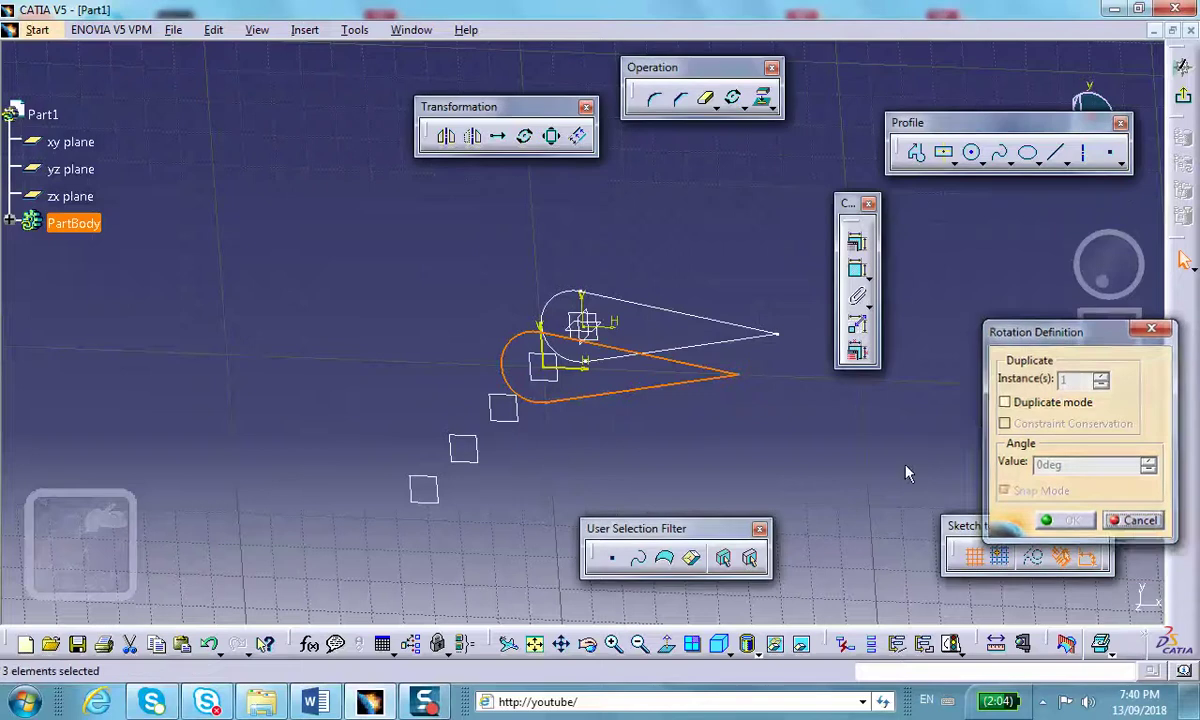
- Begin a non-duplicate 3 deg rotation of the profile, then cancel it and undo the last edit
click(734, 101)
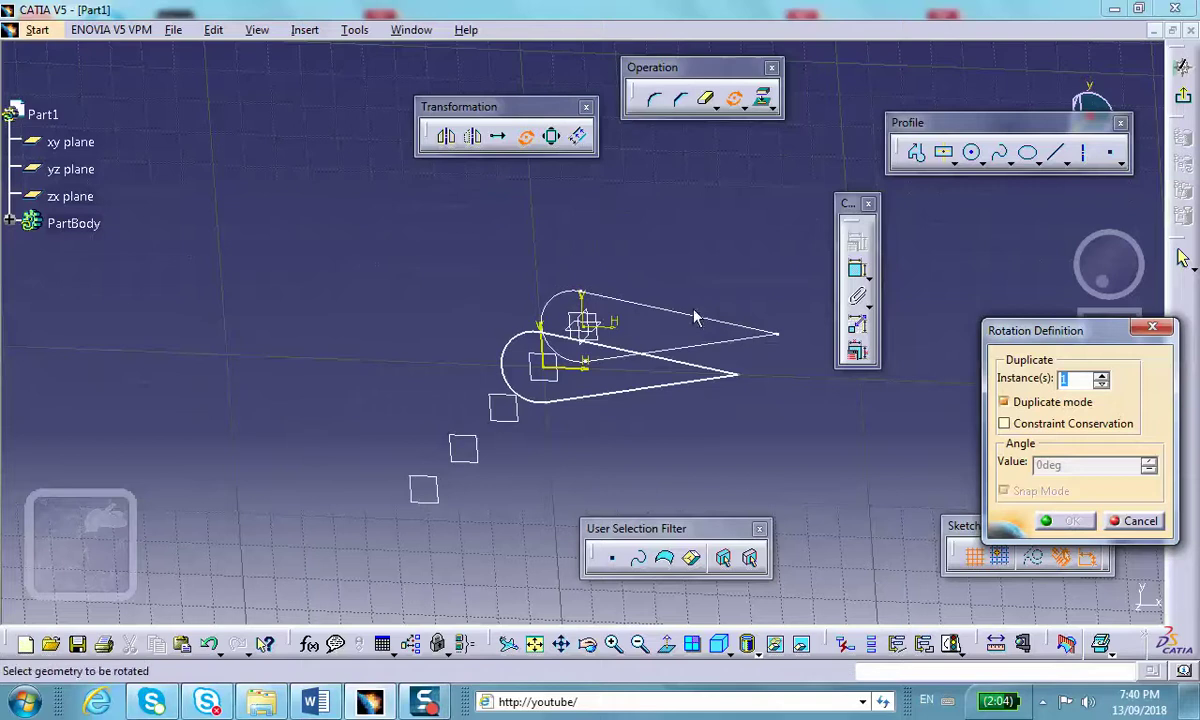
click(668, 358)
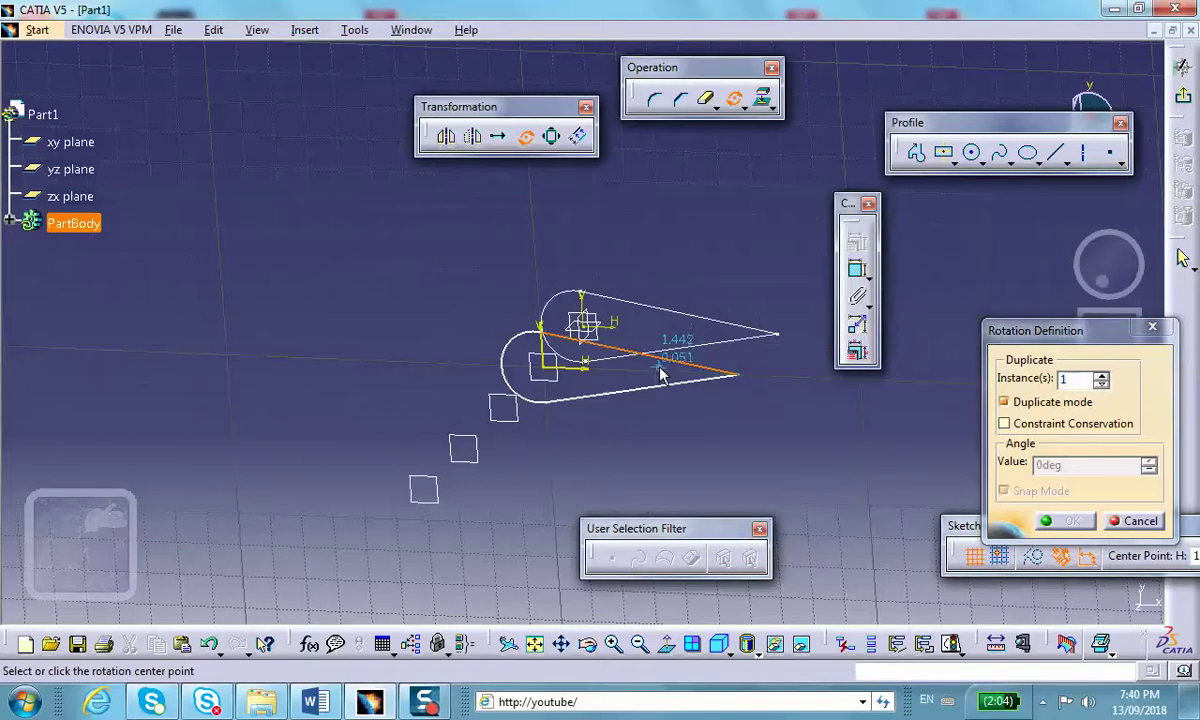
click(505, 352)
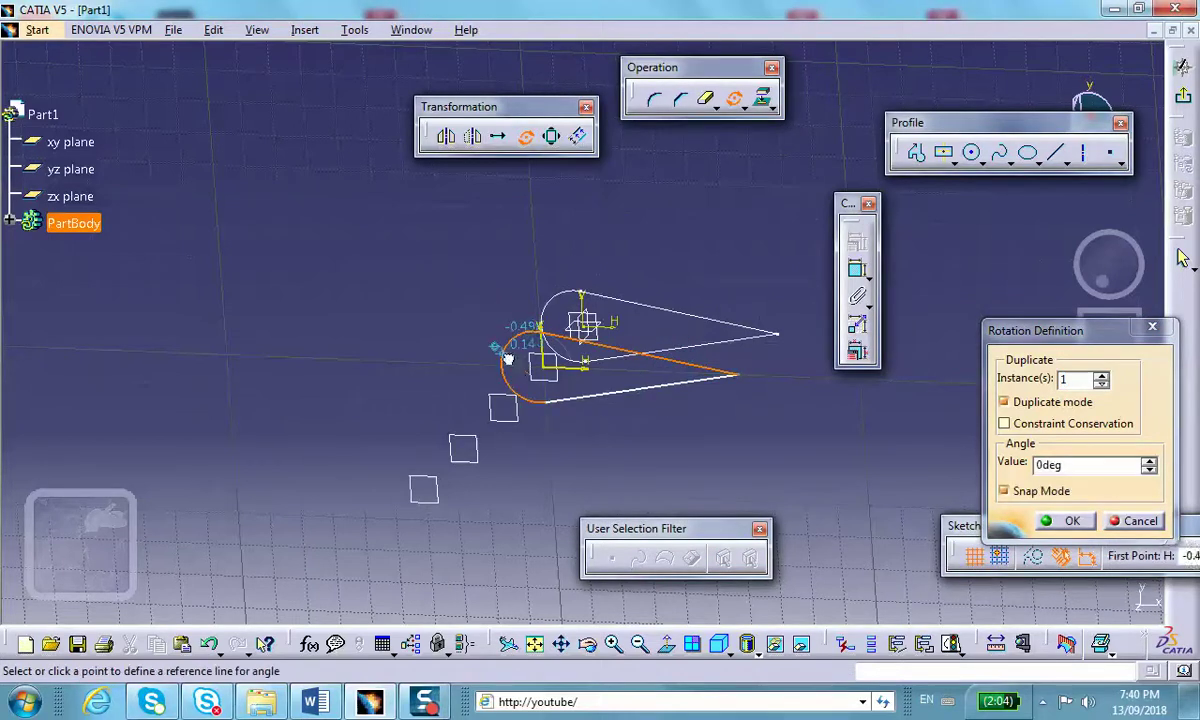
click(619, 403)
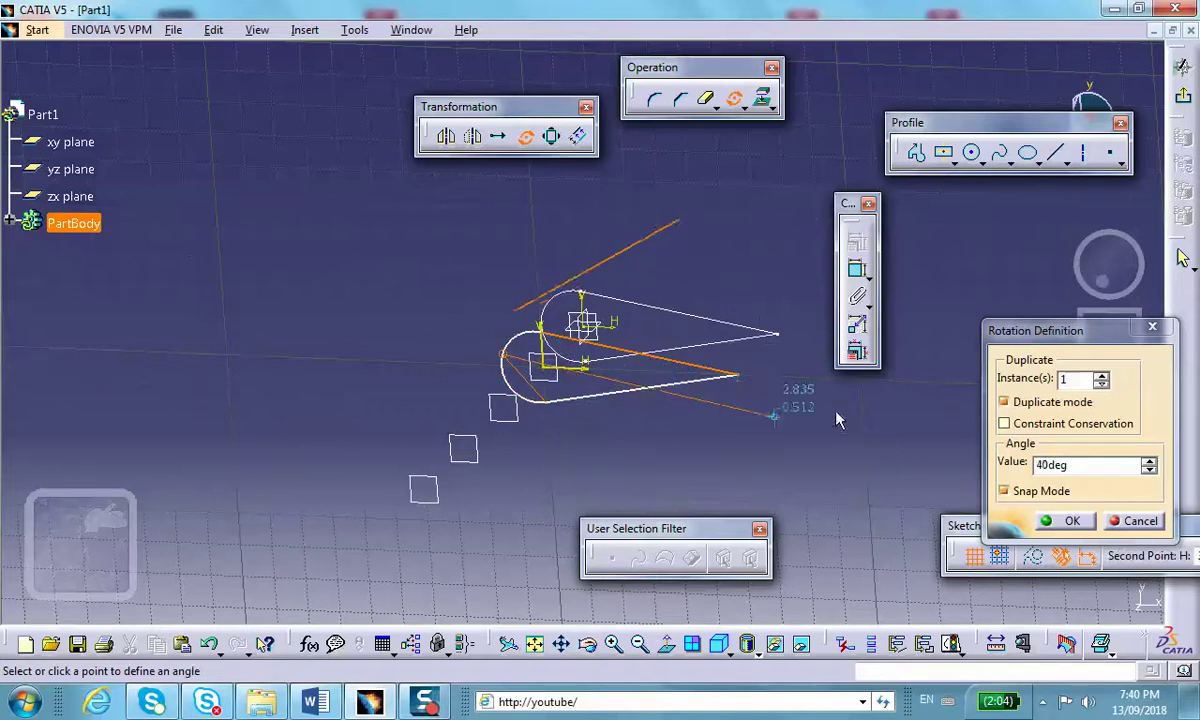
click(1005, 402)
drag(1078, 471, 1016, 451)
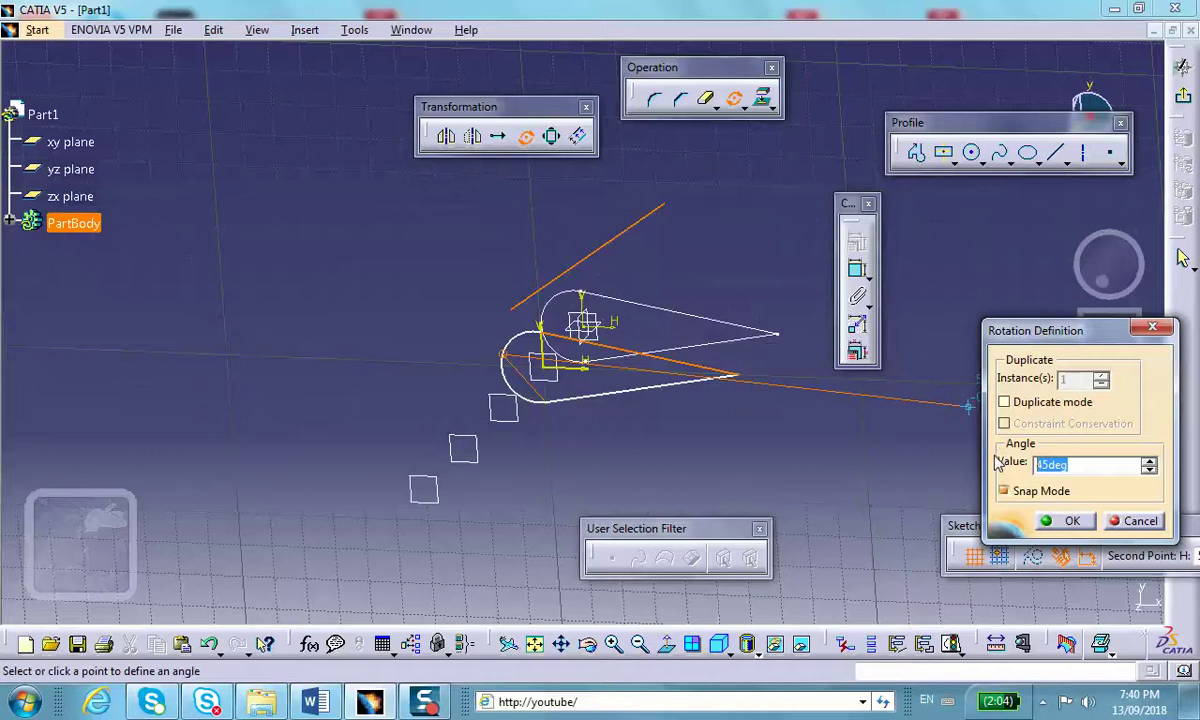
key(BackSpace)
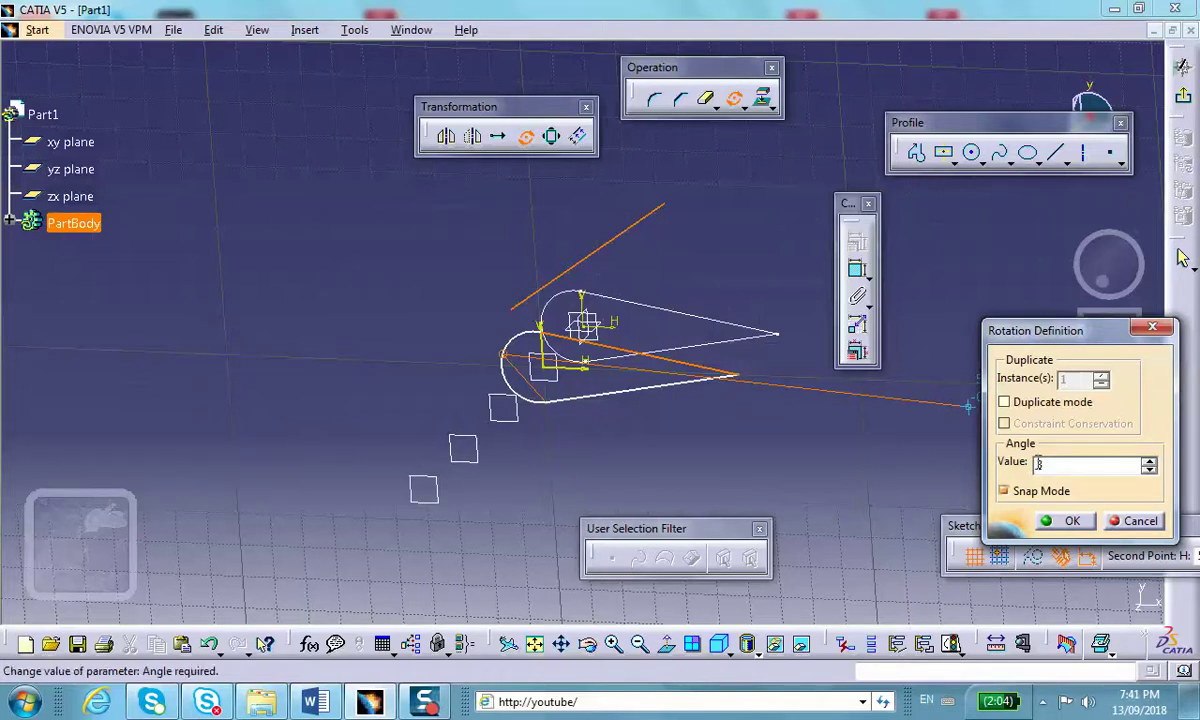
text(35deg)
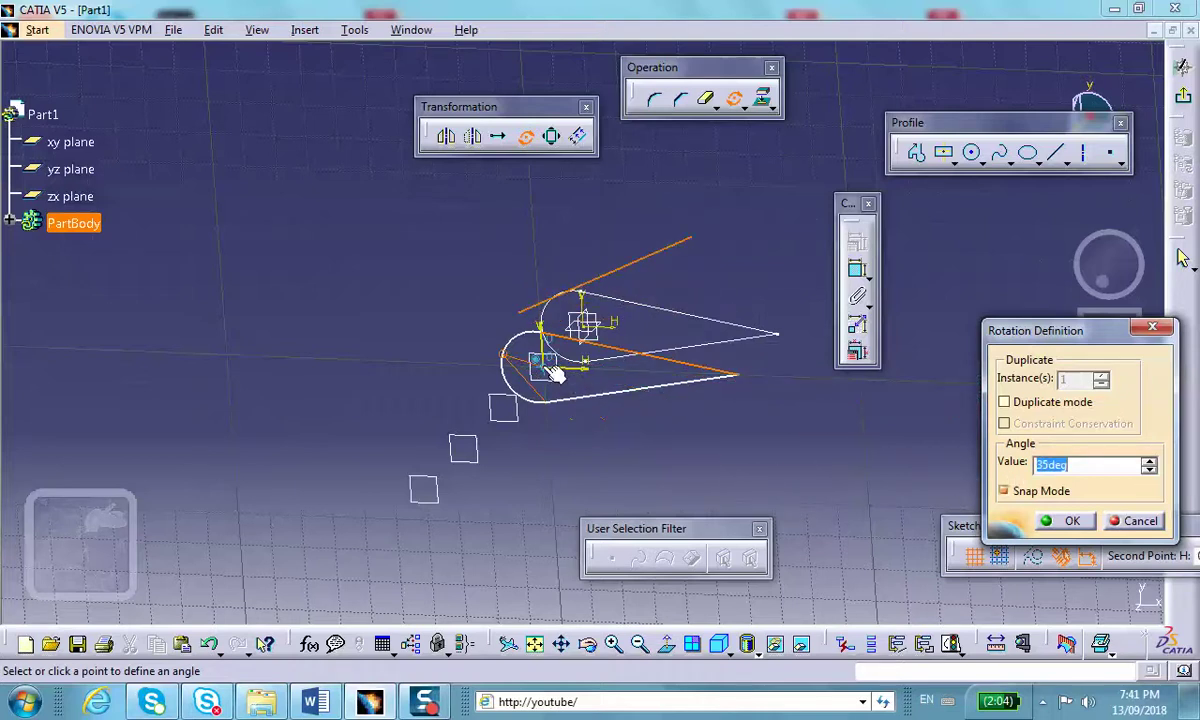
key(Escape)
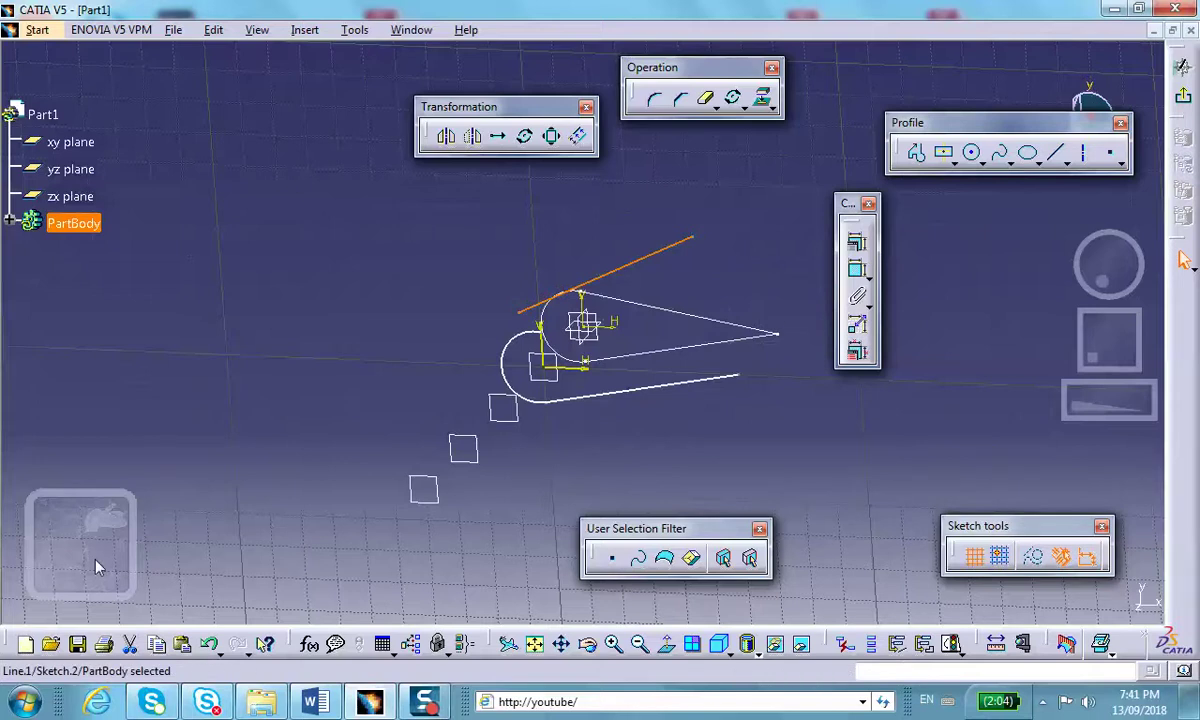
click(208, 644)
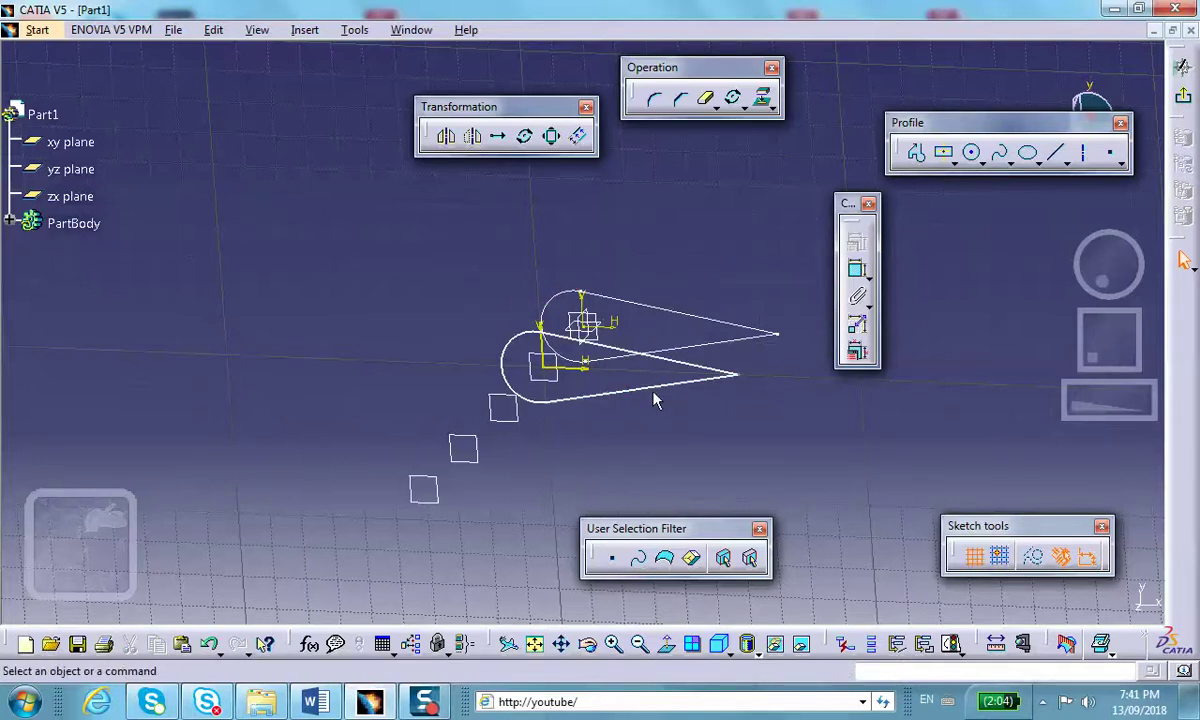
- Select the teardrop's arc and both lines and rotate them 3deg about the rounded end
click(524, 136)
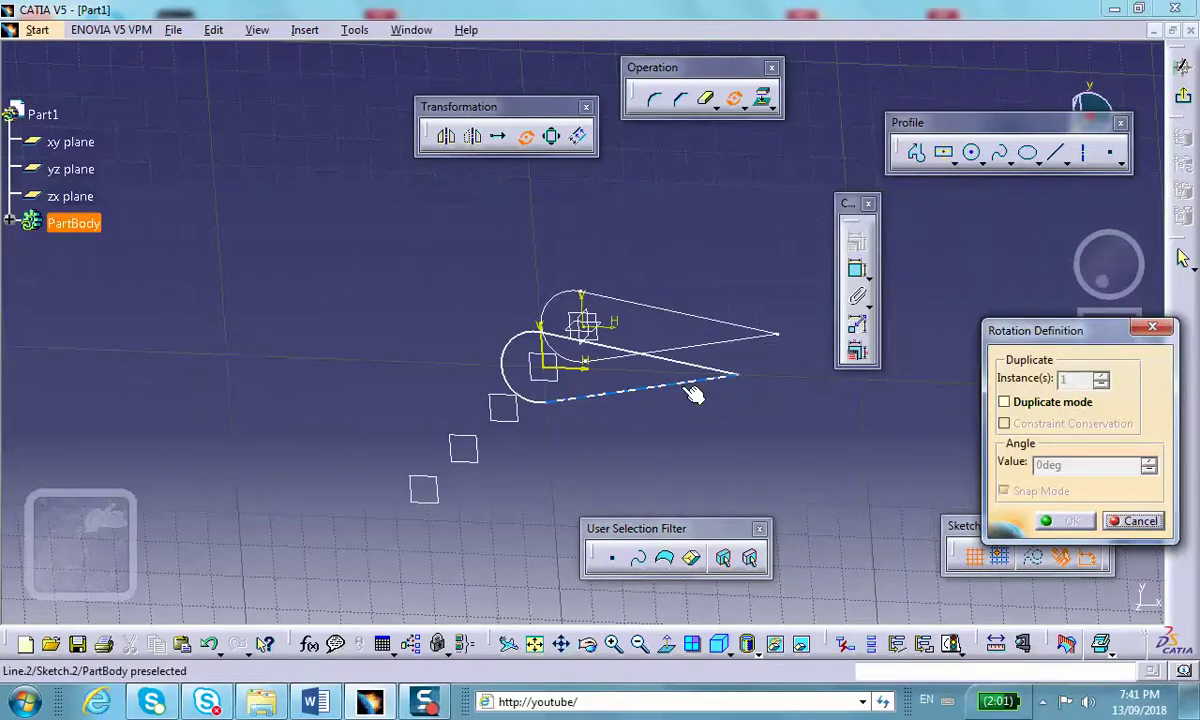
click(1141, 522)
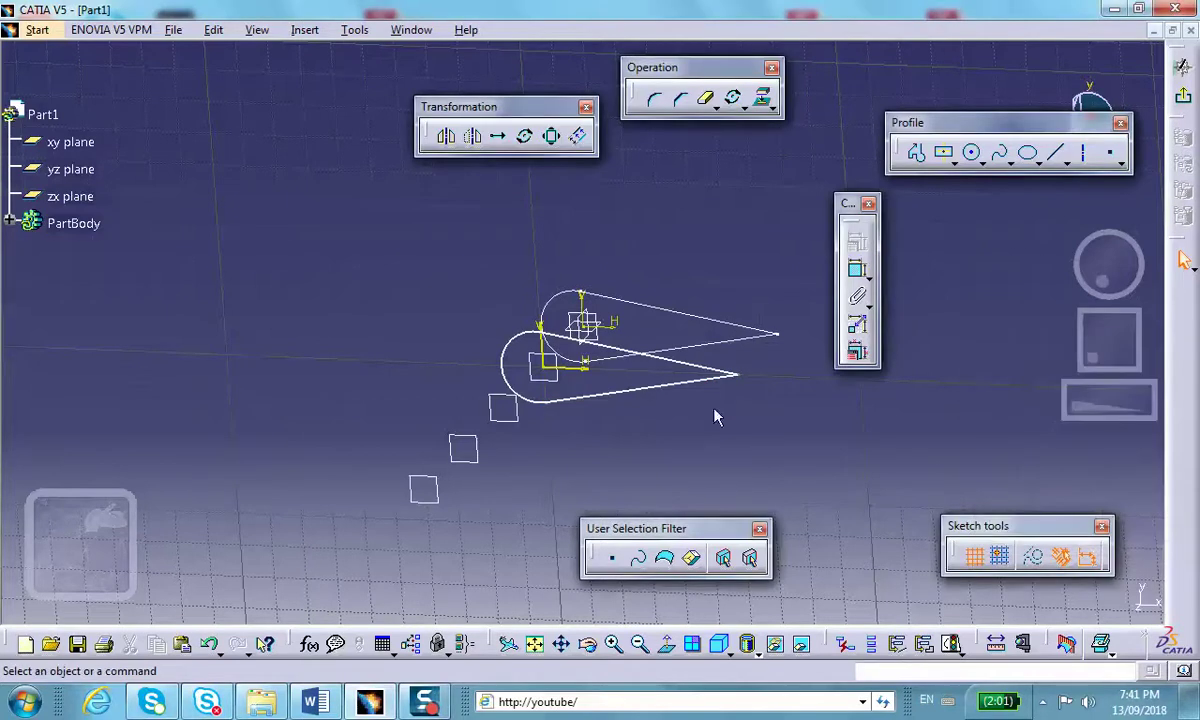
click(505, 352)
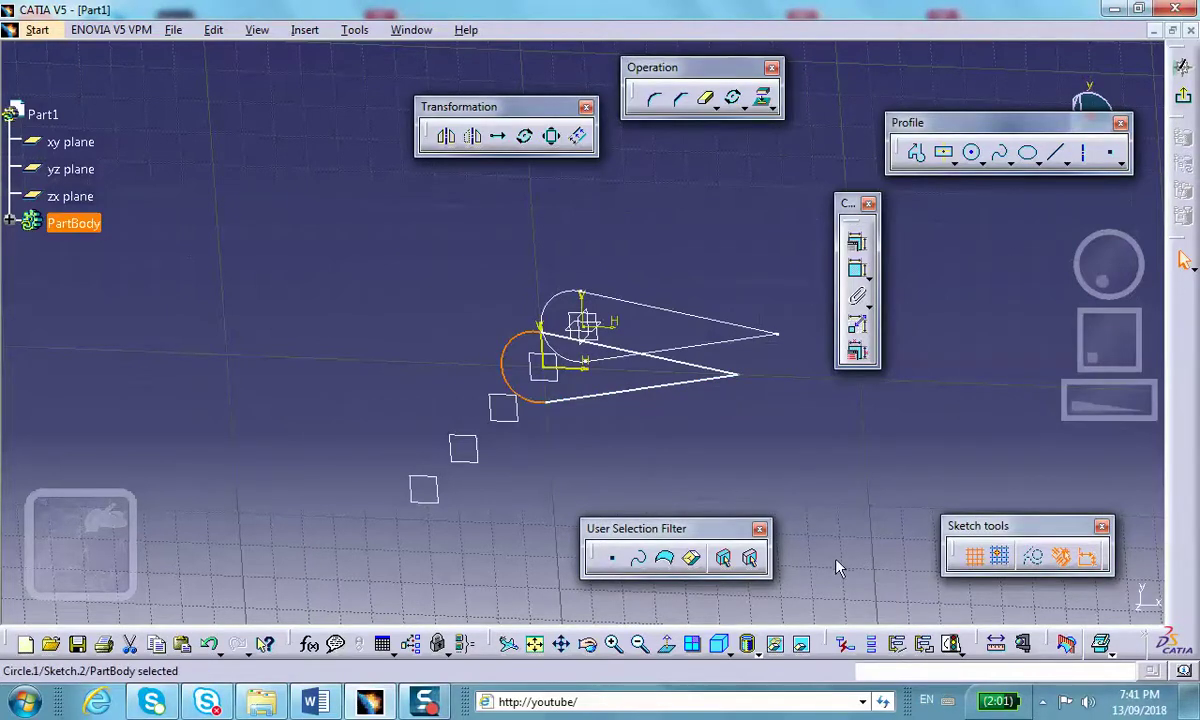
ctrl+click(653, 388)
ctrl+click(690, 366)
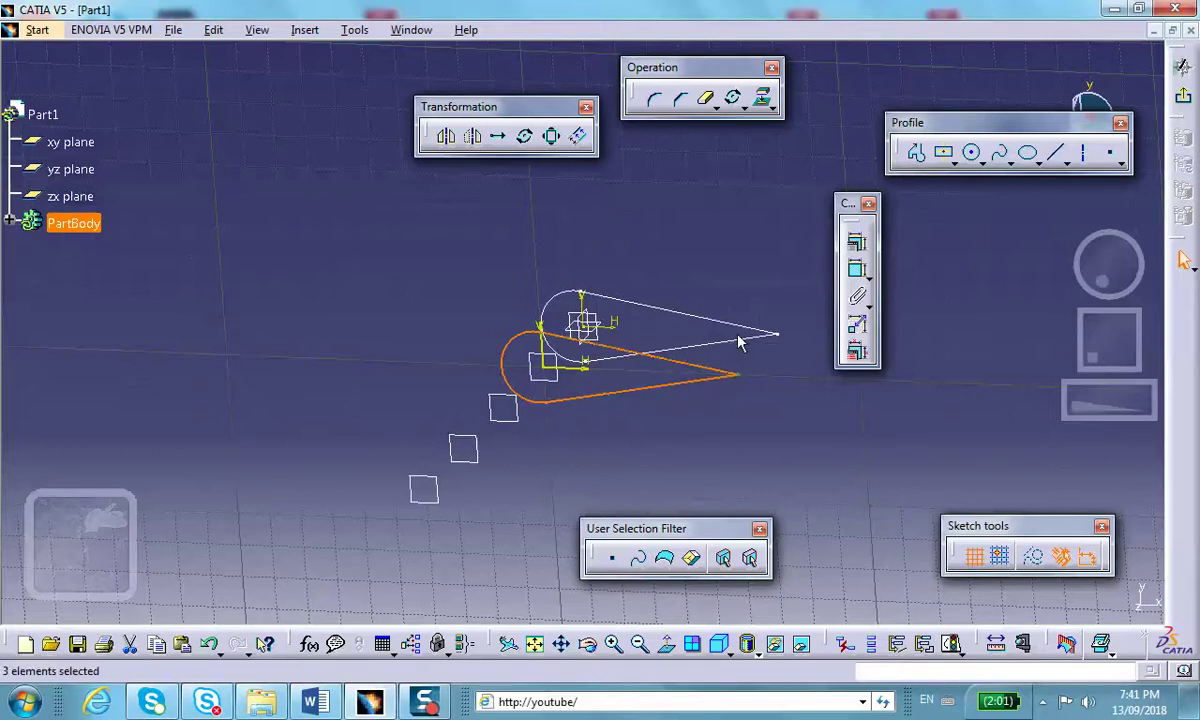
click(731, 100)
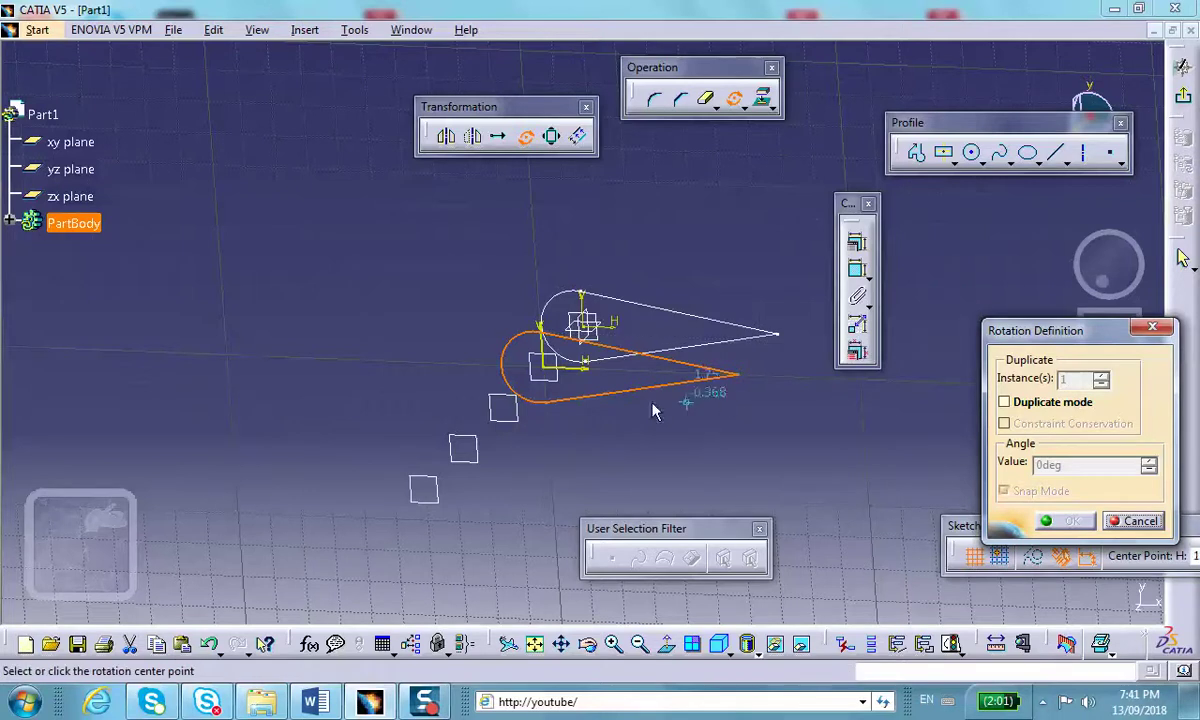
click(550, 365)
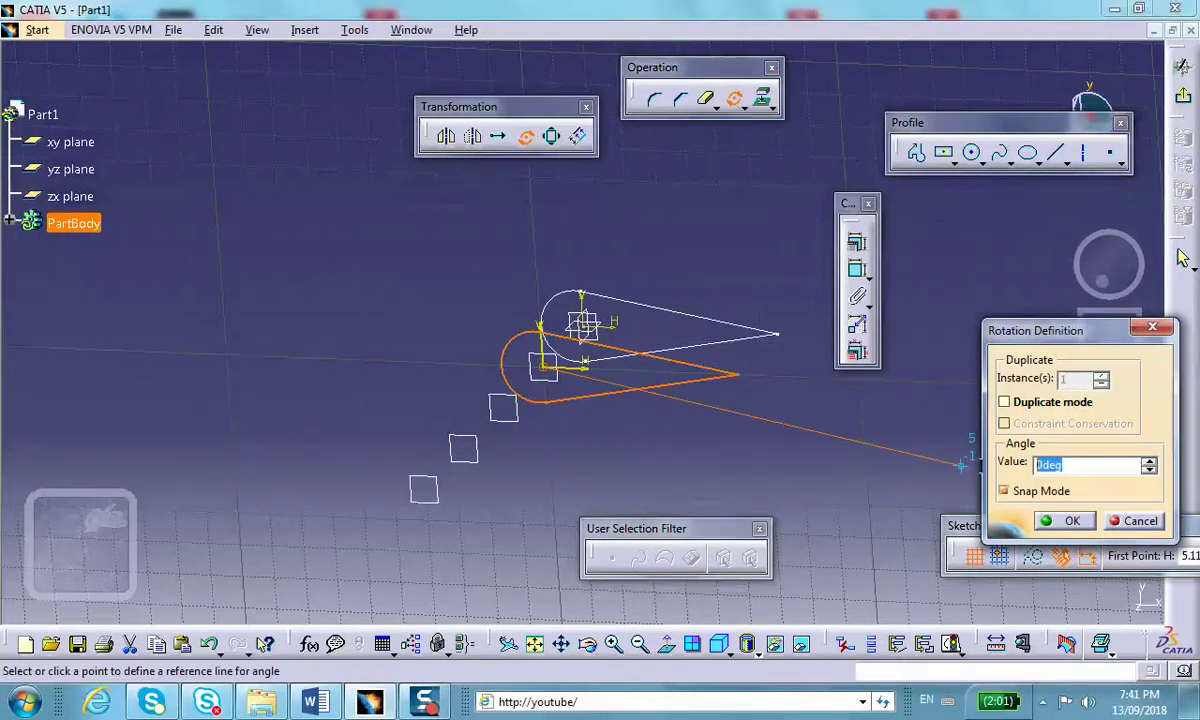
text(3)
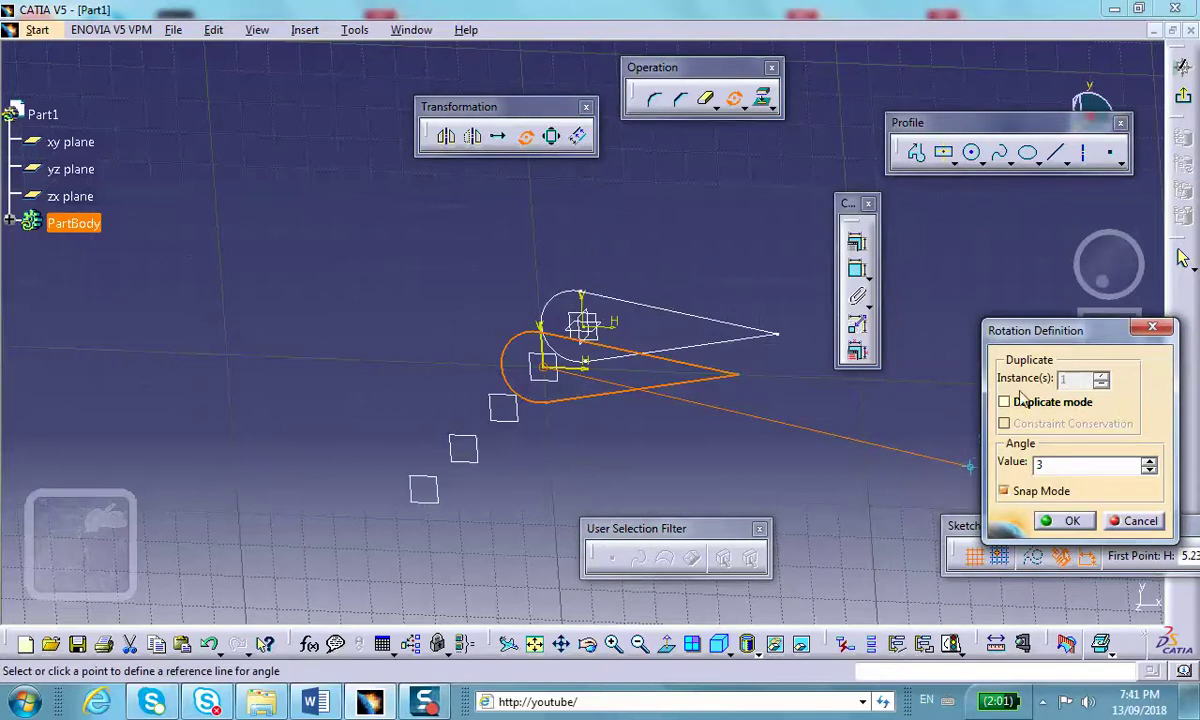
click(1060, 520)
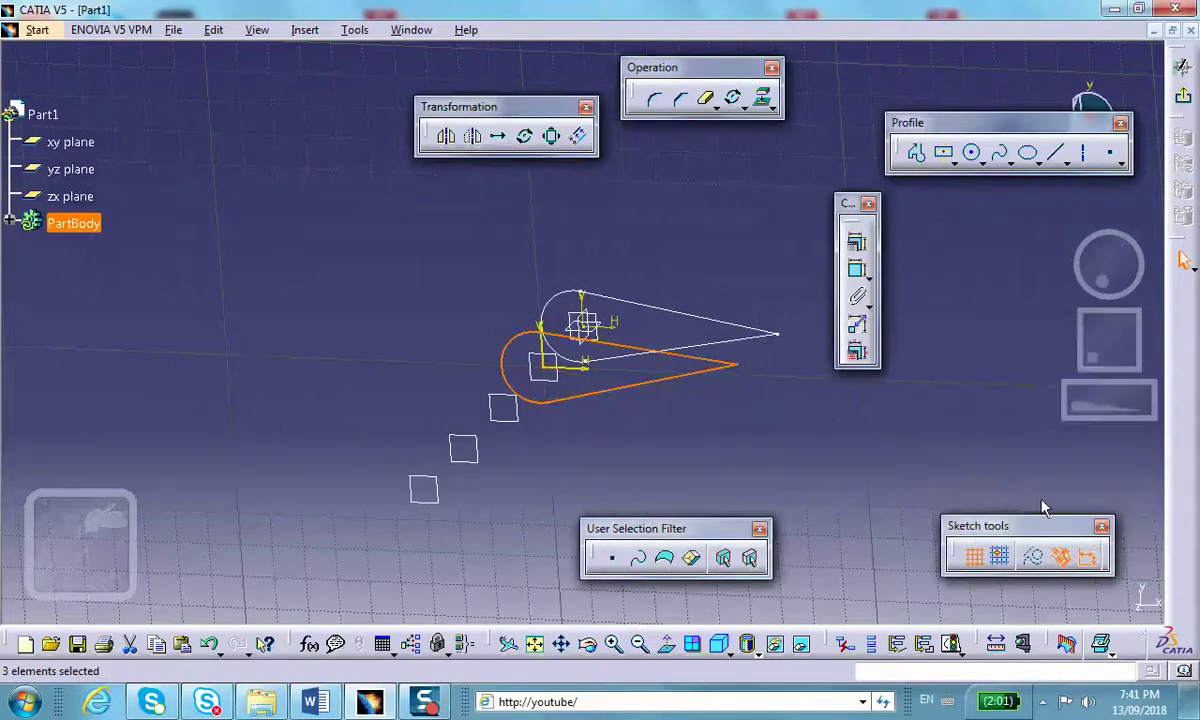
click(952, 477)
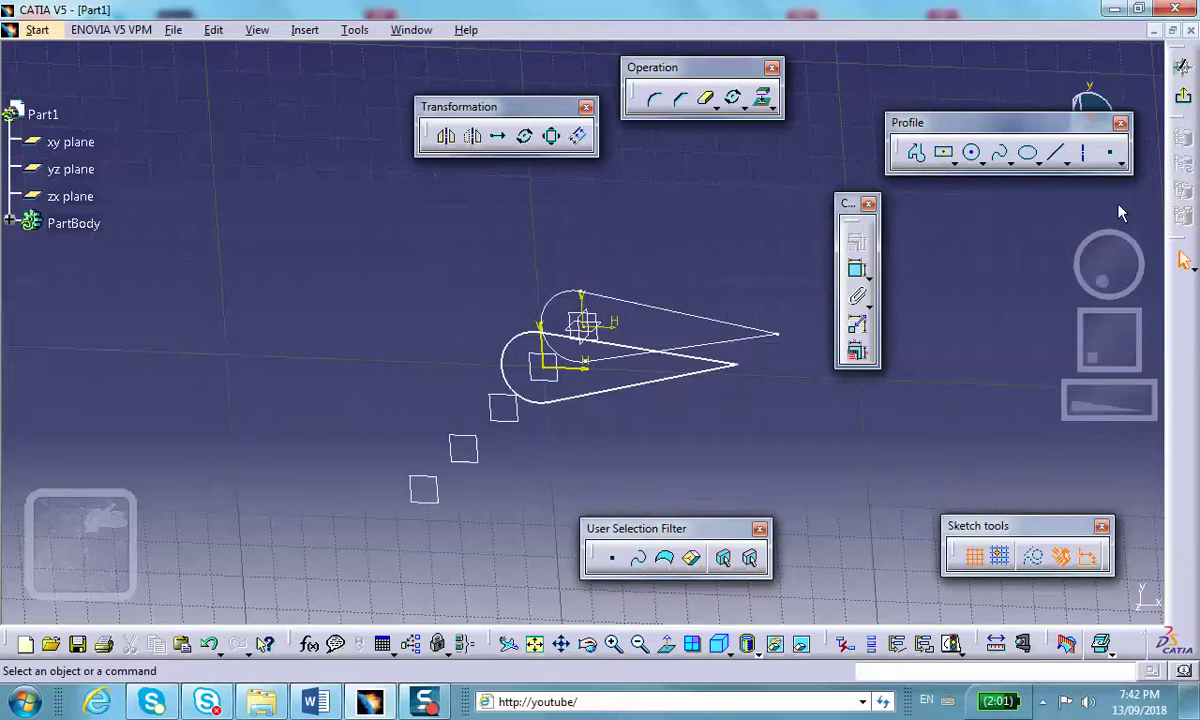
- Exit the sketch and start a new sketch on Plane.2, the next offset plane
click(1183, 95)
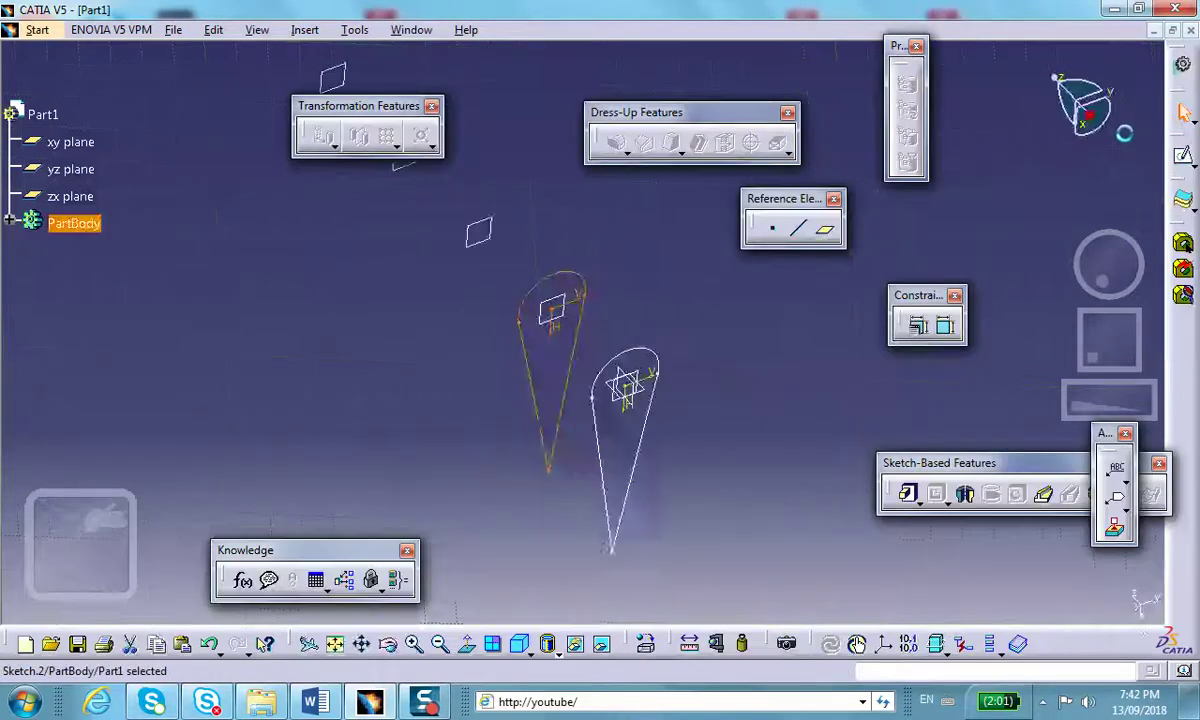
click(742, 375)
middle_drag(715, 351, 669, 352)
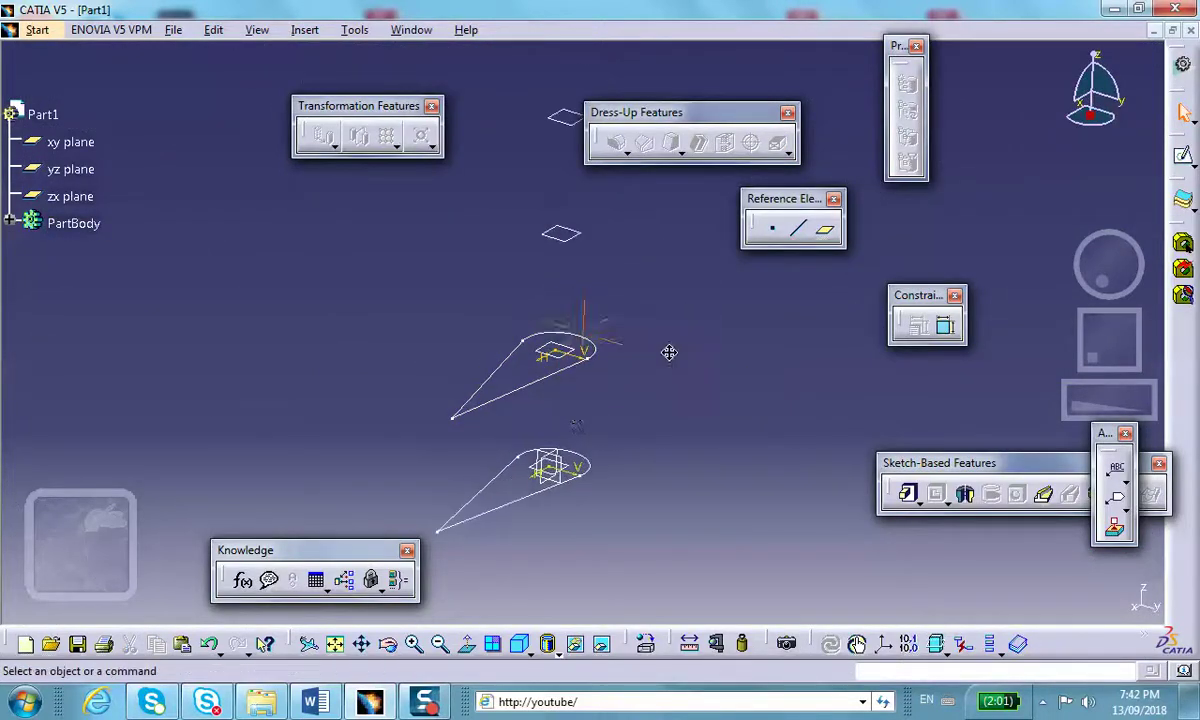
click(575, 240)
click(1185, 163)
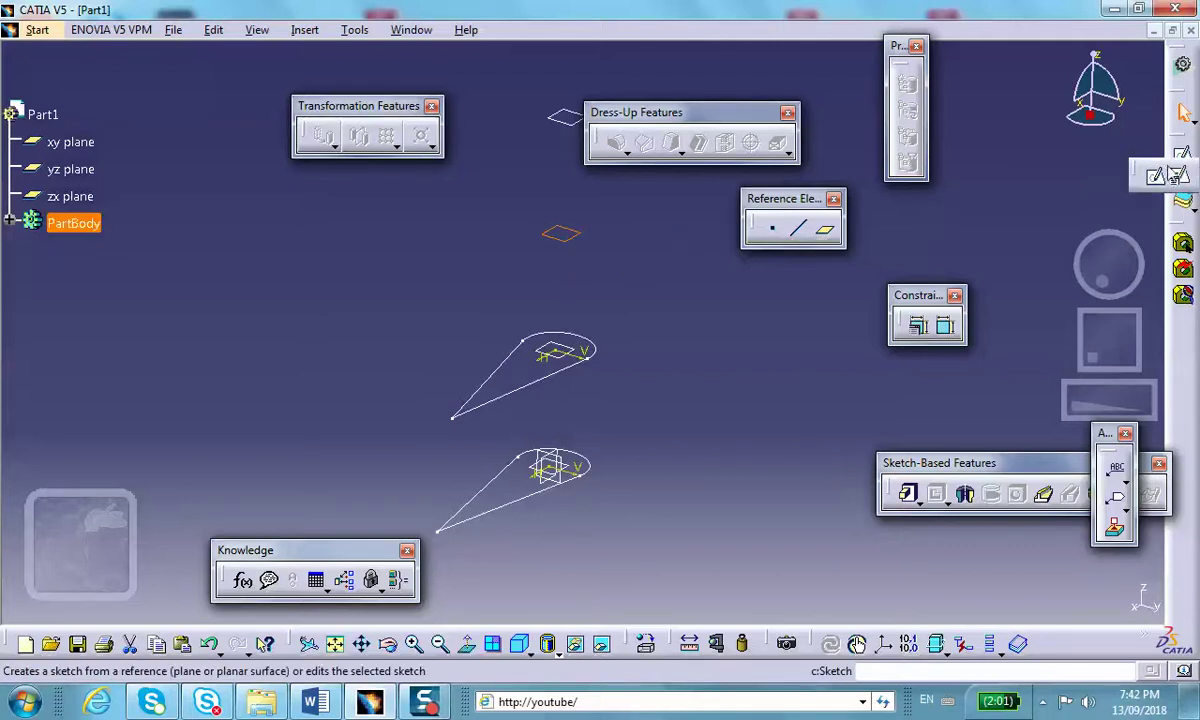
click(1158, 176)
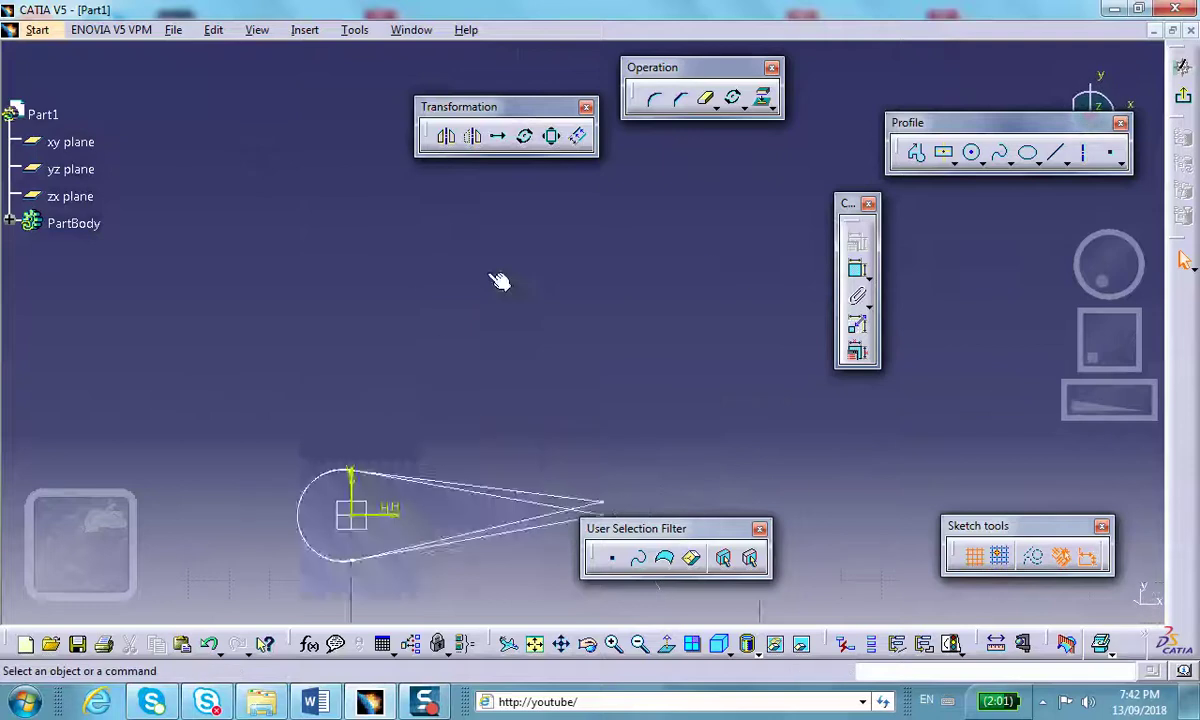
- Project the previous teardrop's arc and two straight edges into Sketch.3
middle_drag(500, 282, 643, 222)
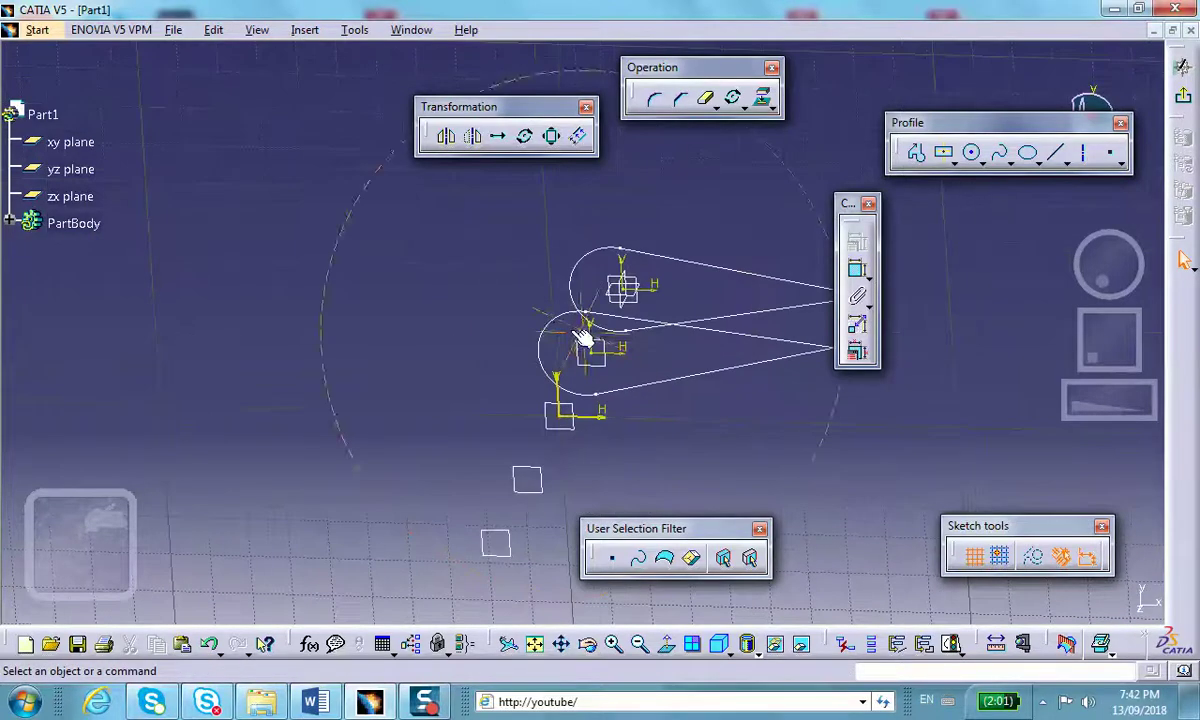
mouse_move(584, 340)
middle_down()
mouse_move(490, 318)
mouse_move(446, 328)
middle_up()
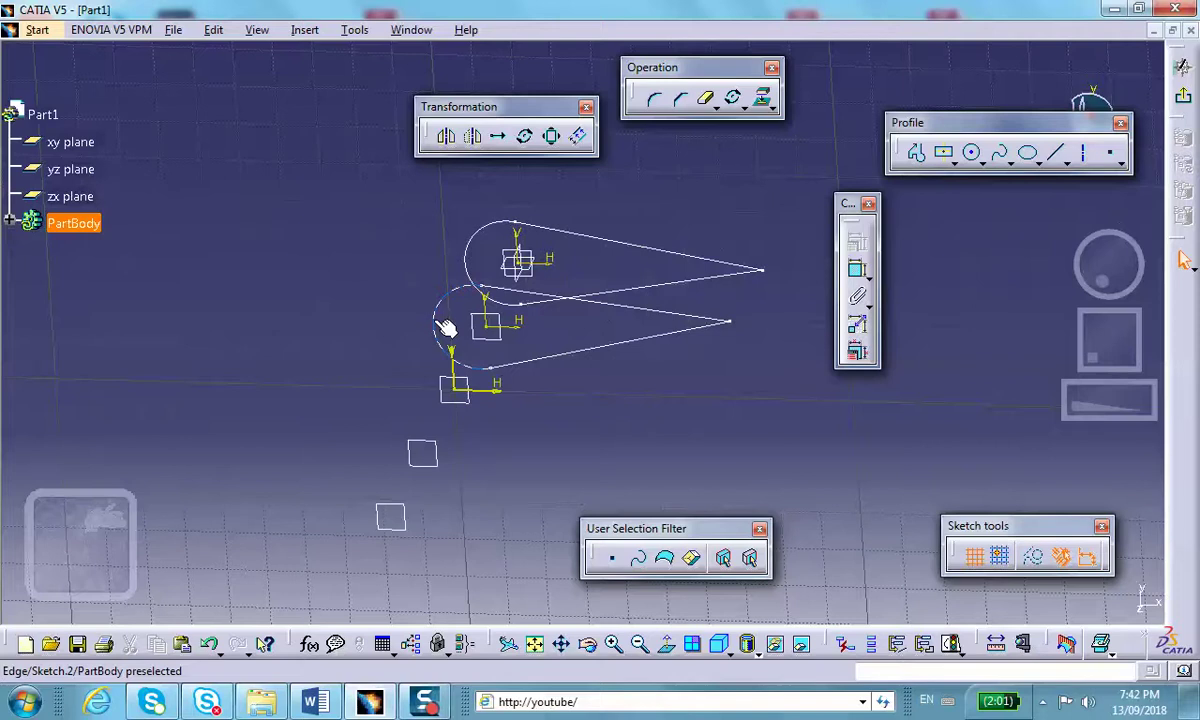
click(438, 316)
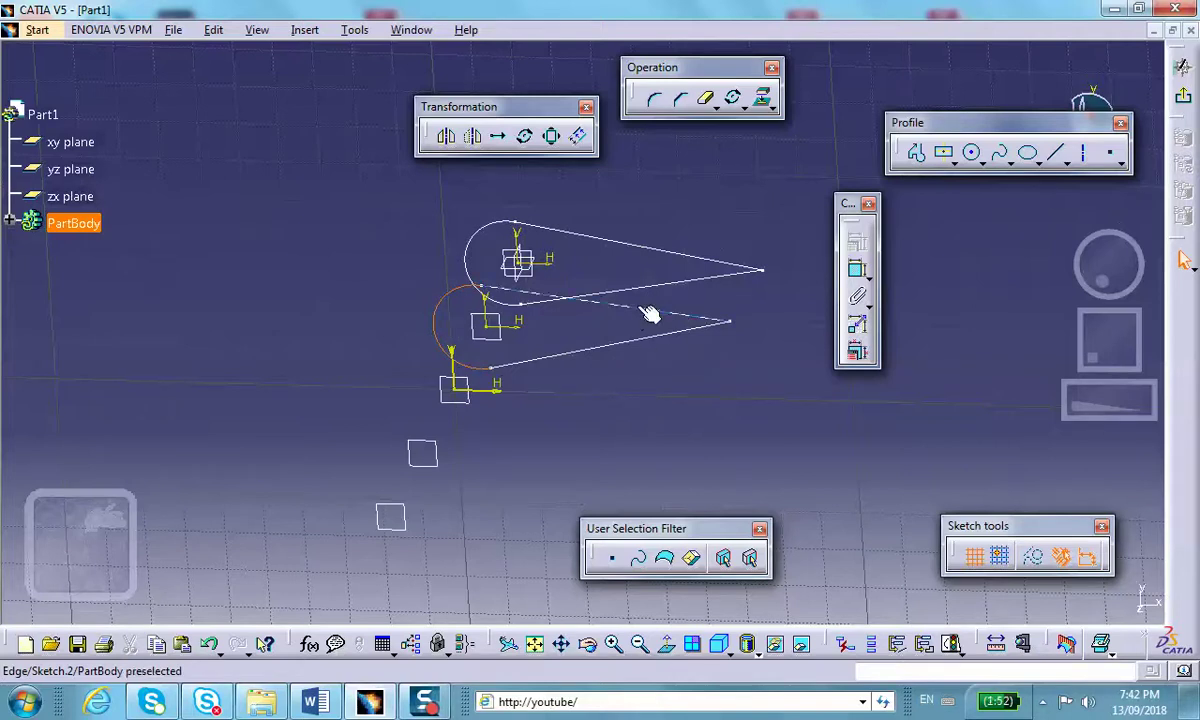
ctrl+click(650, 314)
ctrl+click(655, 346)
click(764, 98)
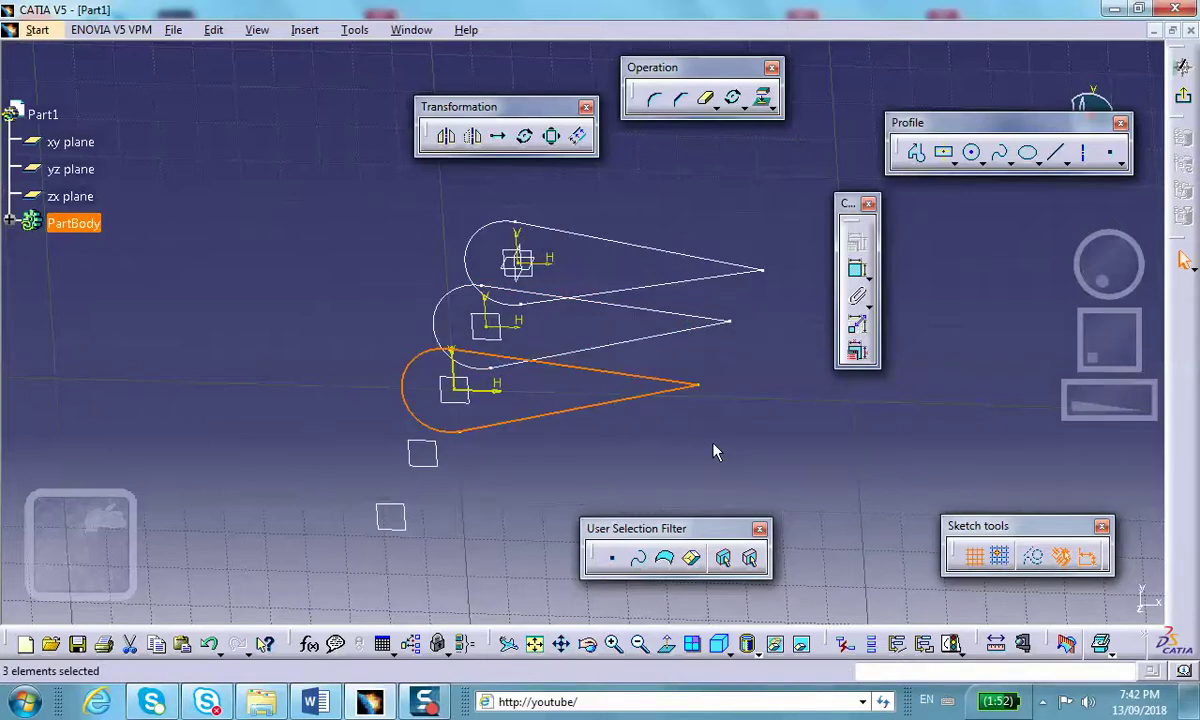
- Isolate the projected profile, then select its arc and both lines and begin Rotate
right_click(601, 403)
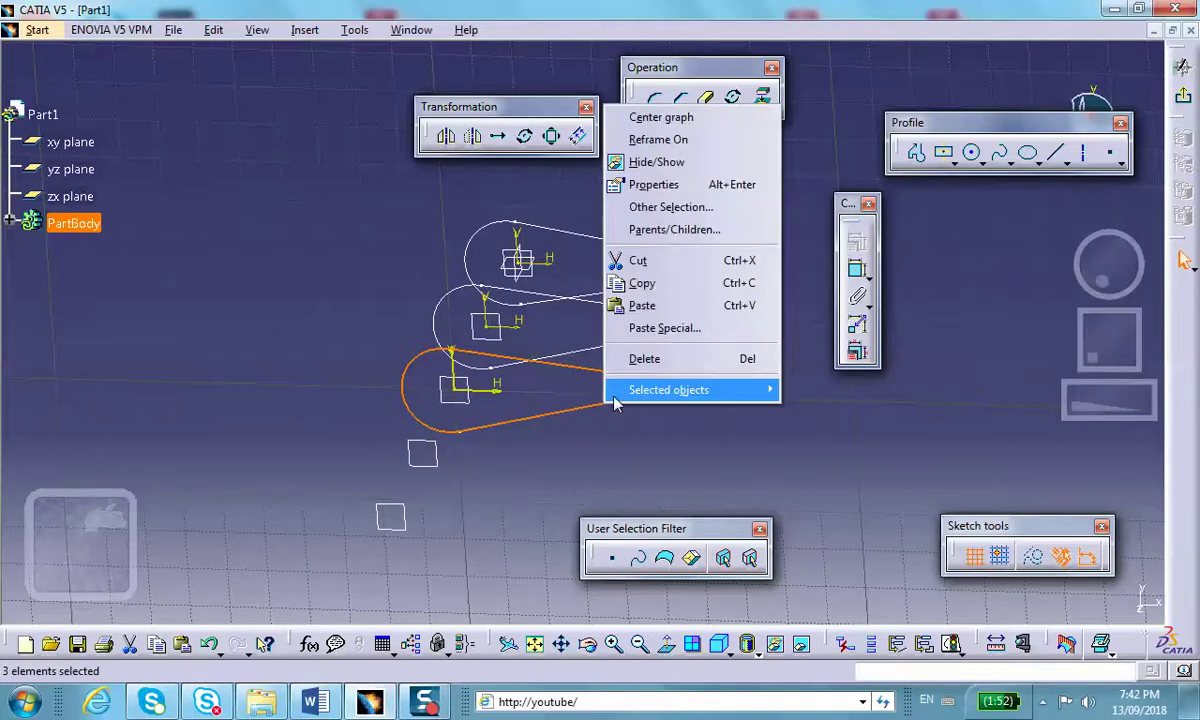
mouse_move(640, 390)
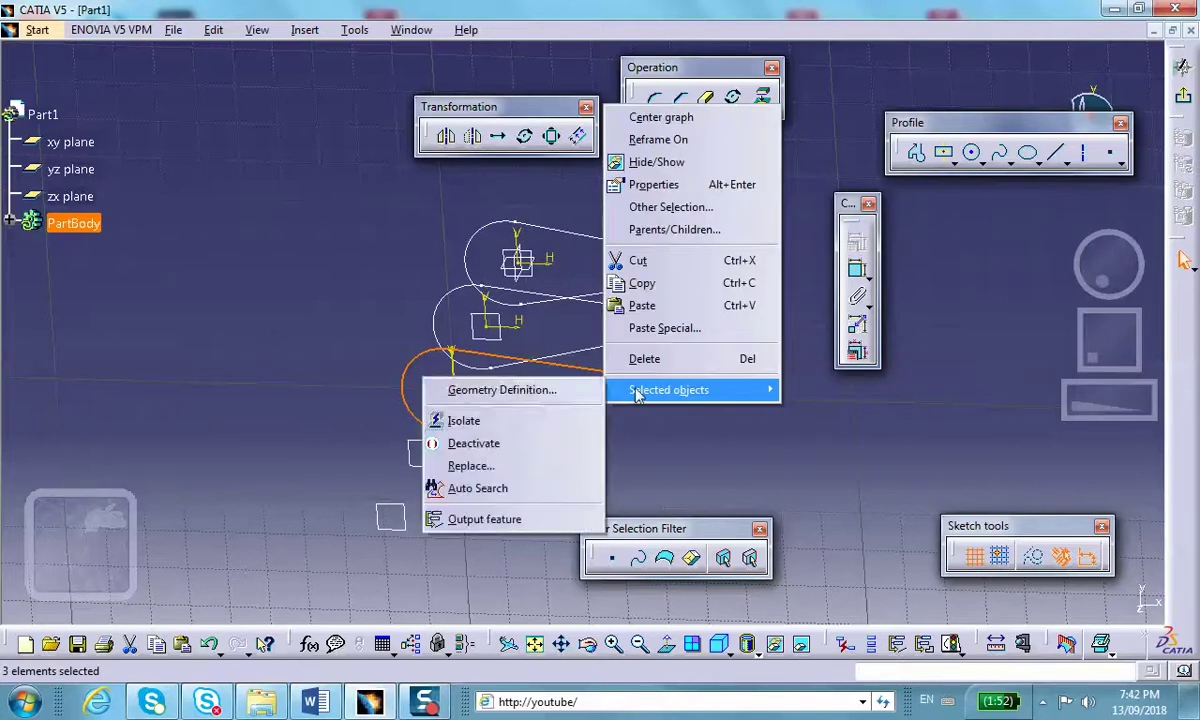
click(537, 424)
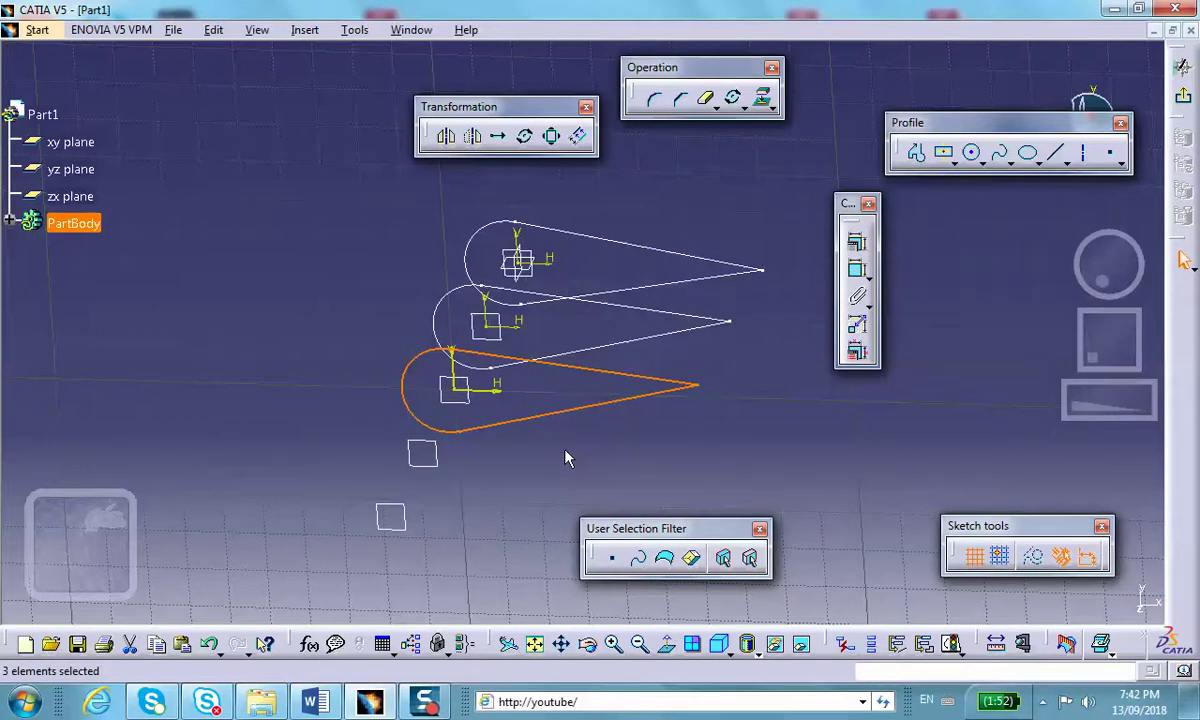
click(603, 468)
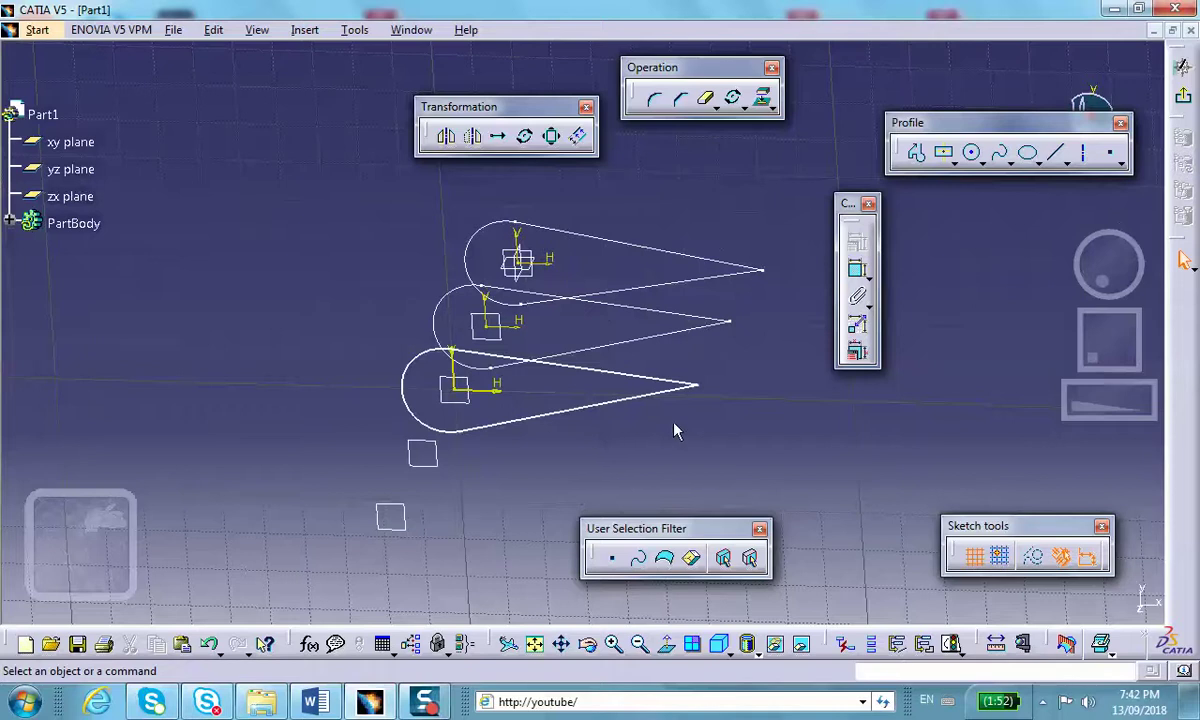
click(412, 385)
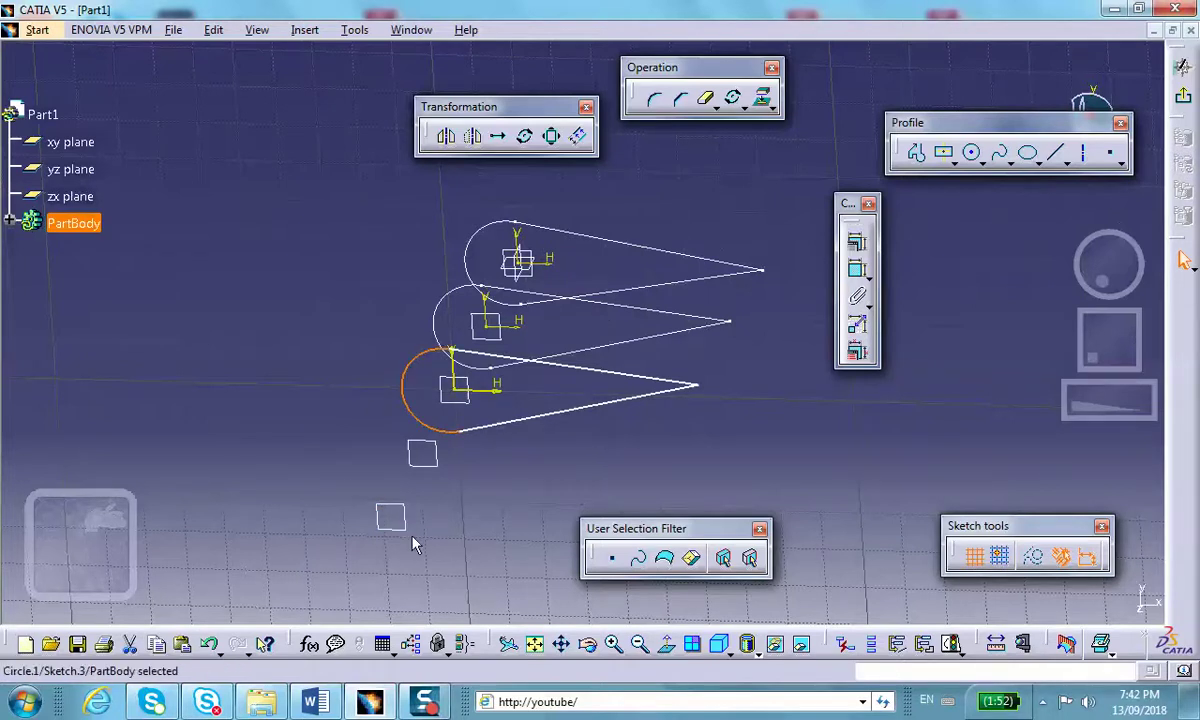
ctrl+click(544, 416)
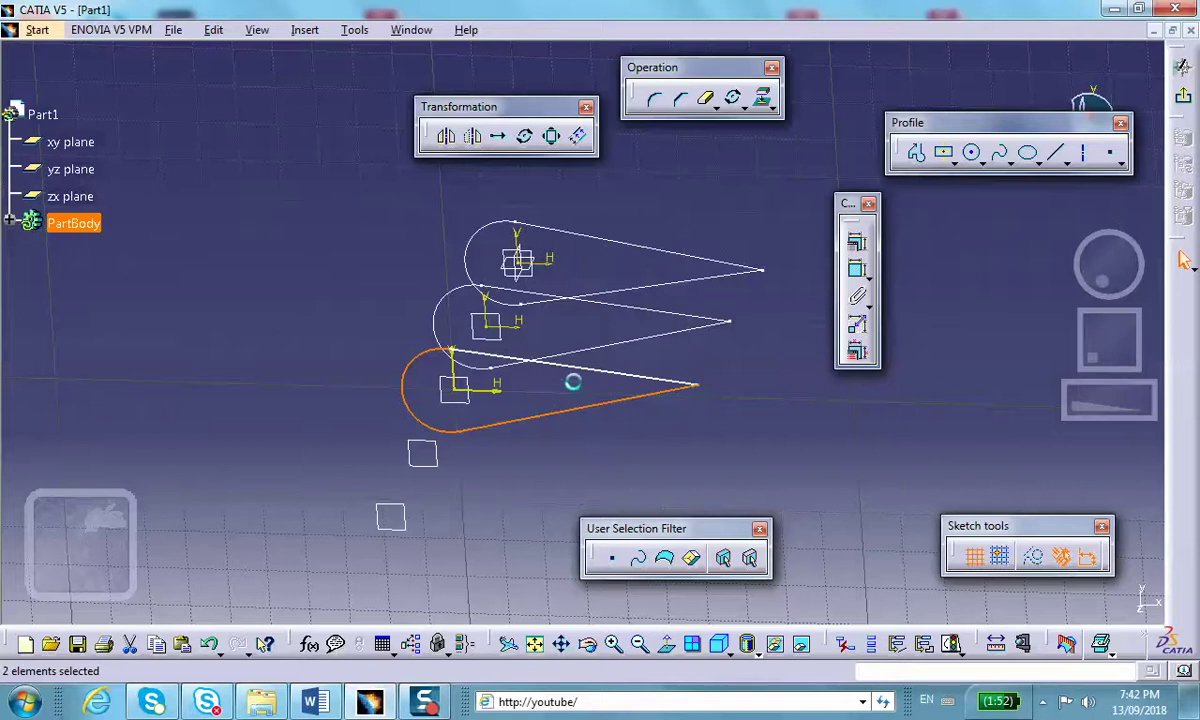
ctrl+click(582, 379)
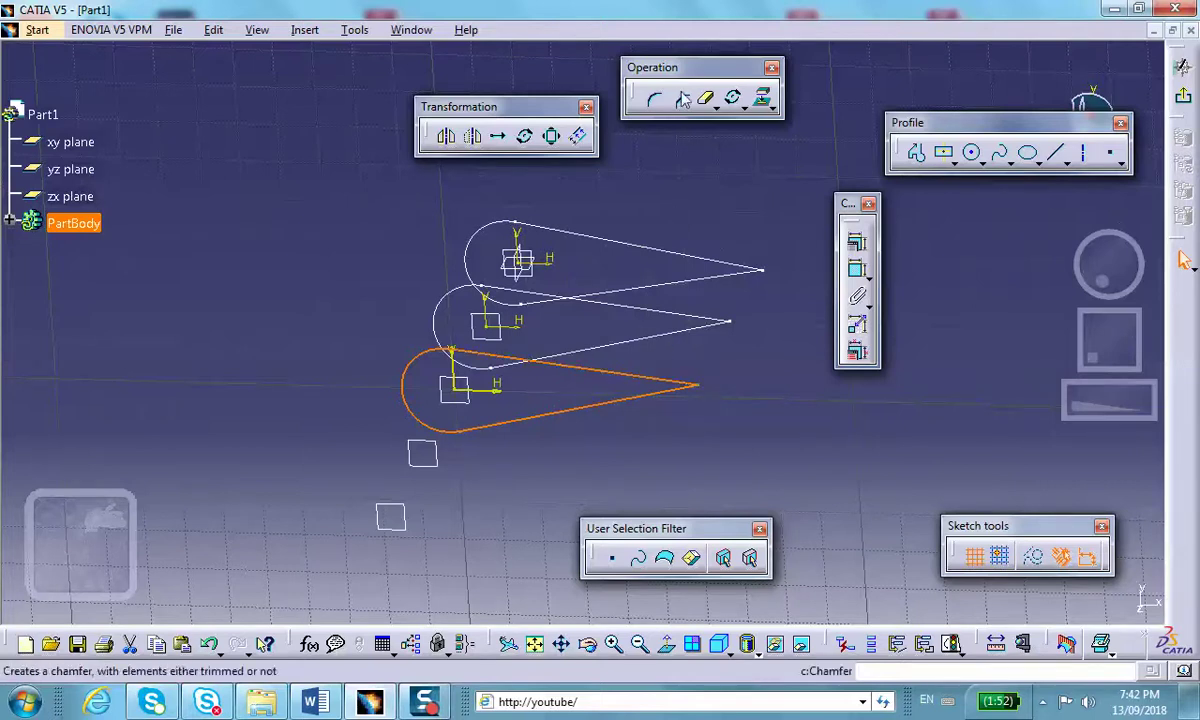
click(524, 136)
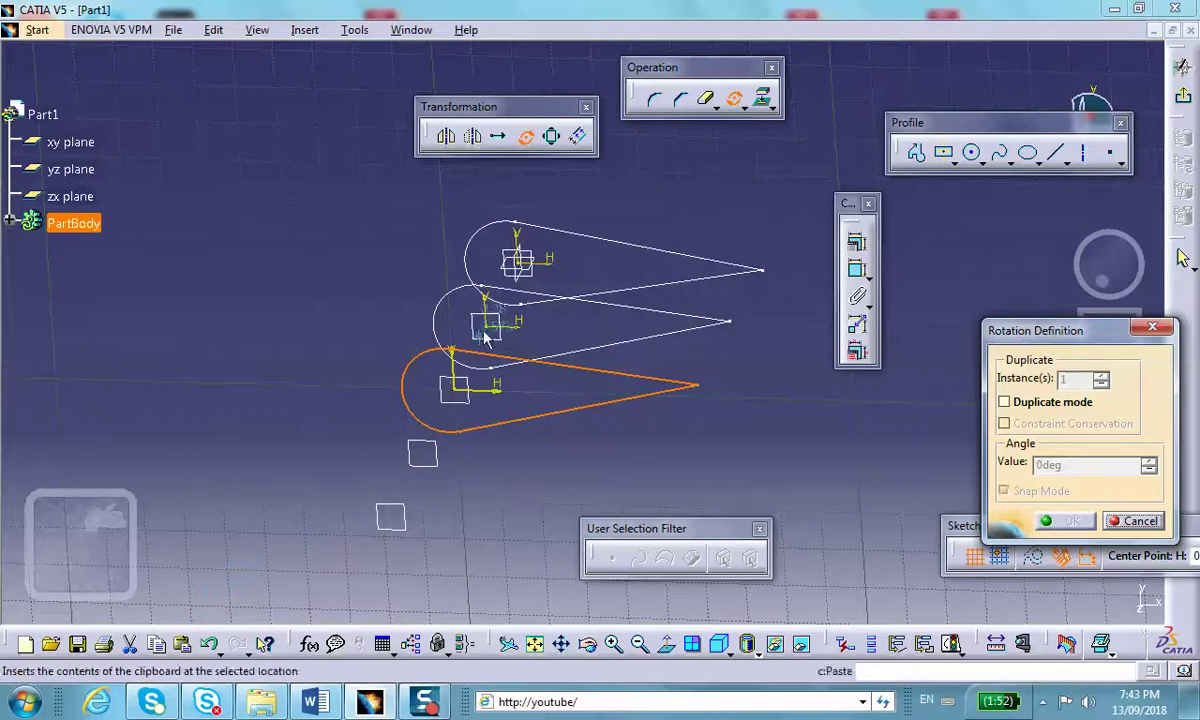
- Rotate the third teardrop profile 3° about its rounded-end origin
click(458, 390)
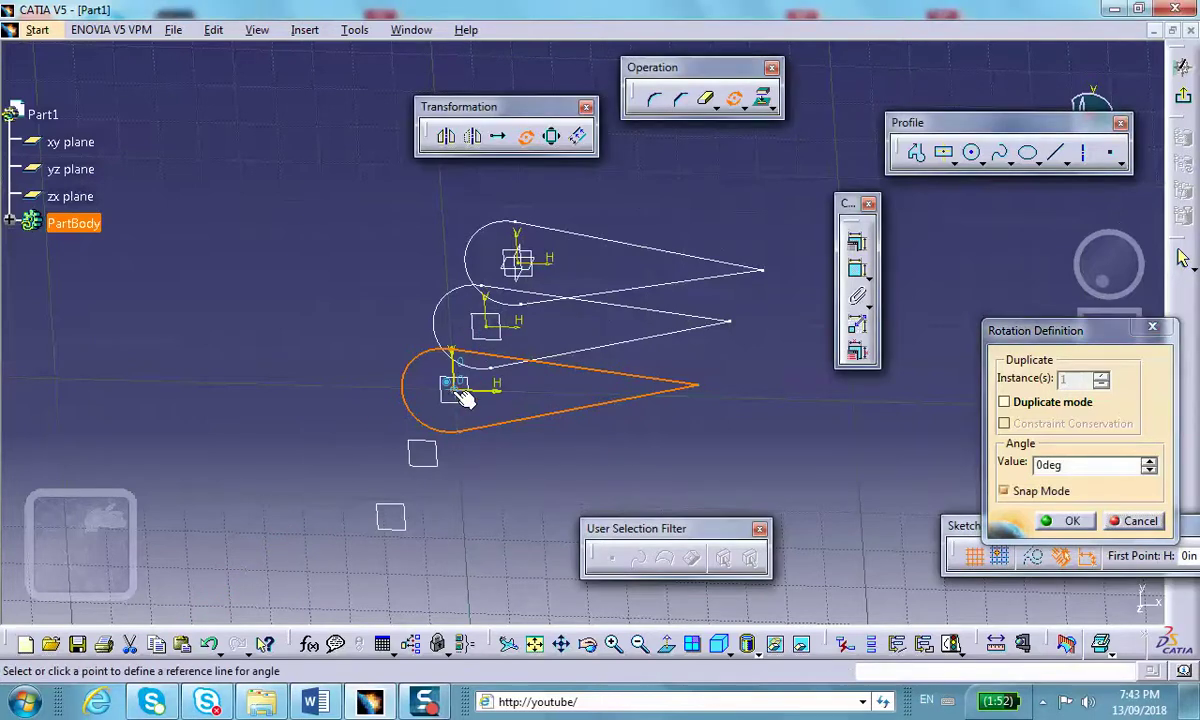
double_click(1086, 465)
text(3)
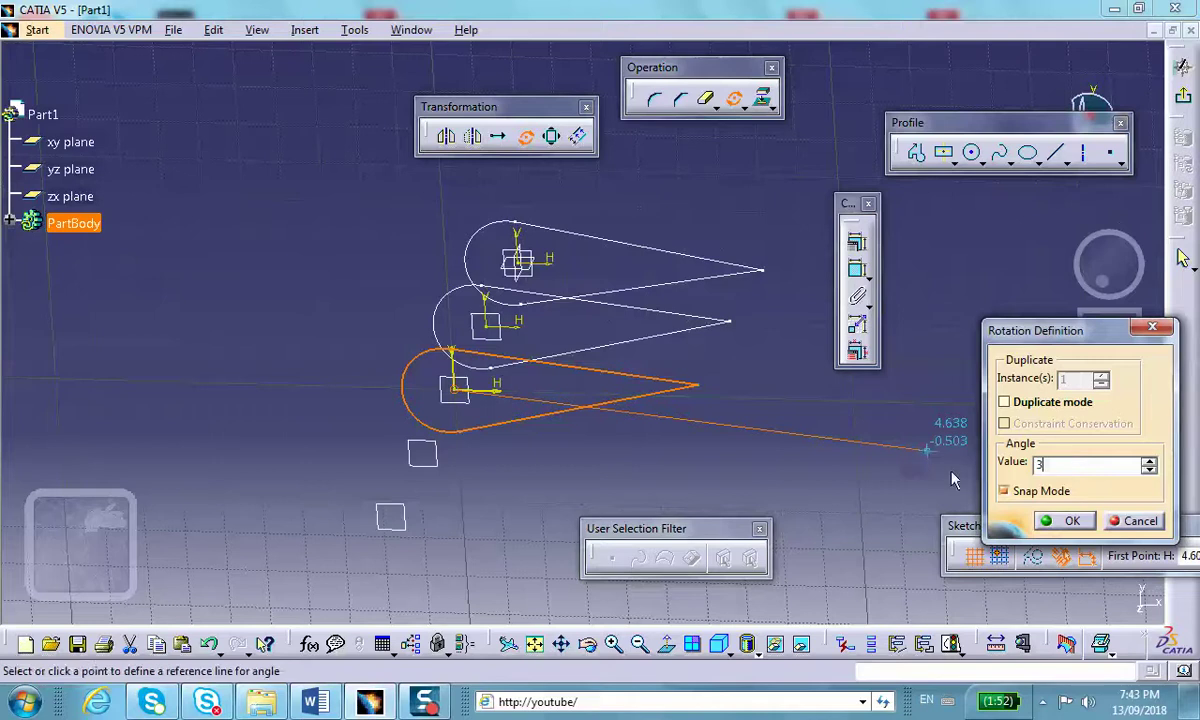
click(1073, 522)
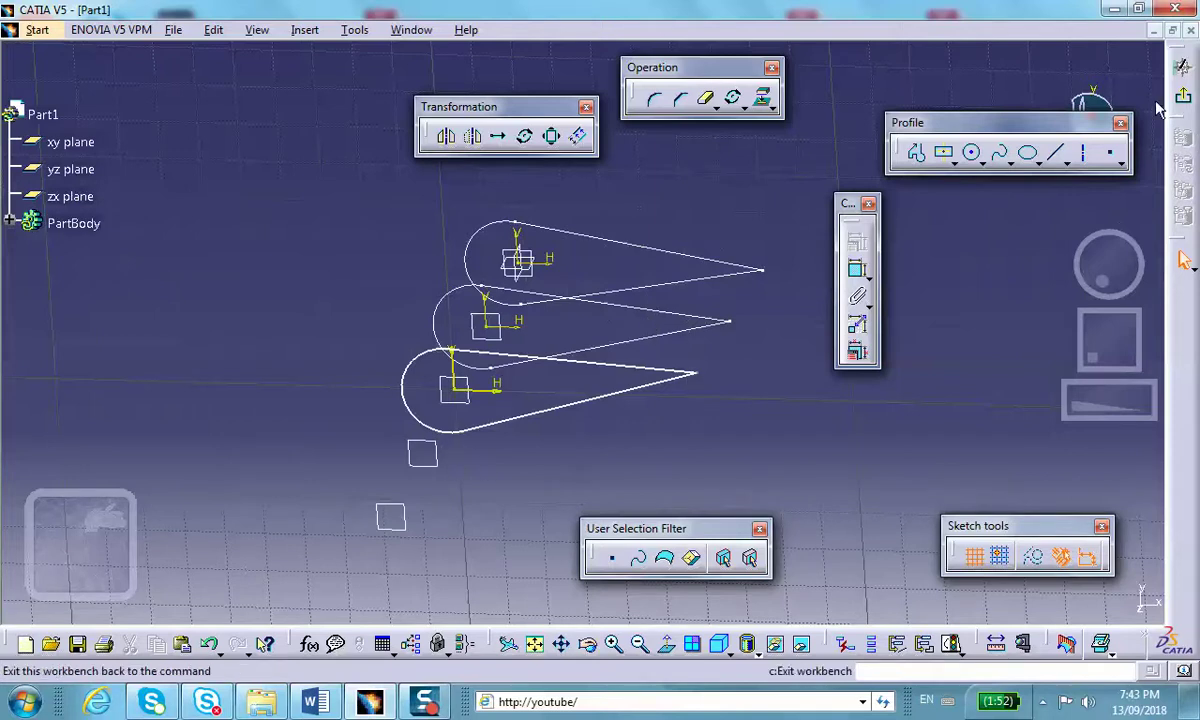
- Exit Sketch.3 and add a plane offset 1.5in from Plane.3 to hold the next sketch
click(1185, 102)
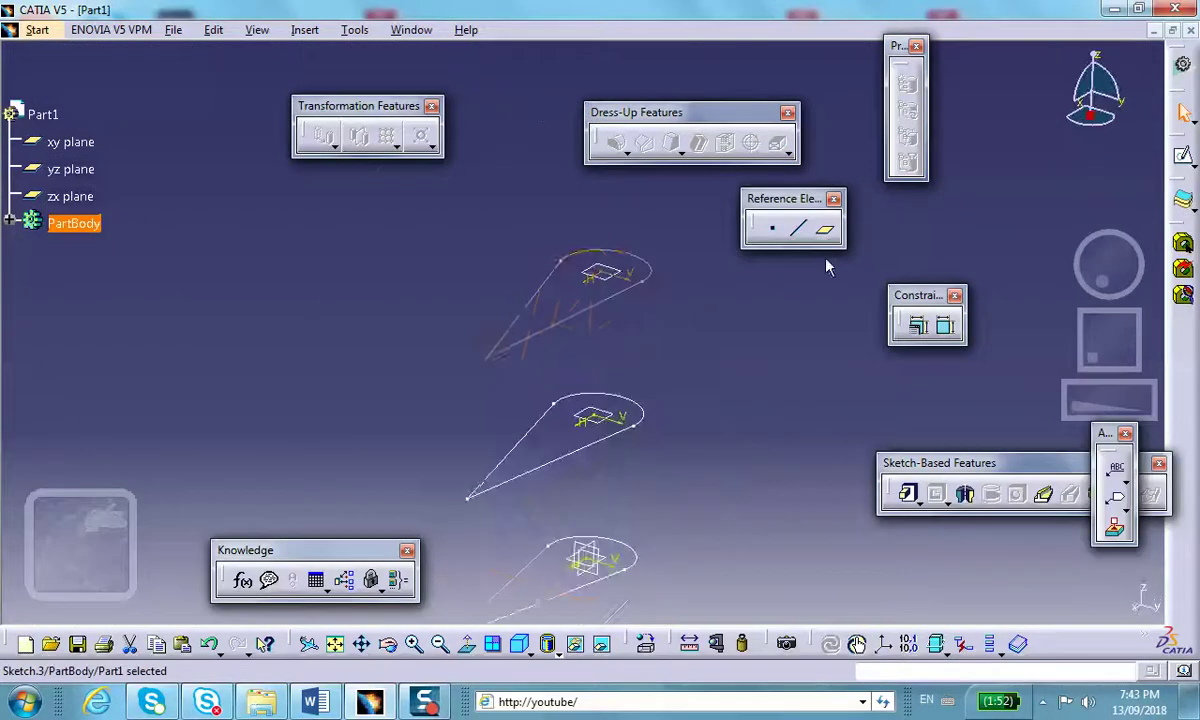
mouse_move(691, 297)
middle_down()
mouse_move(718, 290)
mouse_move(713, 348)
mouse_move(584, 204)
middle_up()
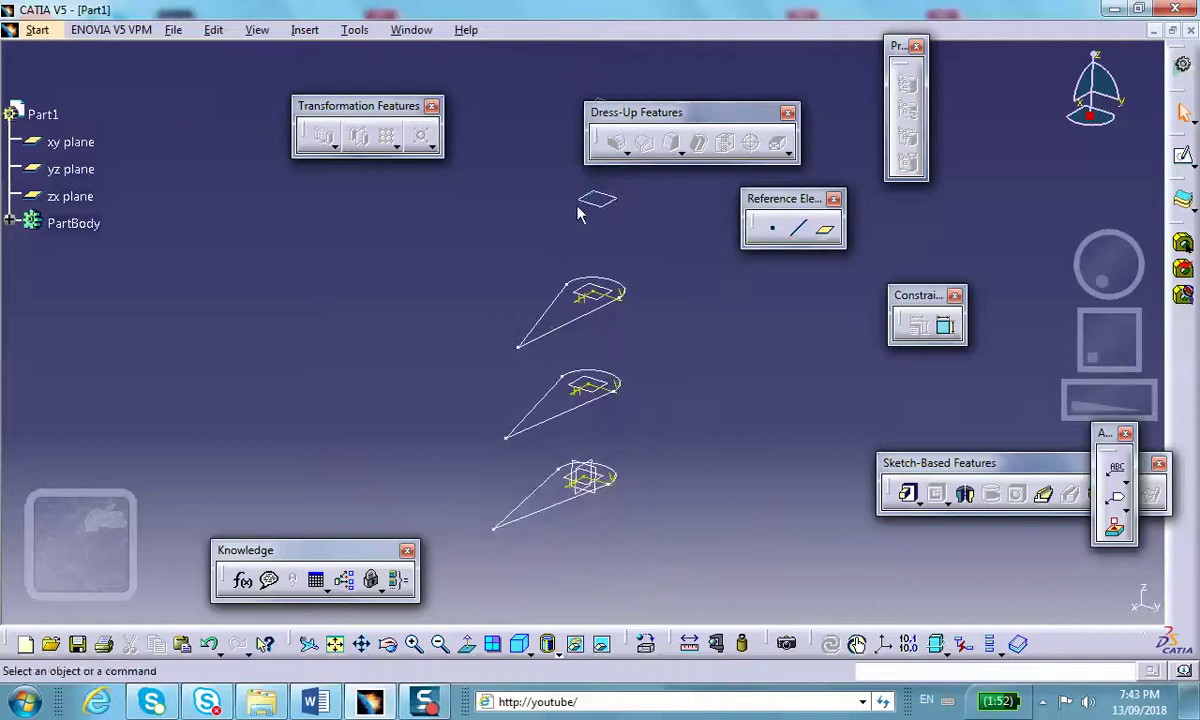
click(612, 205)
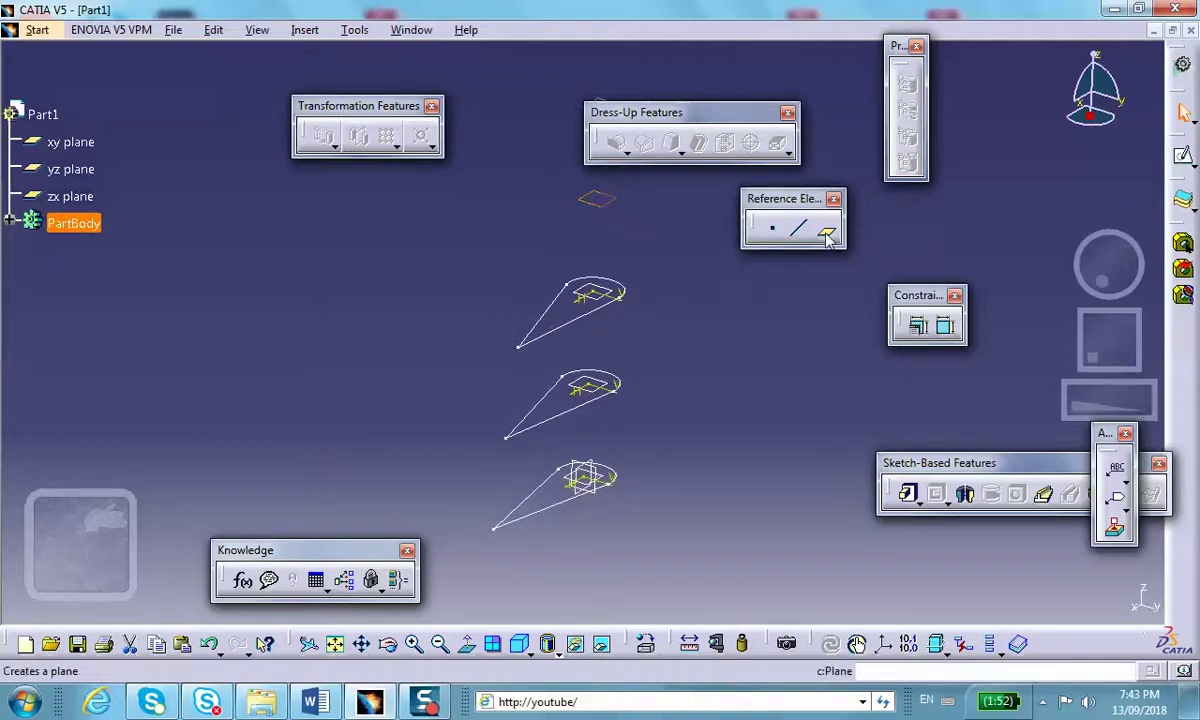
click(823, 231)
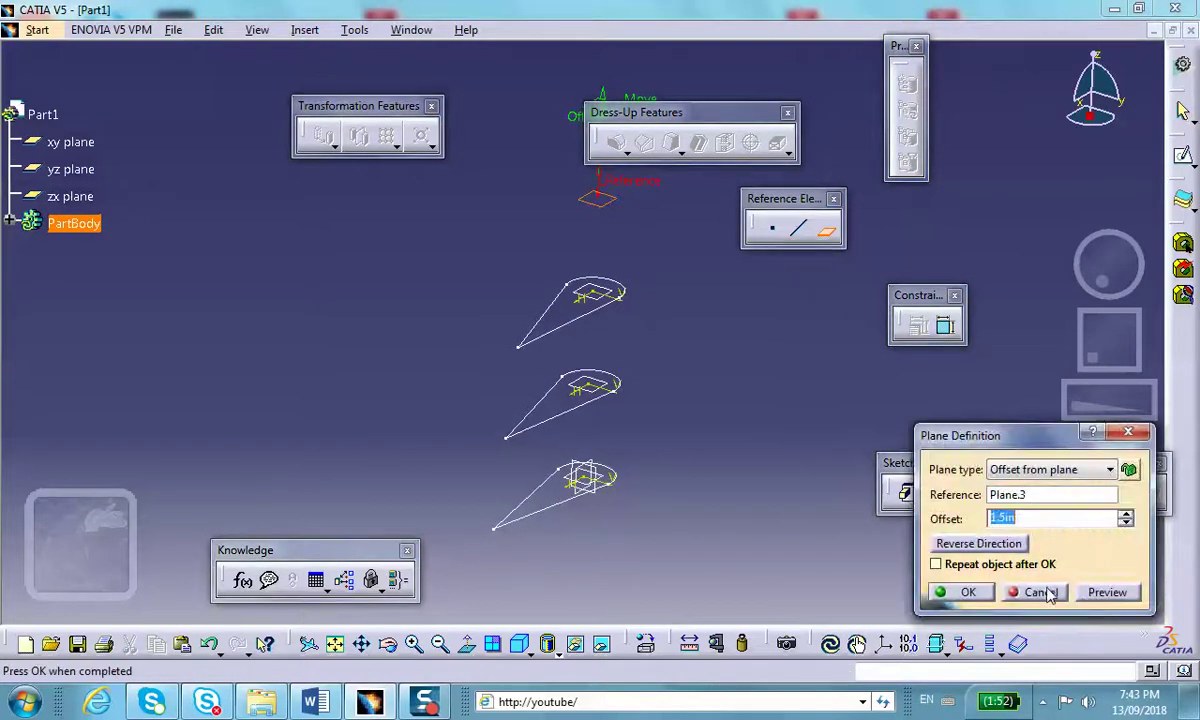
click(962, 590)
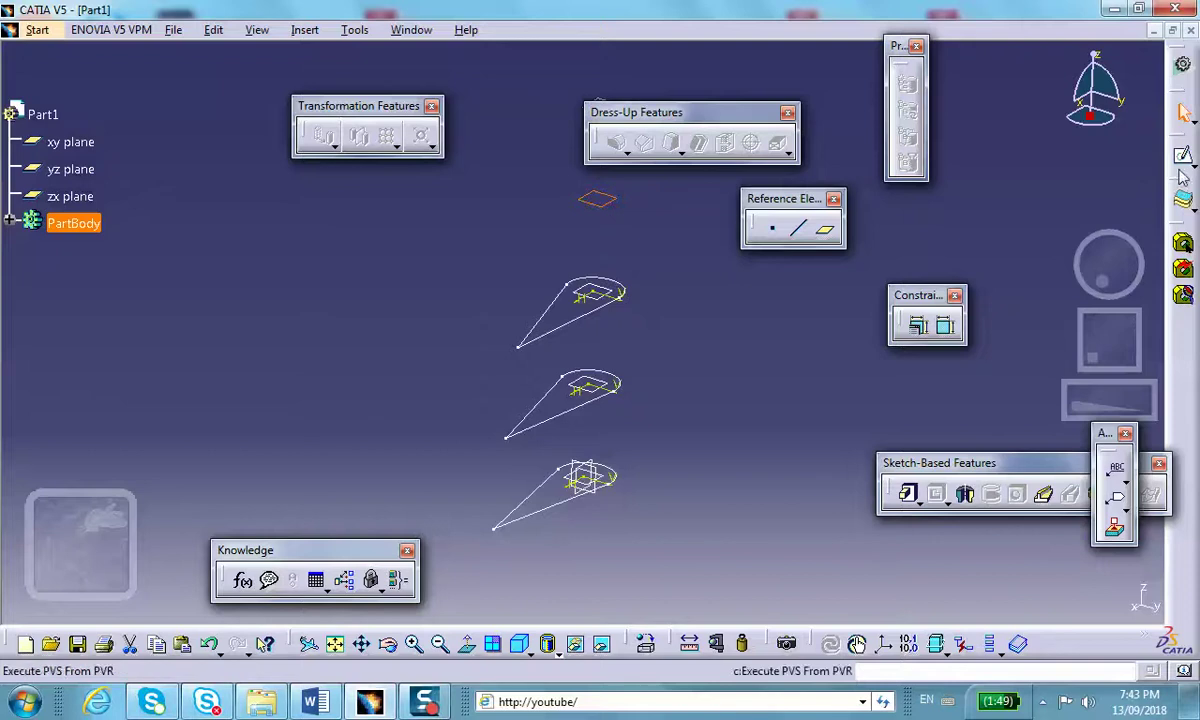
click(1183, 155)
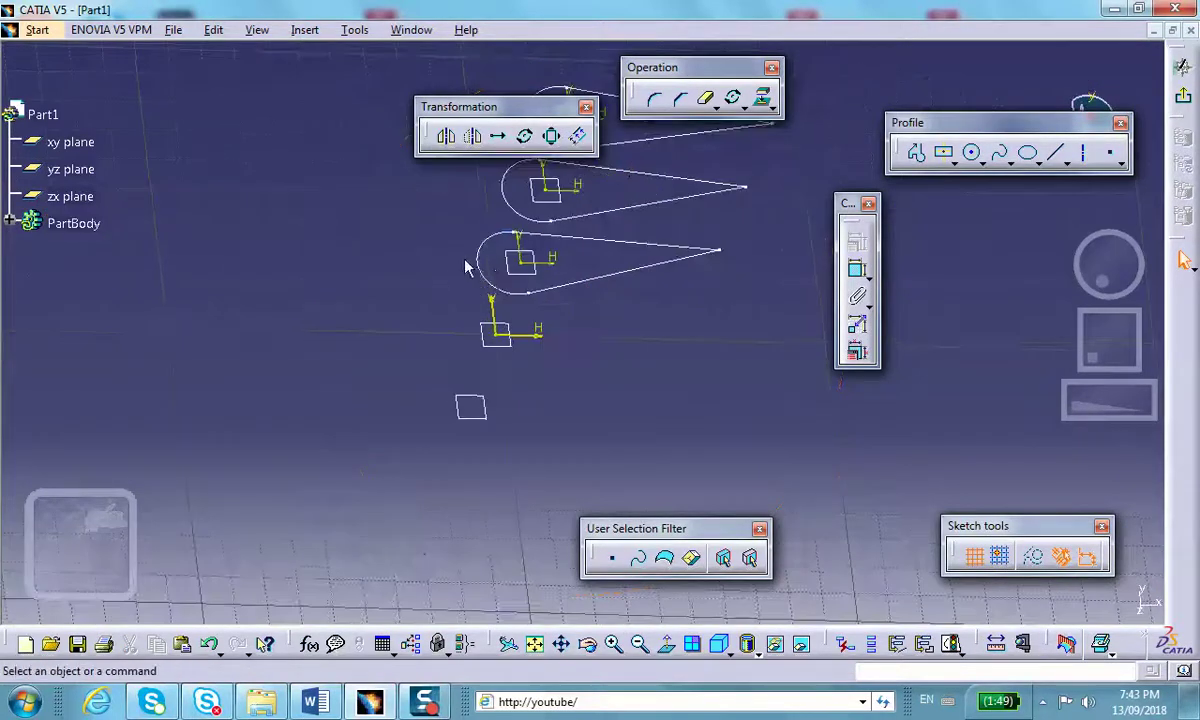
- Project the previous teardrop's arc and two straight edges into the new sketch and isolate them
click(482, 262)
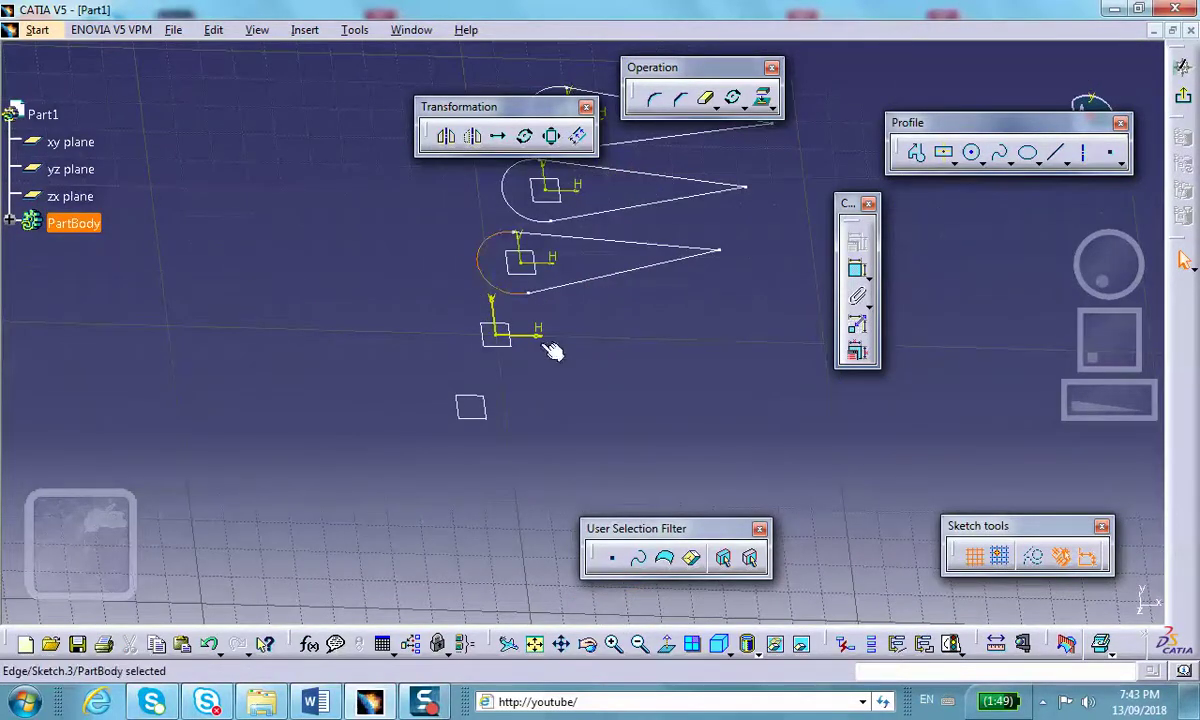
ctrl+click(634, 277)
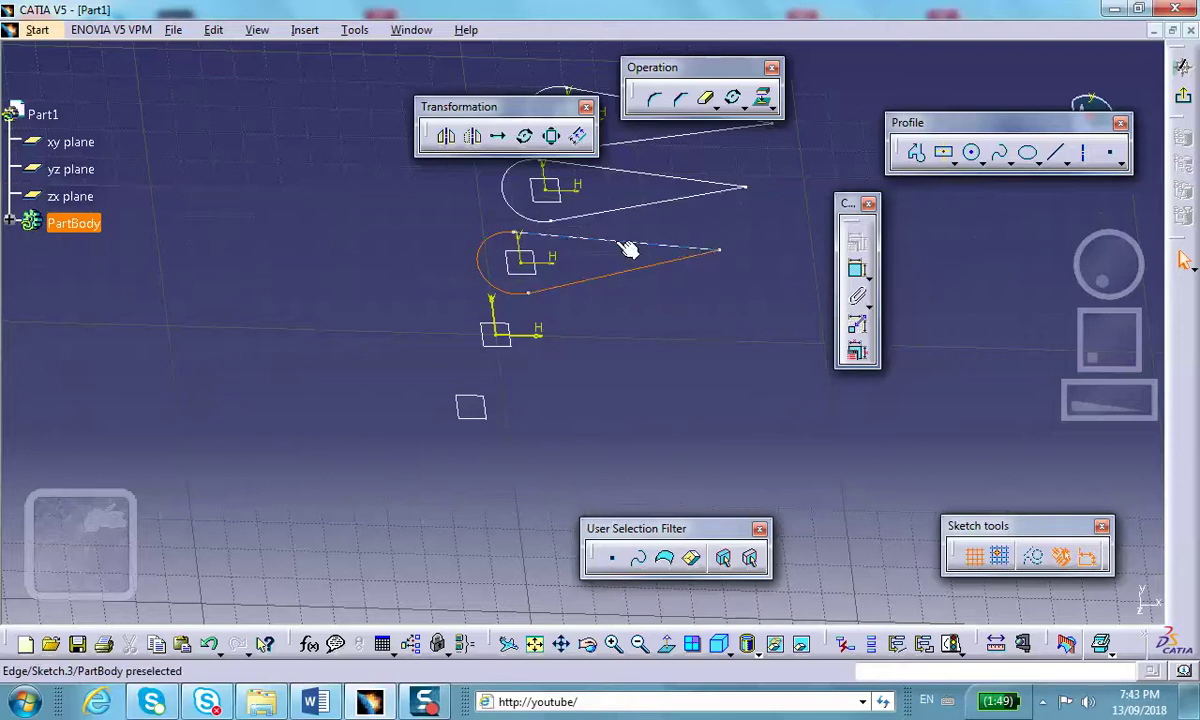
ctrl+click(588, 238)
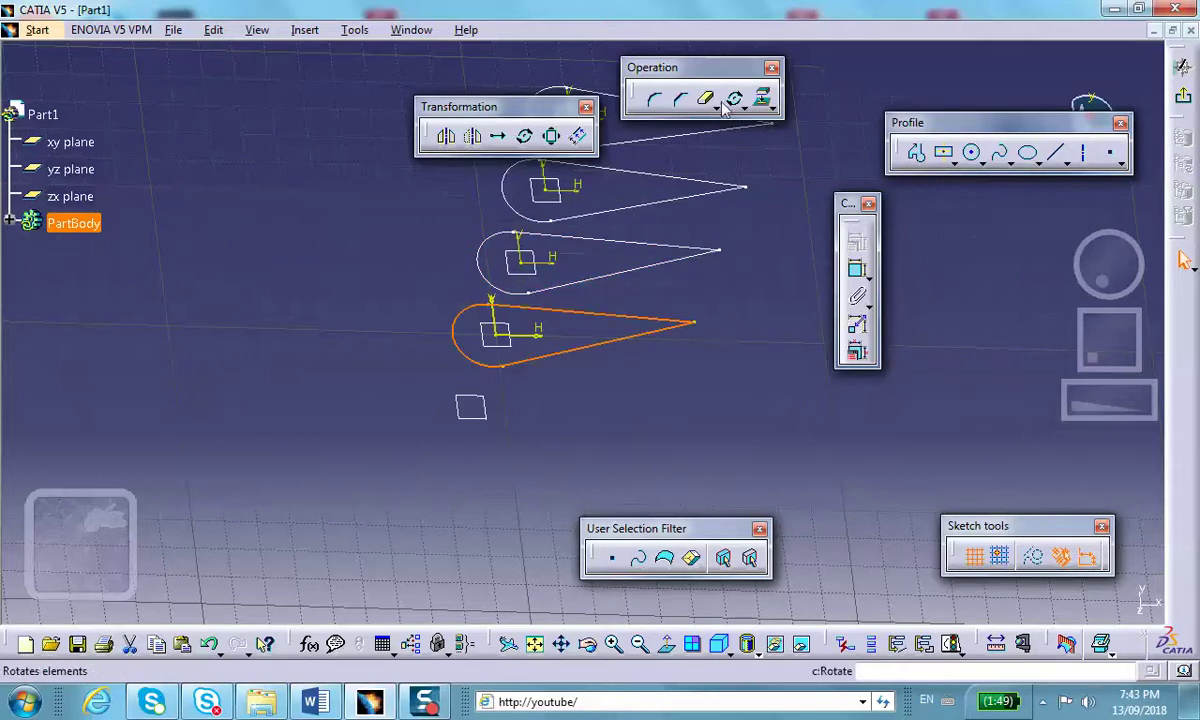
right_click(605, 350)
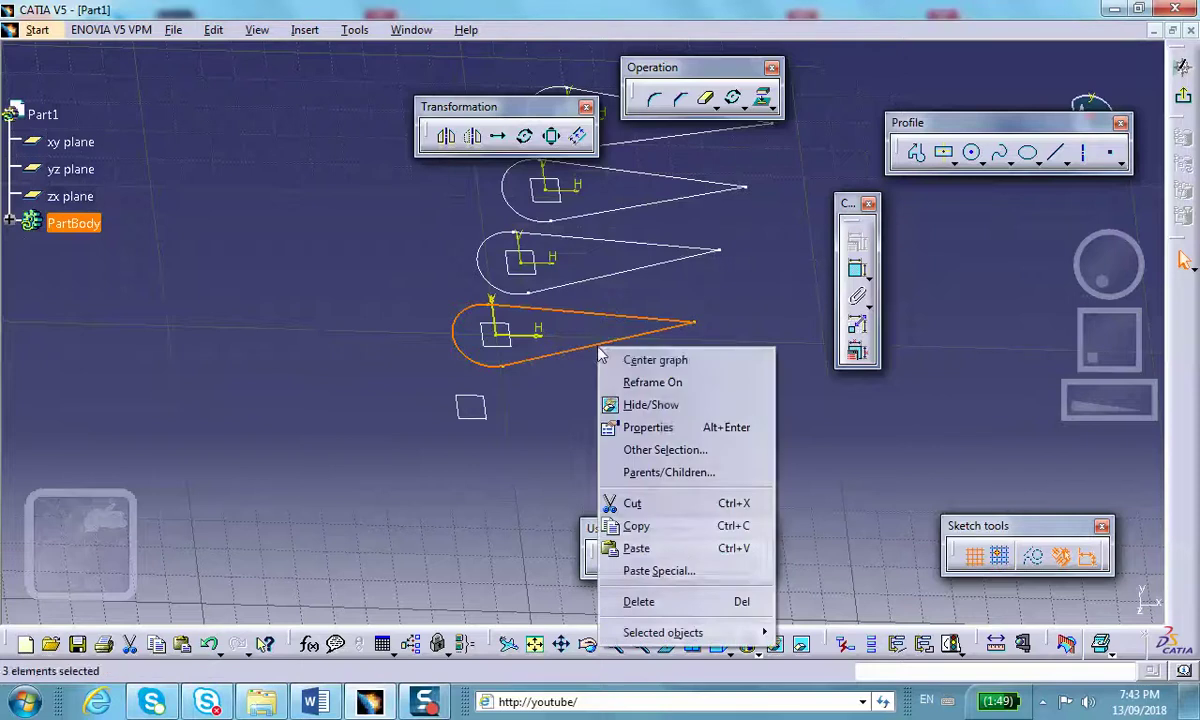
mouse_move(706, 632)
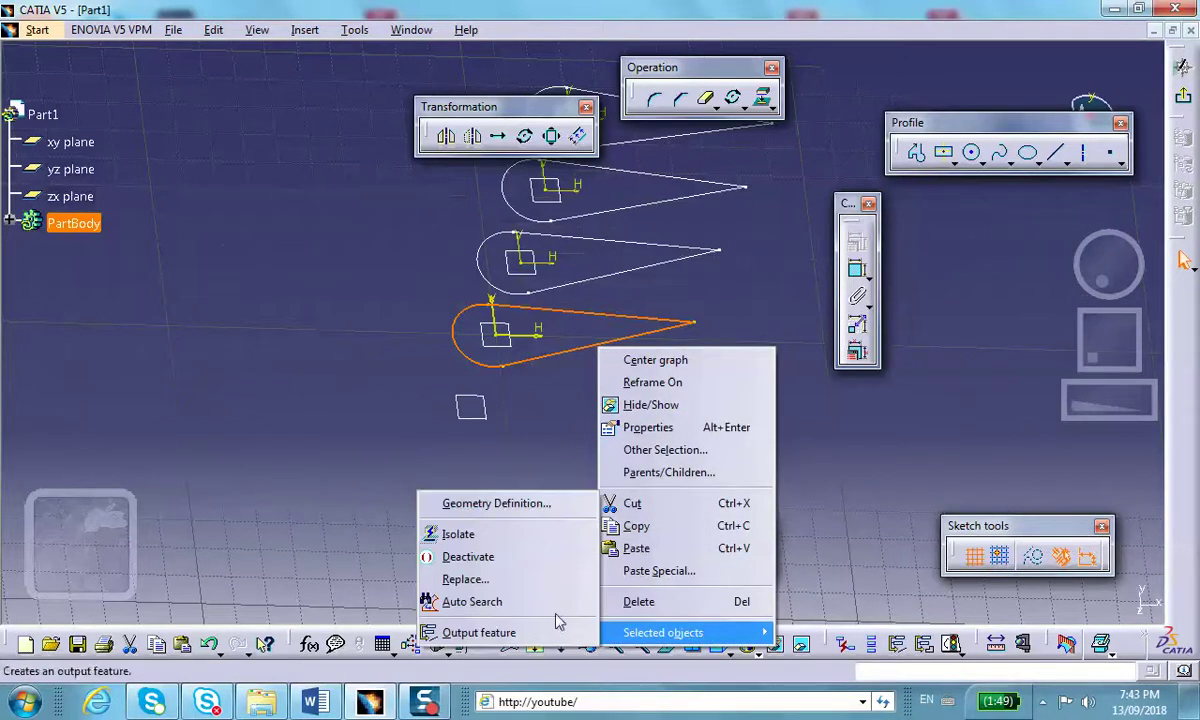
click(492, 536)
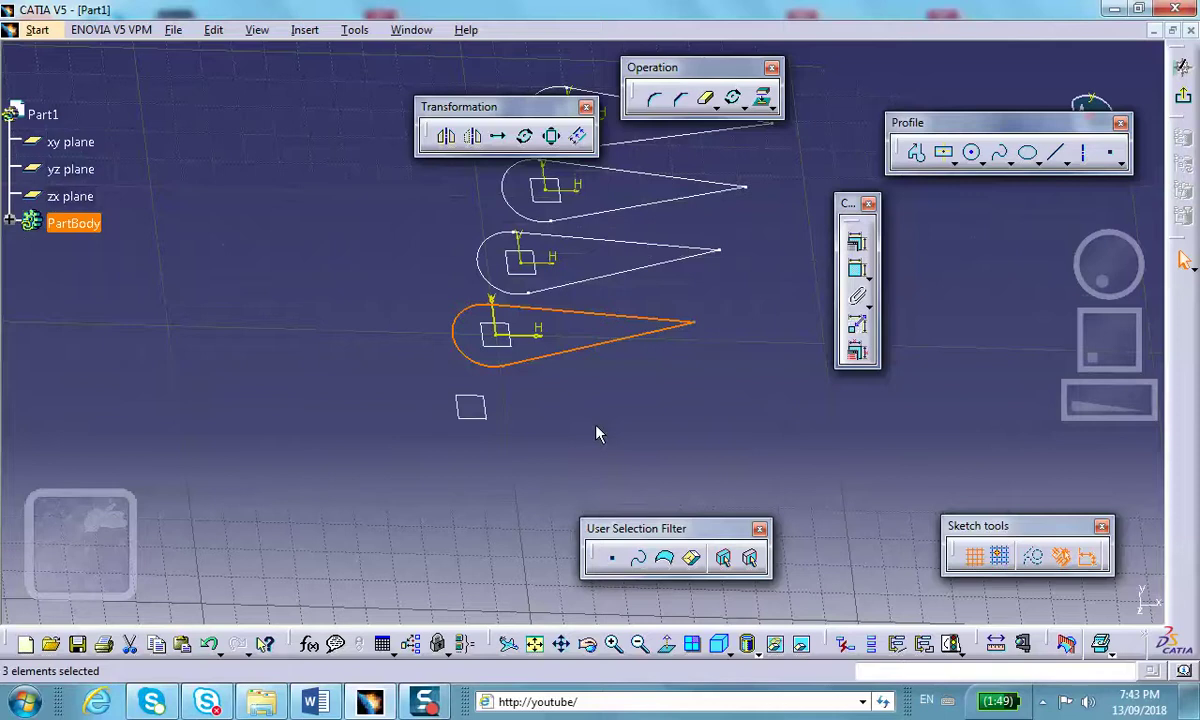
- Rotate the fourth teardrop profile 3° about its origin and exit the sketch
click(526, 137)
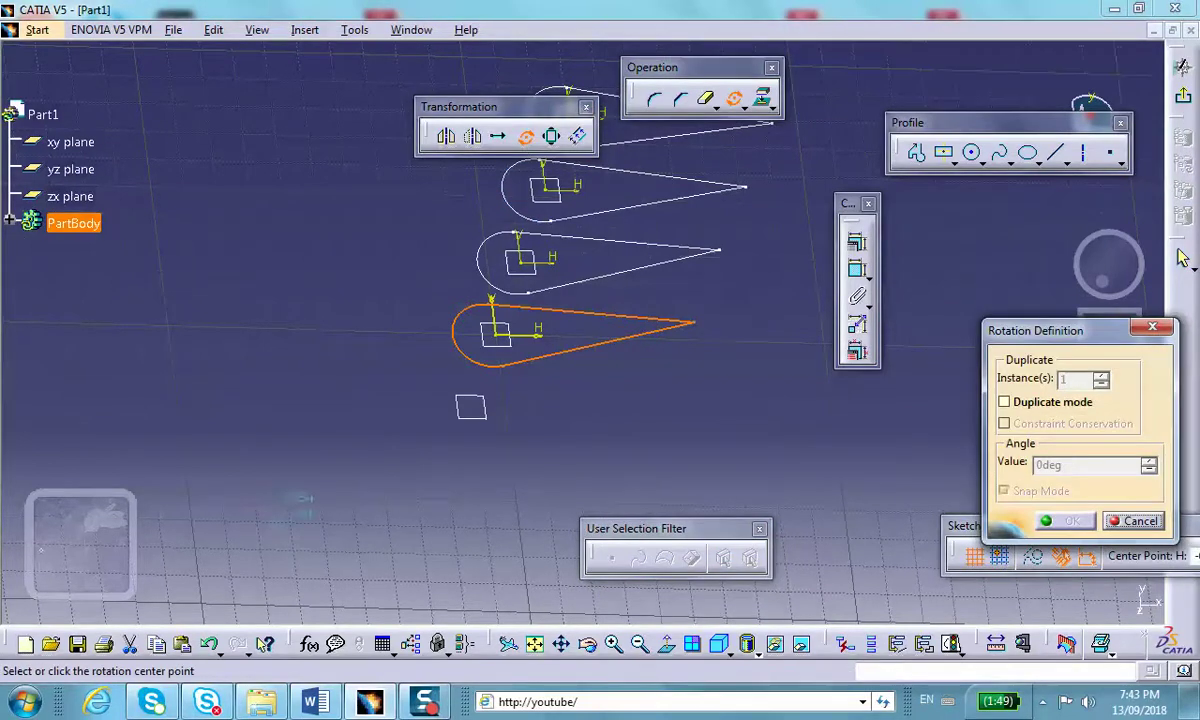
click(495, 334)
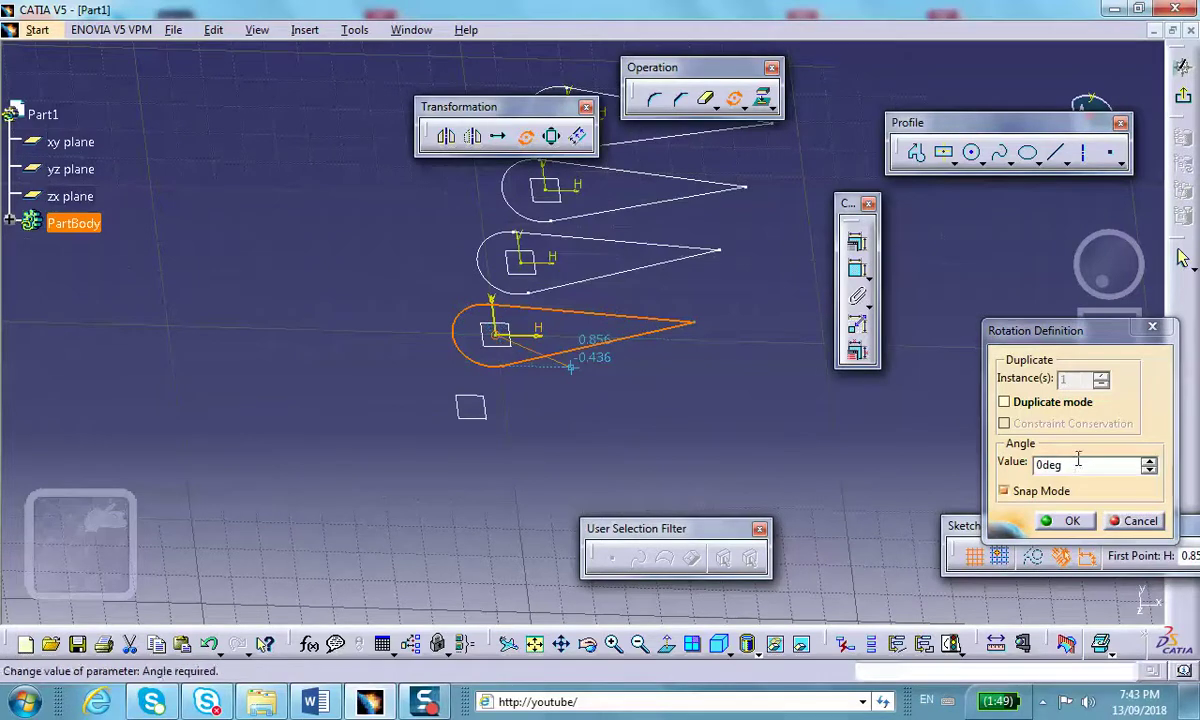
text(10)
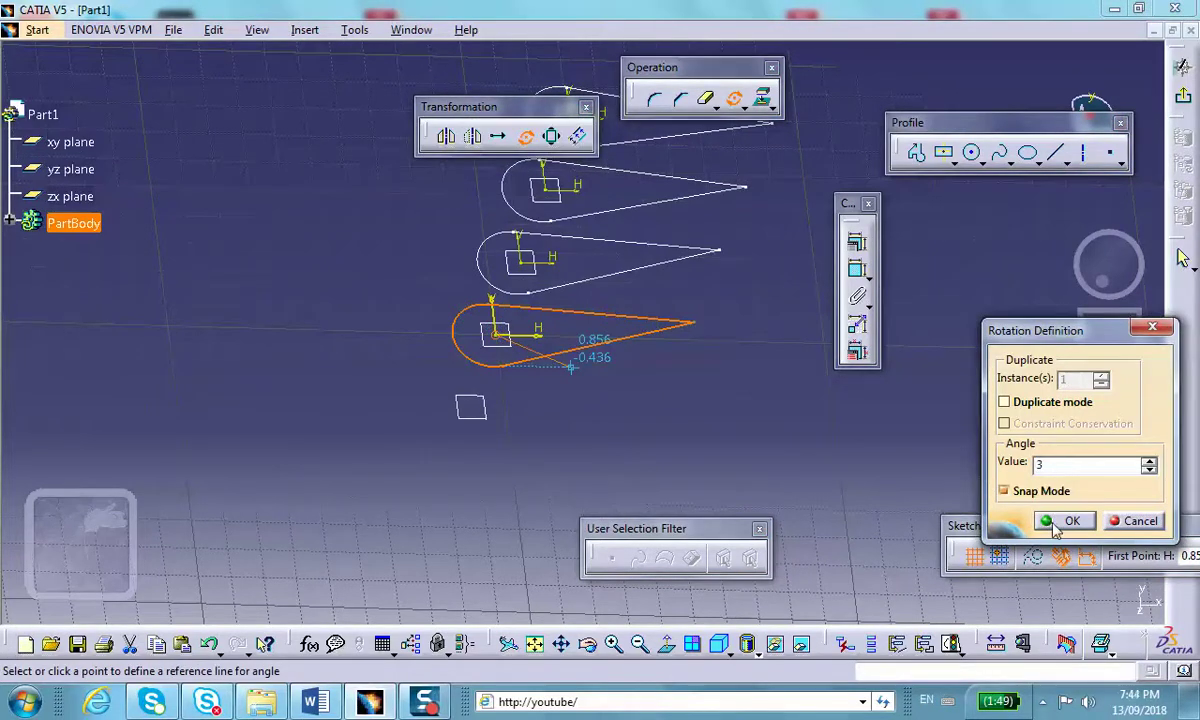
click(1063, 520)
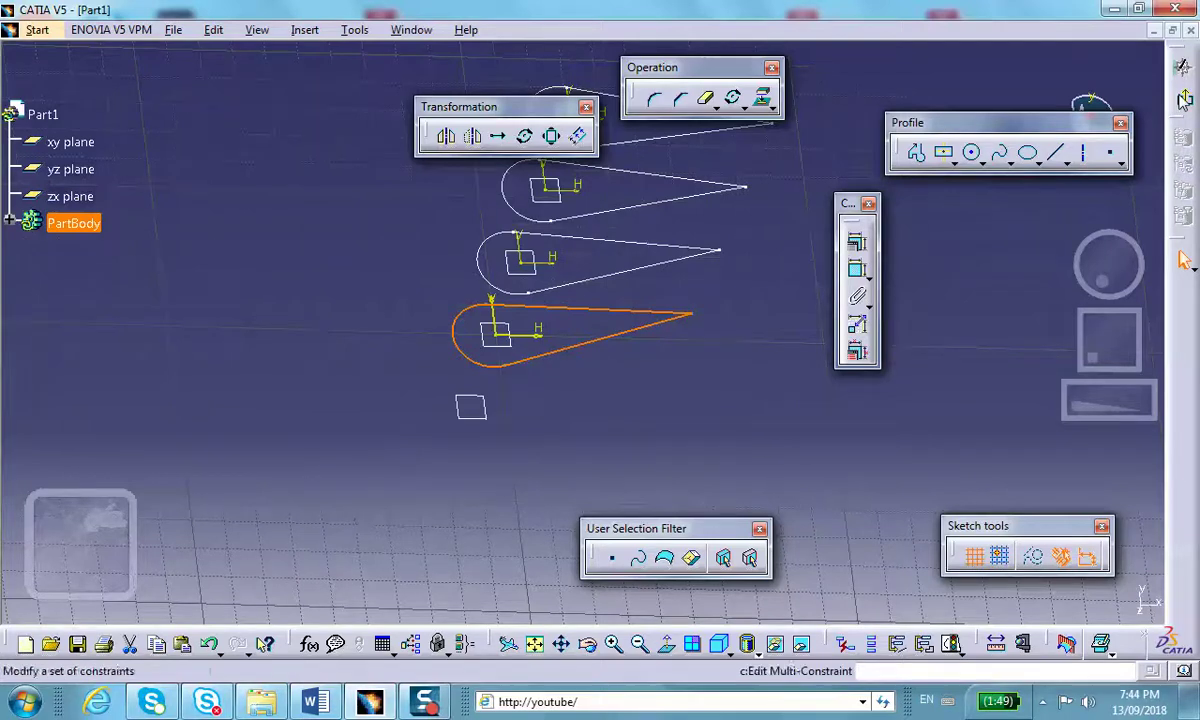
click(1183, 66)
- Start a new sketch on Plane.4
middle_drag(426, 426, 376, 322)
click(617, 187)
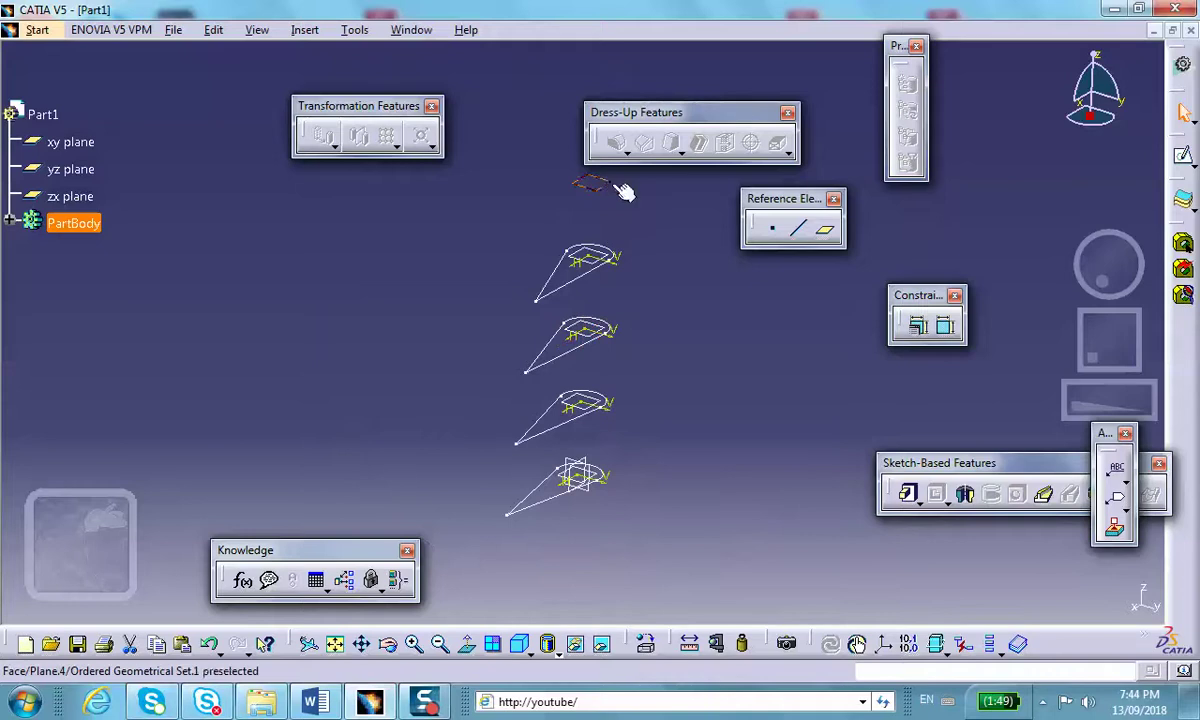
click(1183, 155)
- Project the fourth teardrop's arc and edges into the sketch and isolate them
mouse_move(710, 404)
middle_down()
mouse_move(437, 378)
mouse_move(729, 198)
mouse_move(651, 346)
middle_up()
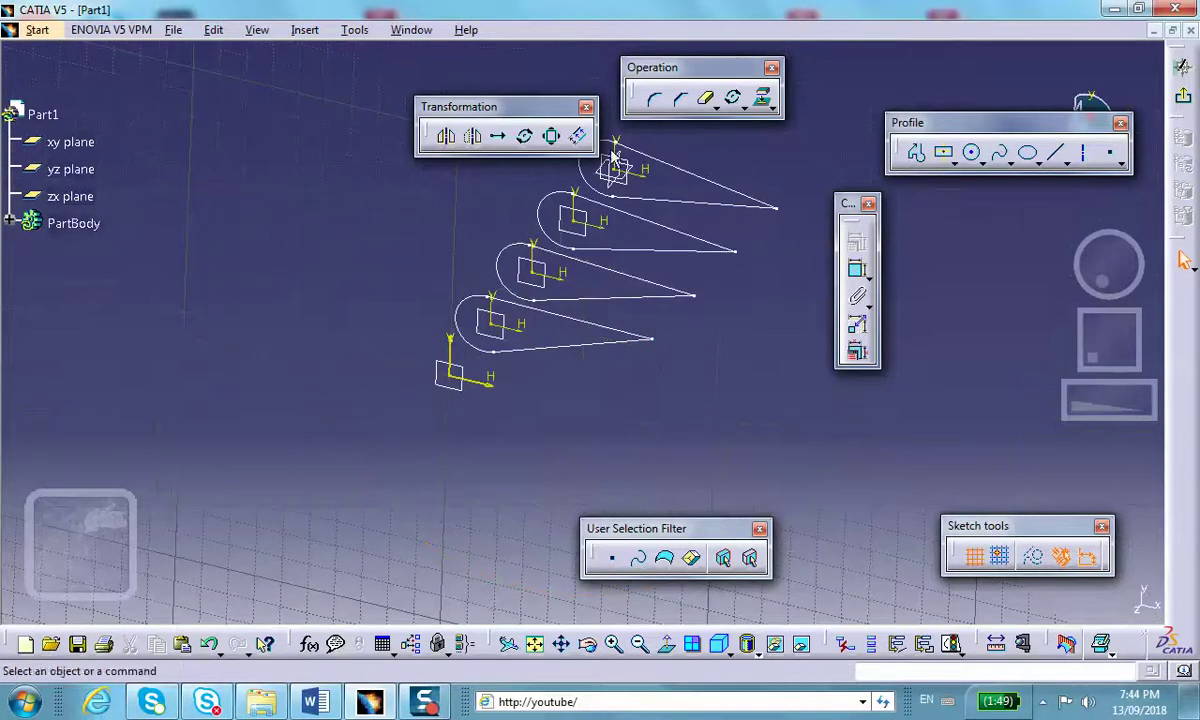
click(463, 328)
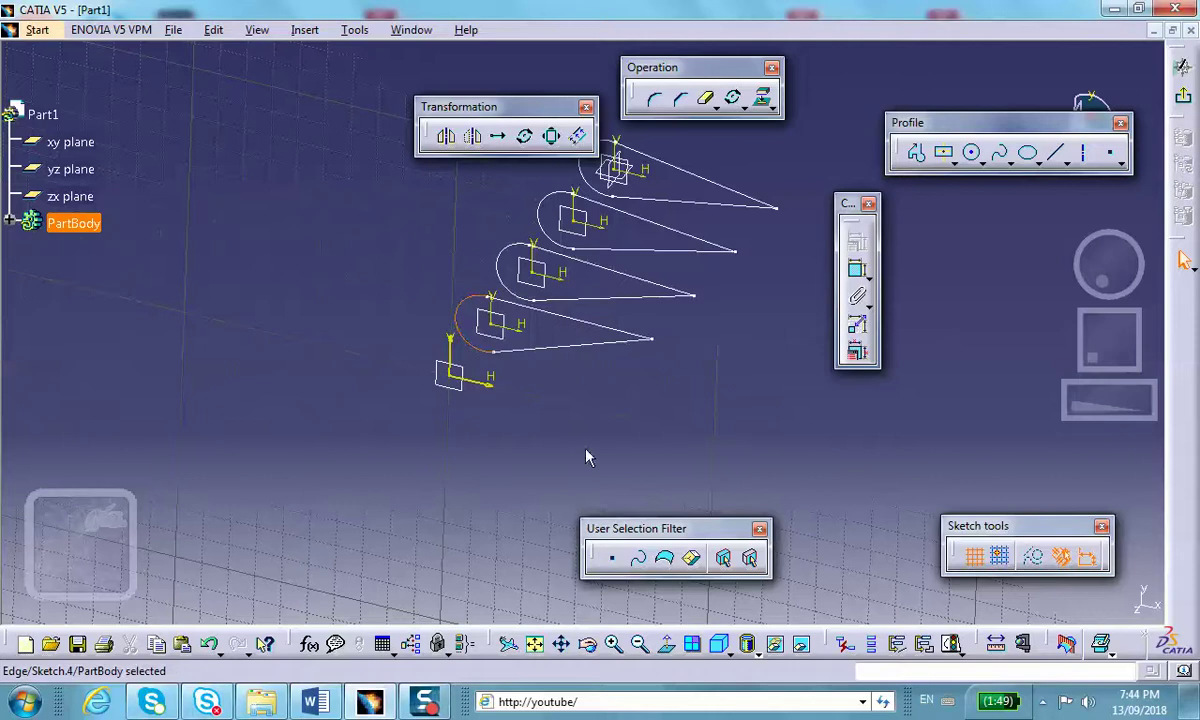
ctrl+click(643, 340)
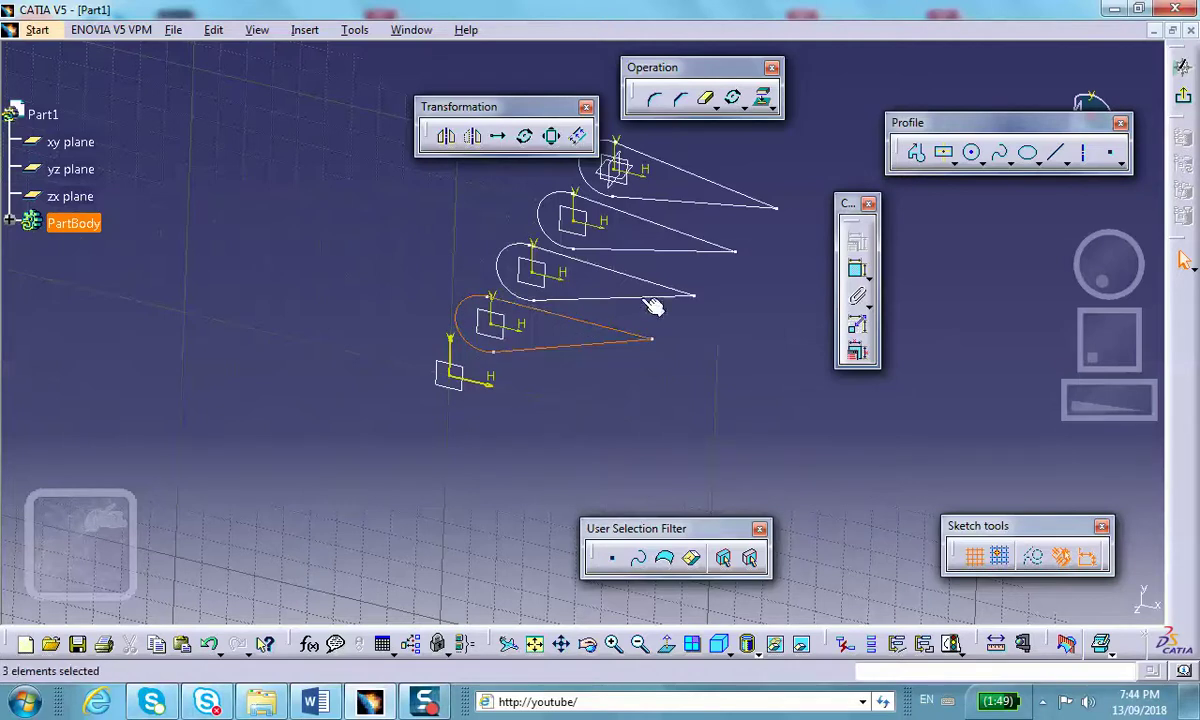
click(765, 97)
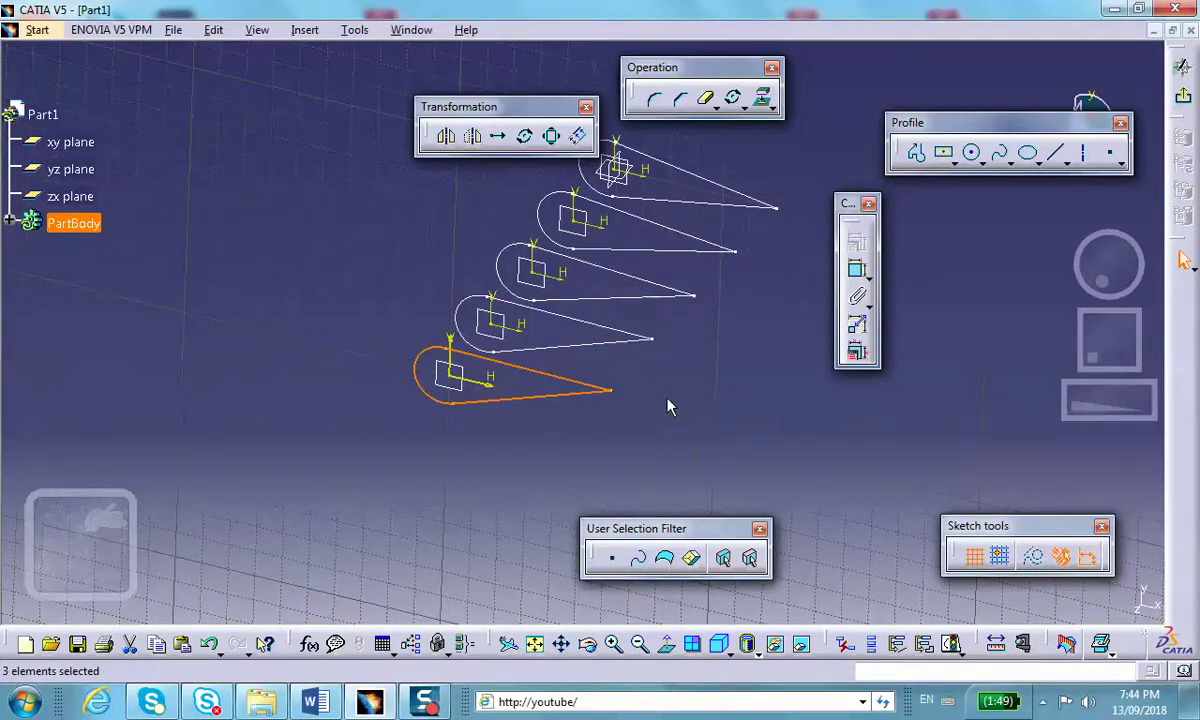
right_click(530, 403)
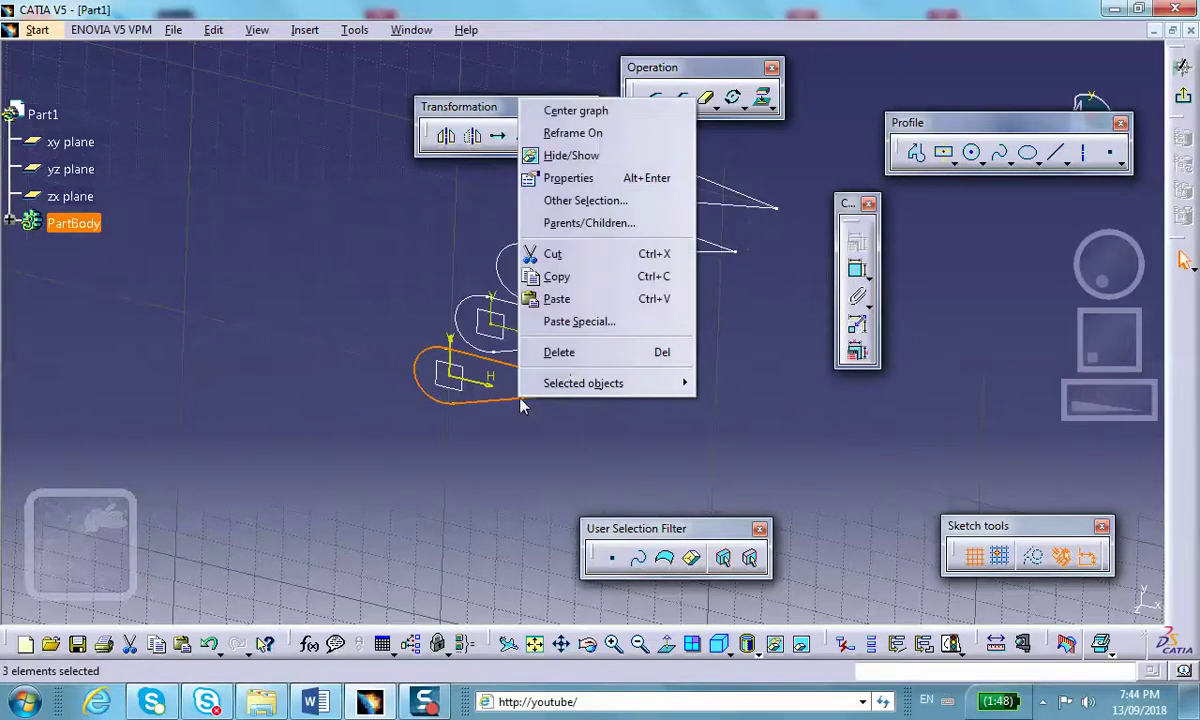
mouse_move(576, 383)
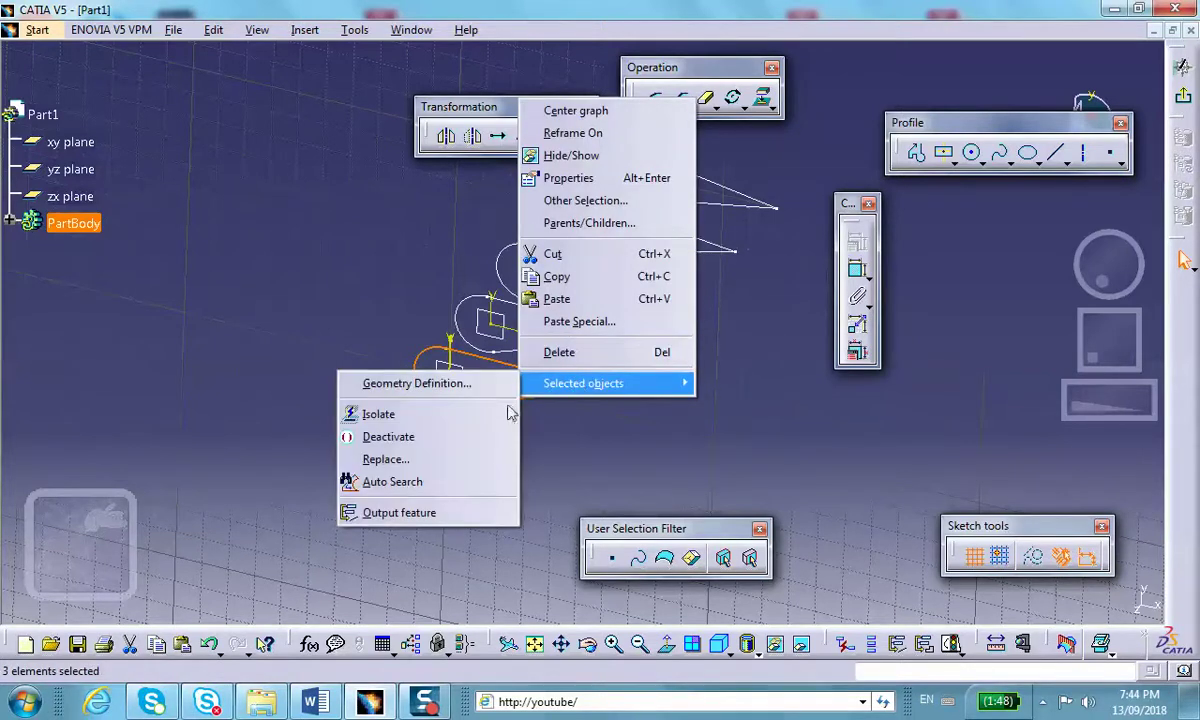
click(430, 414)
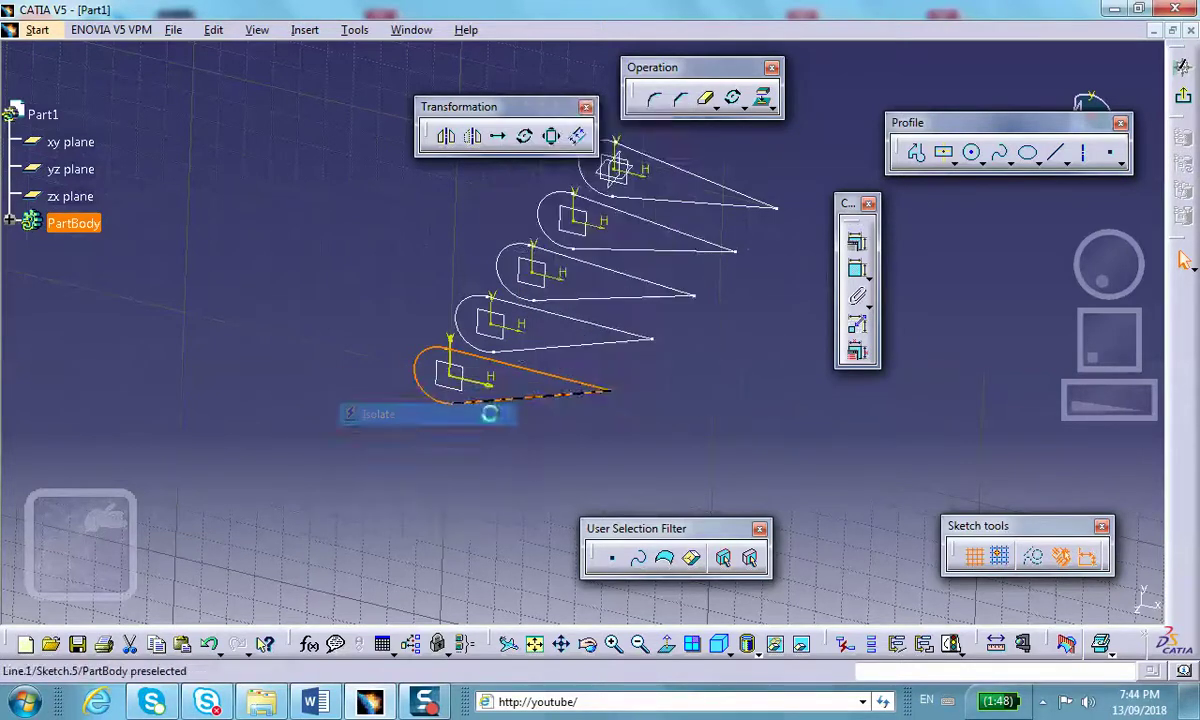
- Rotate the fifth teardrop profile 3° about its origin
click(524, 136)
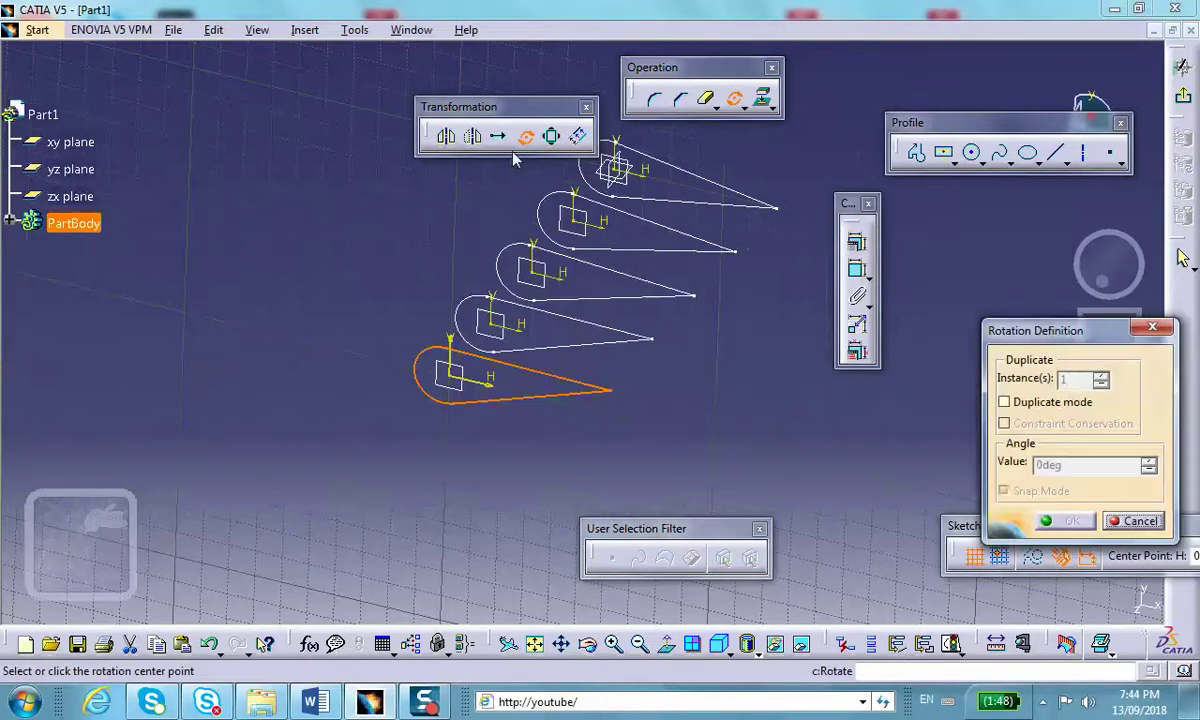
click(455, 377)
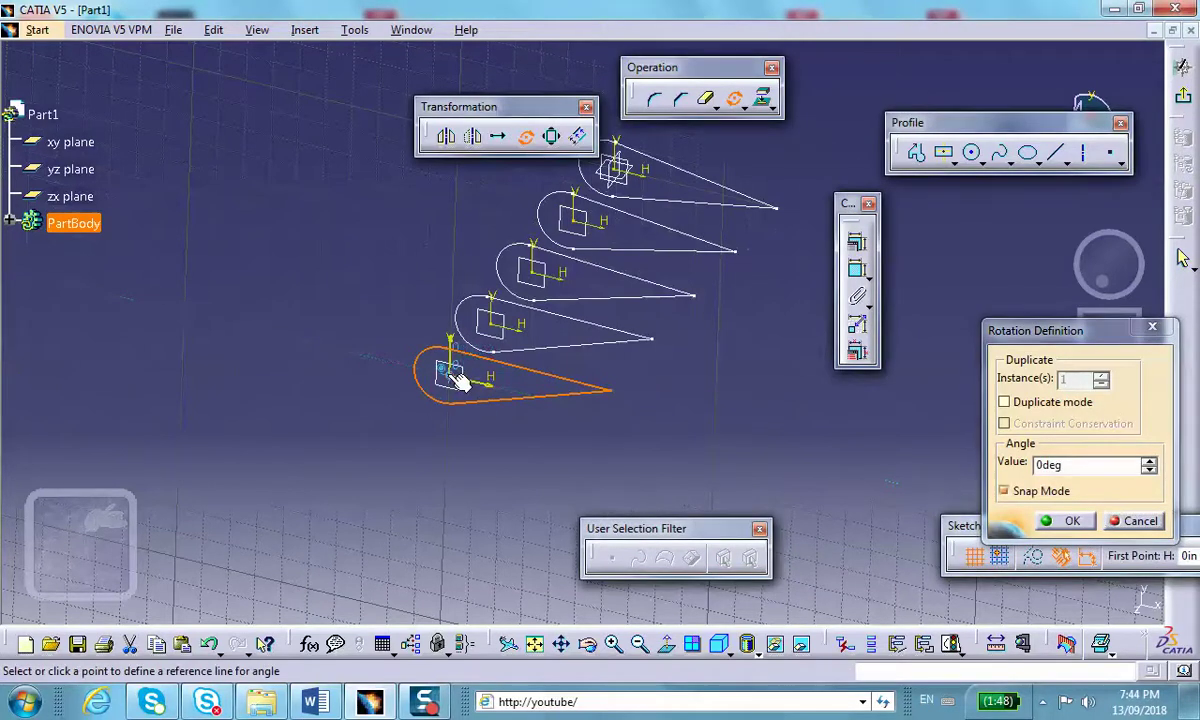
double_click(1070, 473)
text(3)
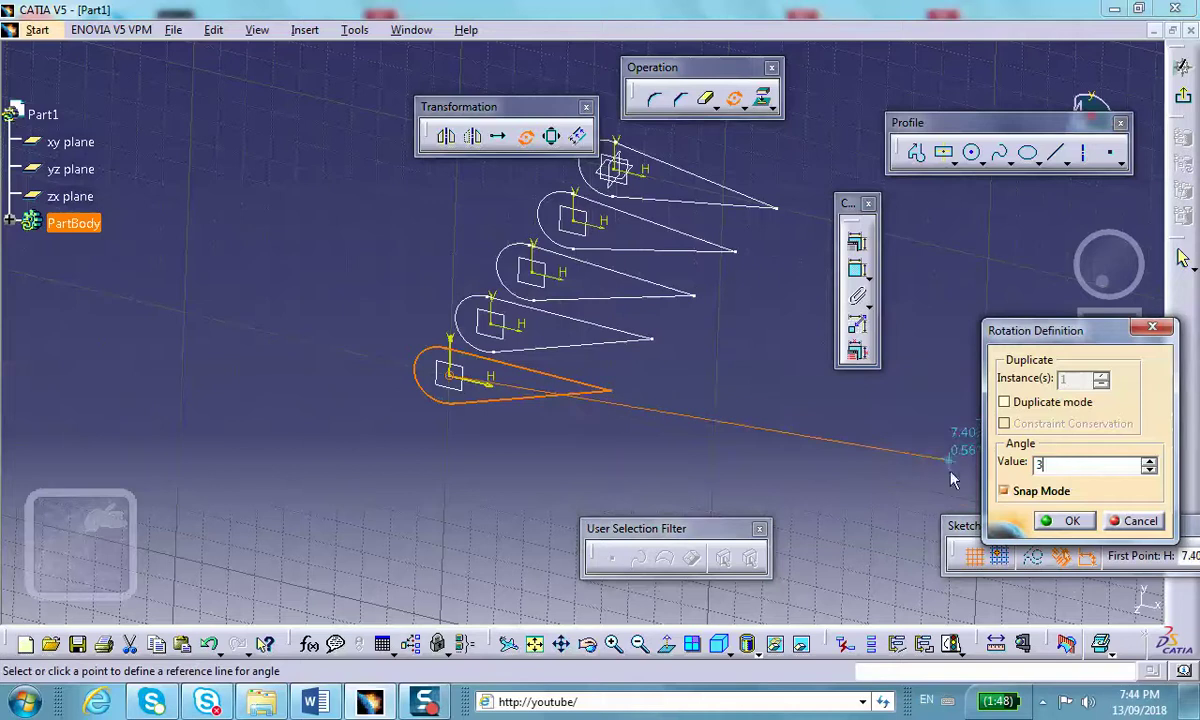
click(1062, 521)
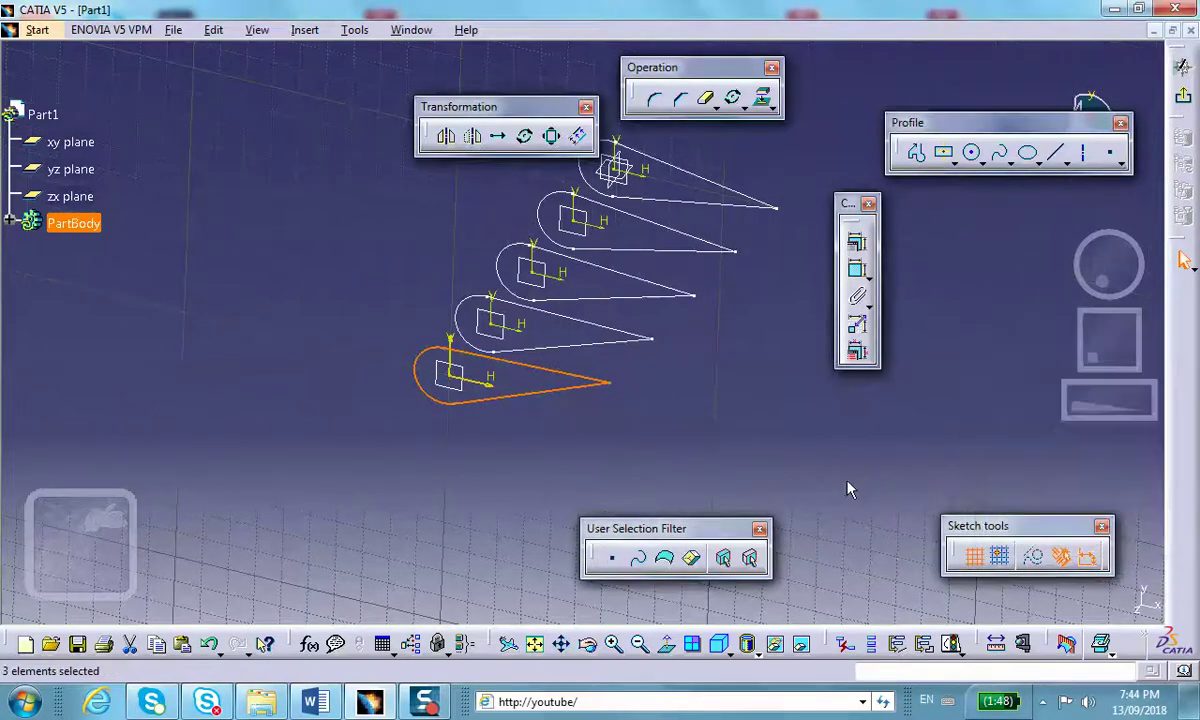
- Exit Sketch.5, orbit to view all five profiles, and expand the Sketch-Based Features toolbar
click(1187, 112)
mouse_move(660, 380)
middle_down()
mouse_move(606, 311)
mouse_move(536, 445)
middle_up()
click(536, 445)
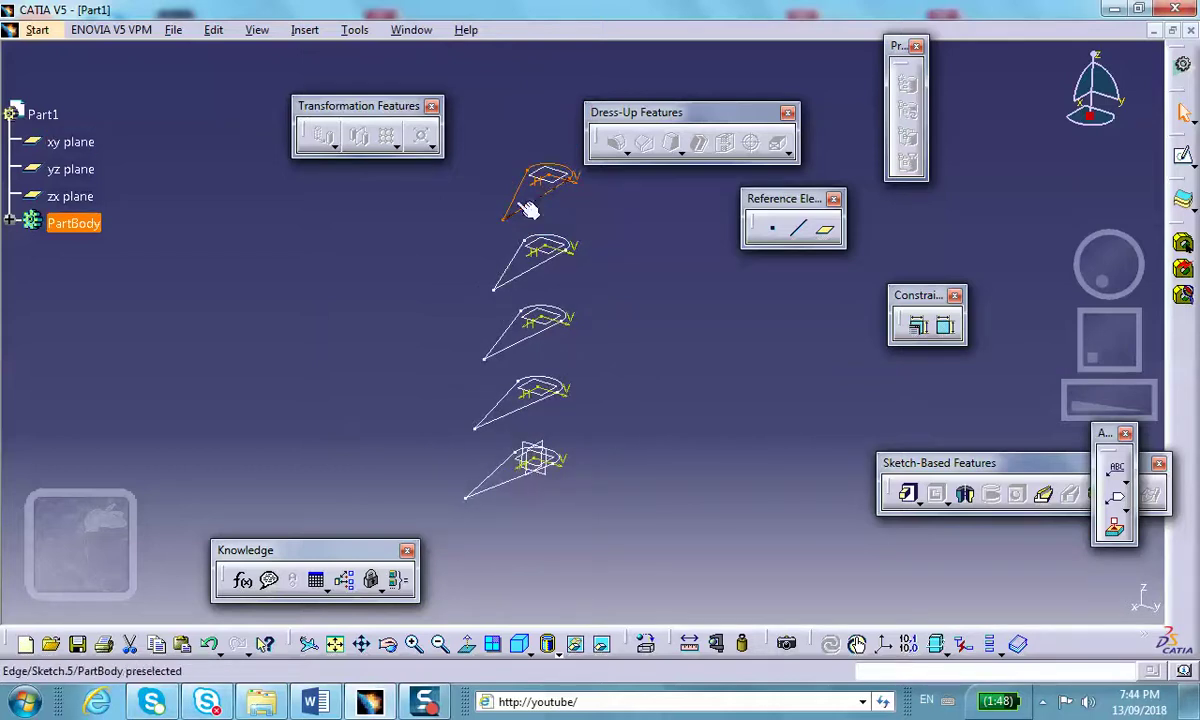
click(670, 358)
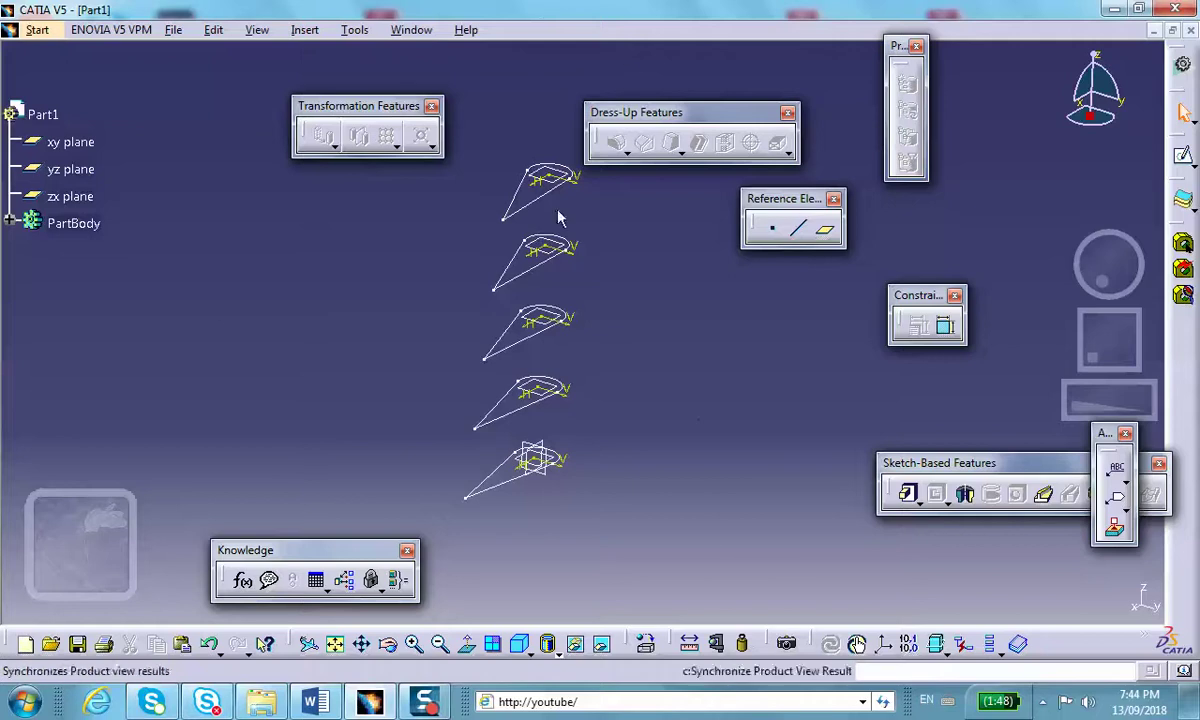
drag(982, 462, 895, 411)
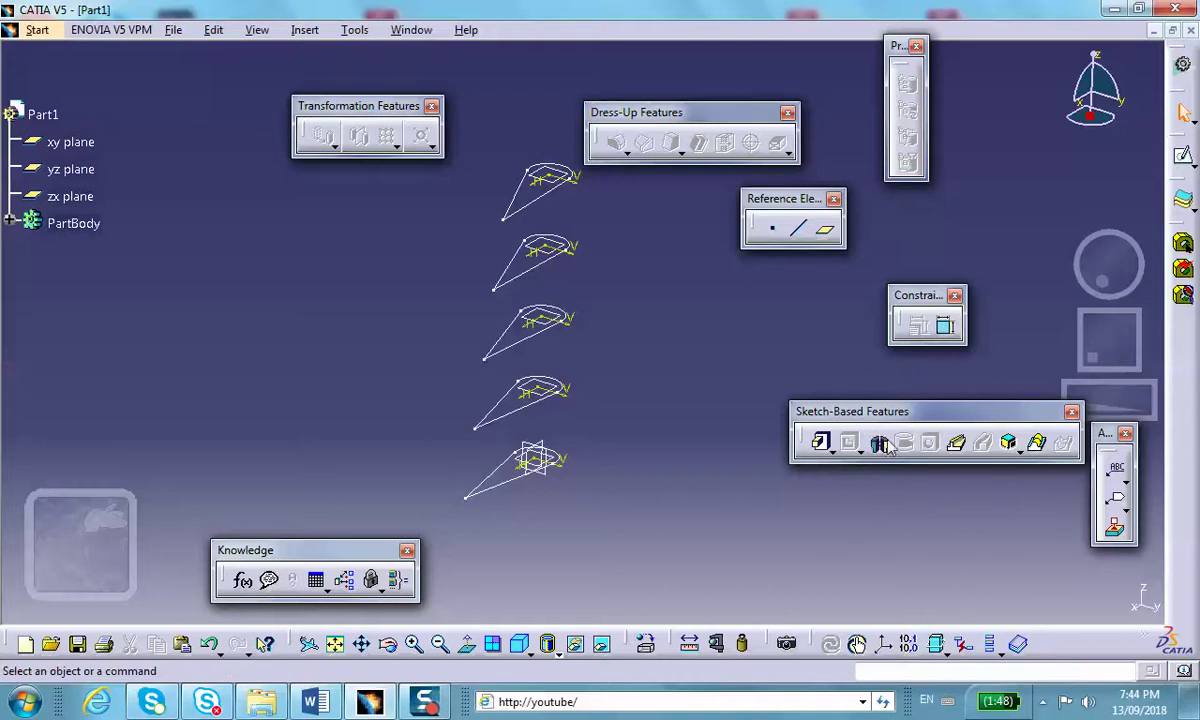
- Start a multi-sections solid and pick Sketch.1 through Sketch.5 as sections in order
click(1038, 445)
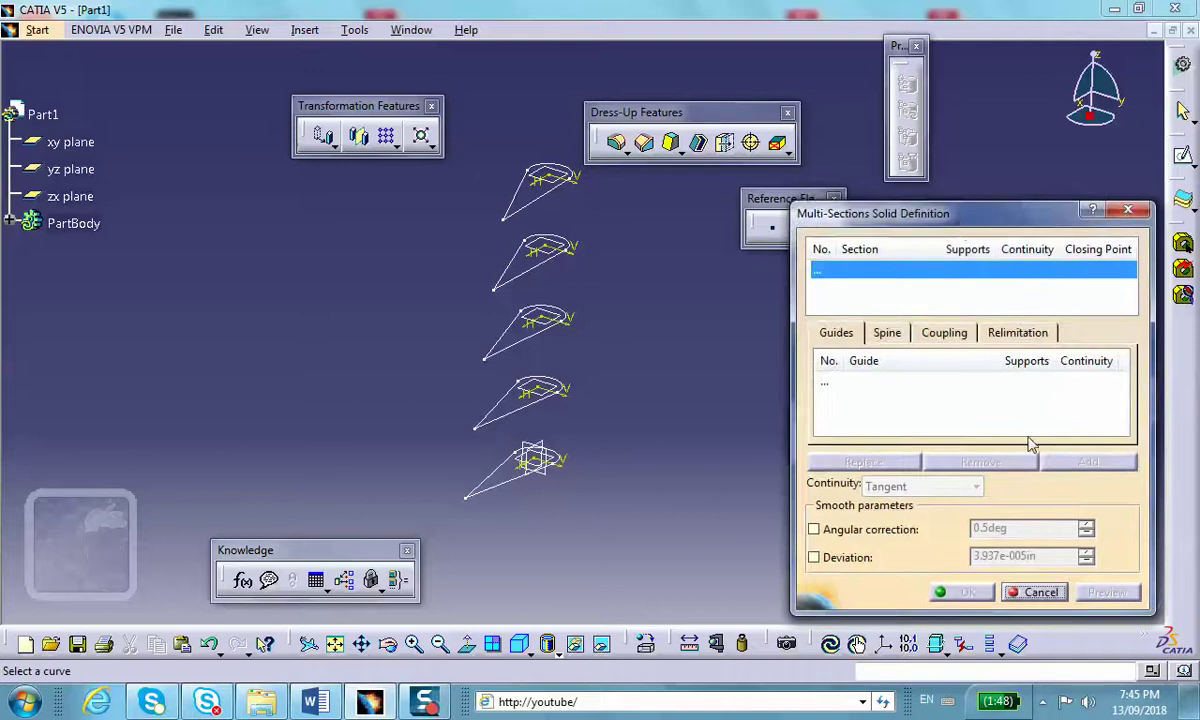
drag(958, 223, 918, 178)
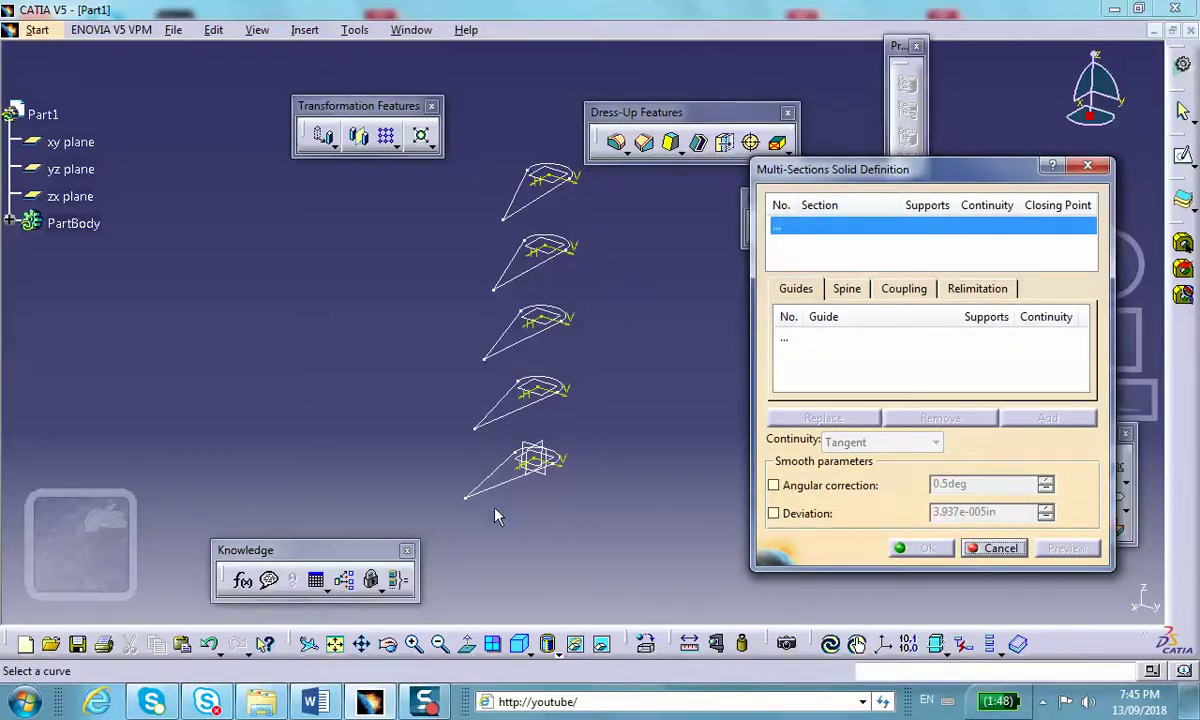
middle_drag(656, 386, 640, 407)
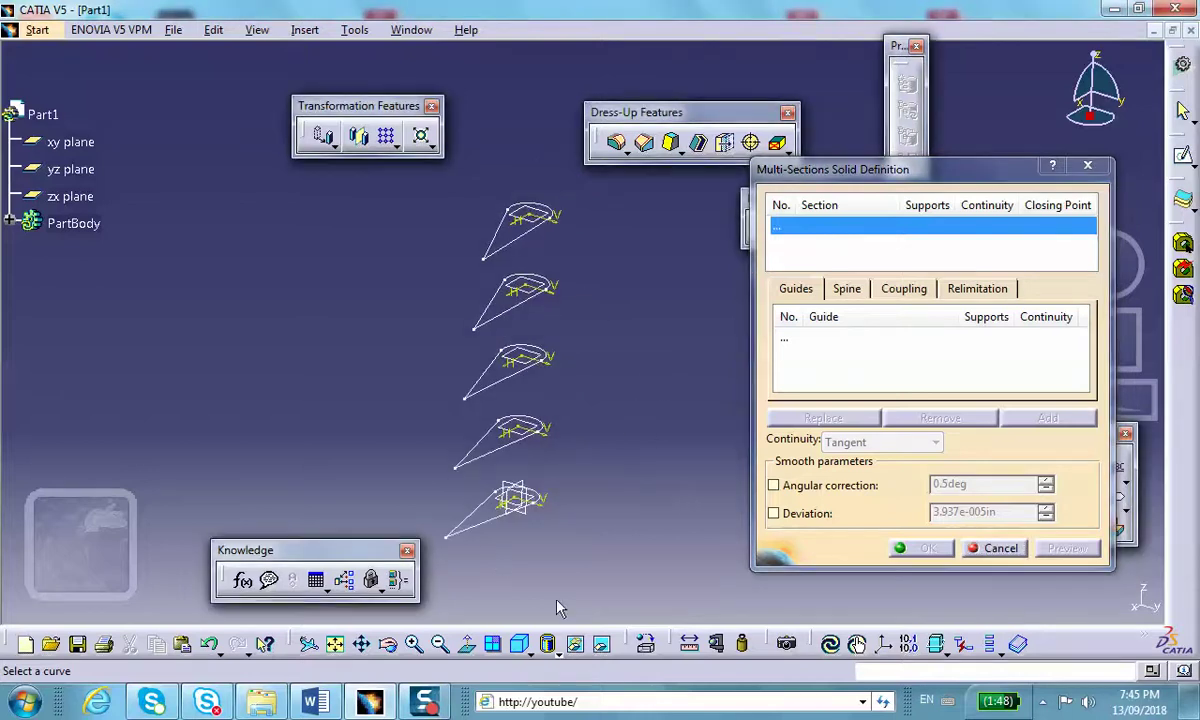
click(488, 515)
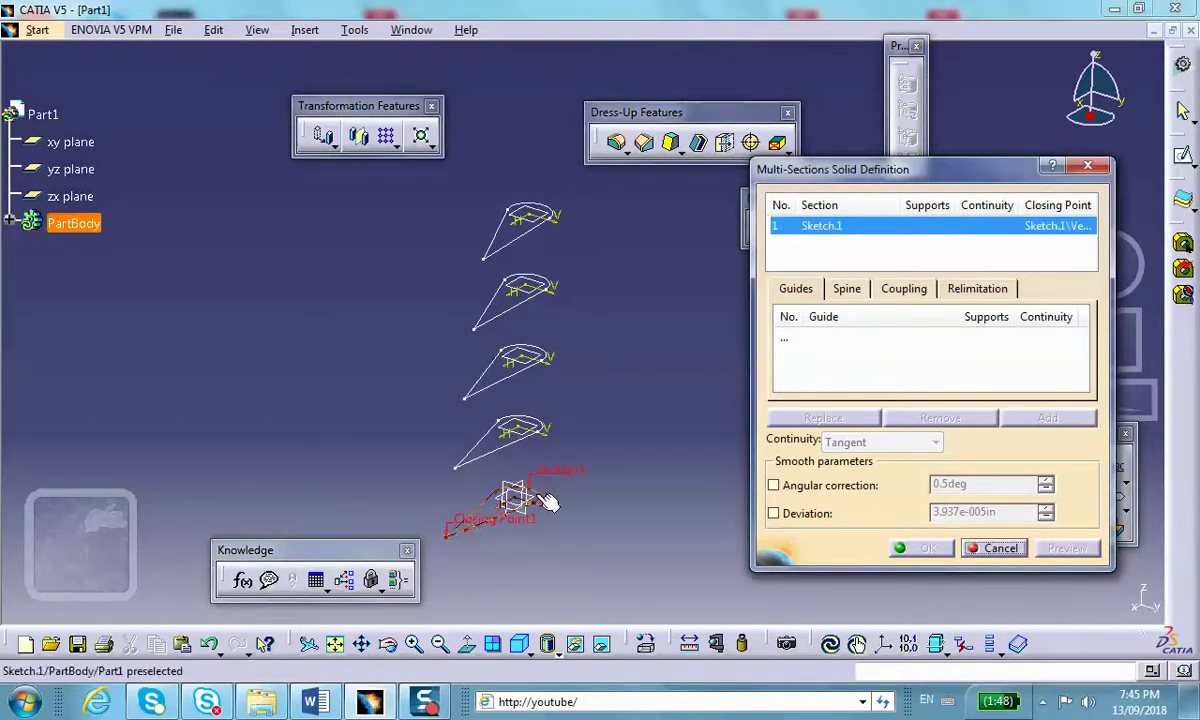
middle_drag(544, 485, 643, 390)
click(563, 413)
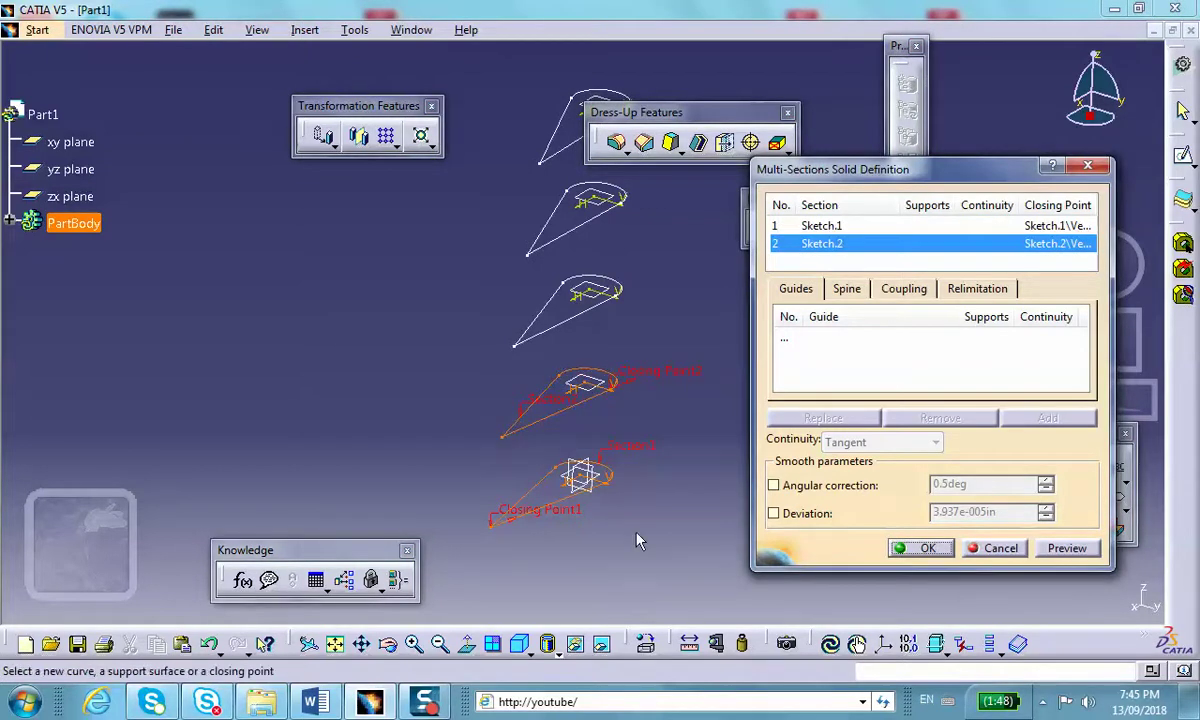
click(586, 325)
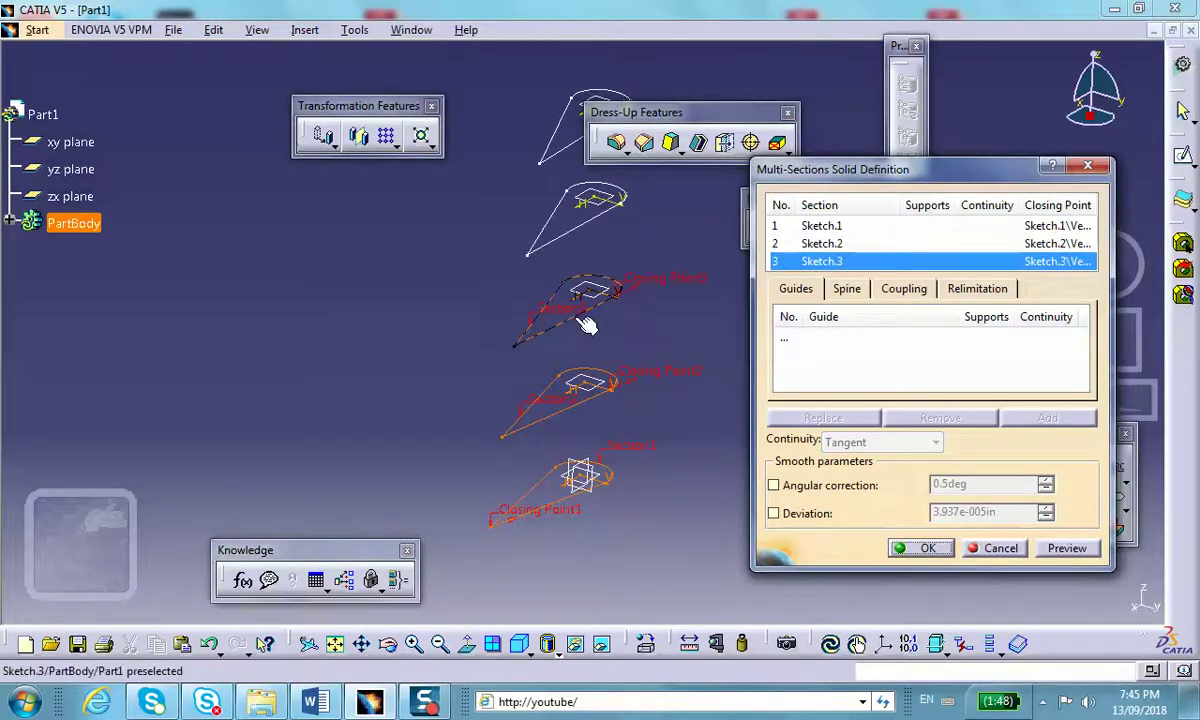
click(594, 236)
click(577, 152)
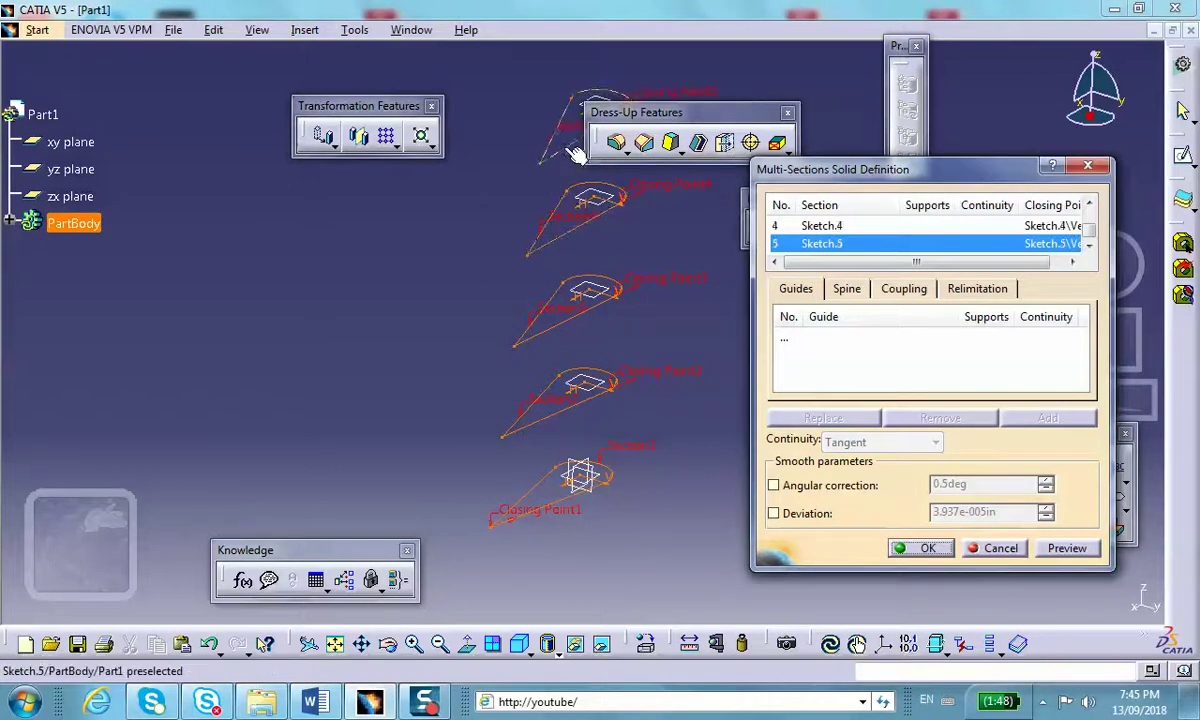
- Confirm the loft and dismiss the resulting cusp update error
mouse_move(620, 280)
middle_down()
mouse_move(601, 451)
mouse_move(605, 410)
mouse_move(570, 354)
middle_up()
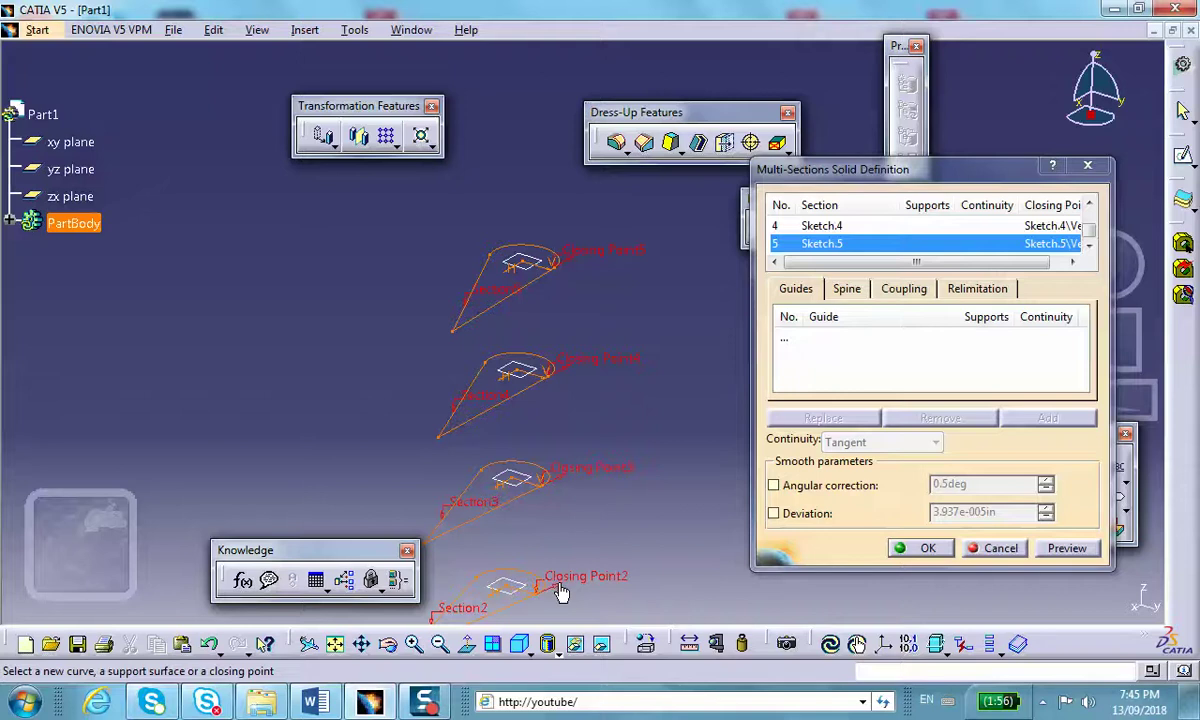
middle_click(518, 556)
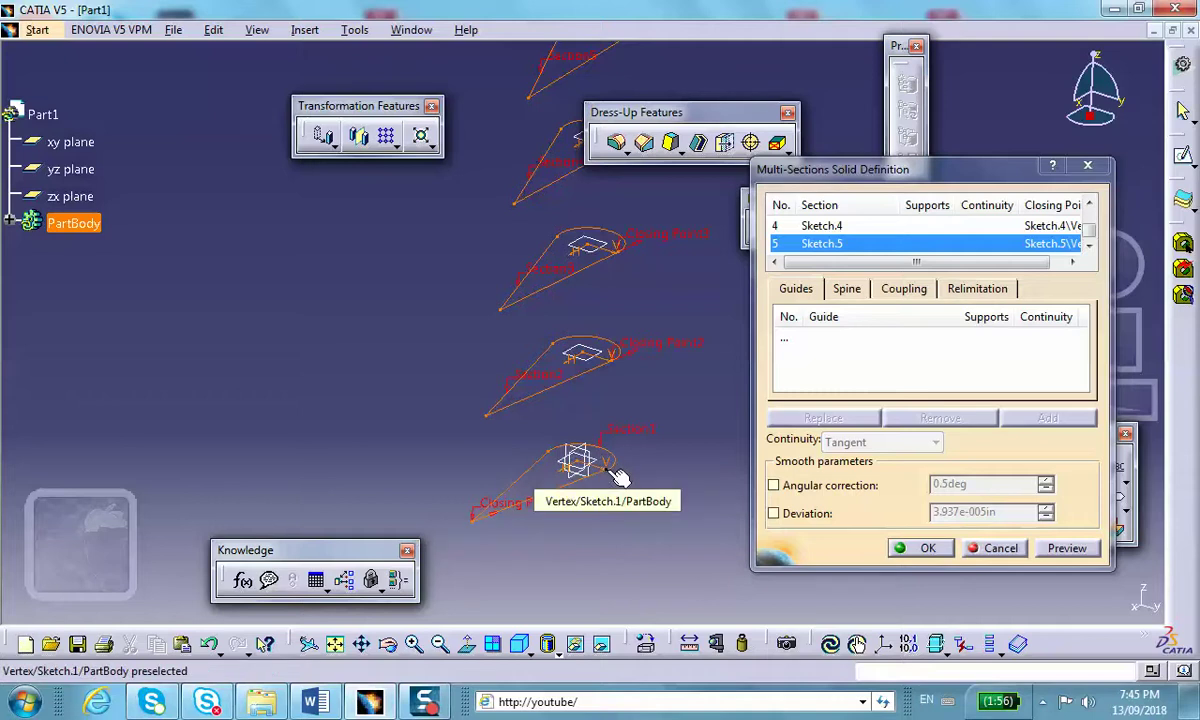
click(928, 548)
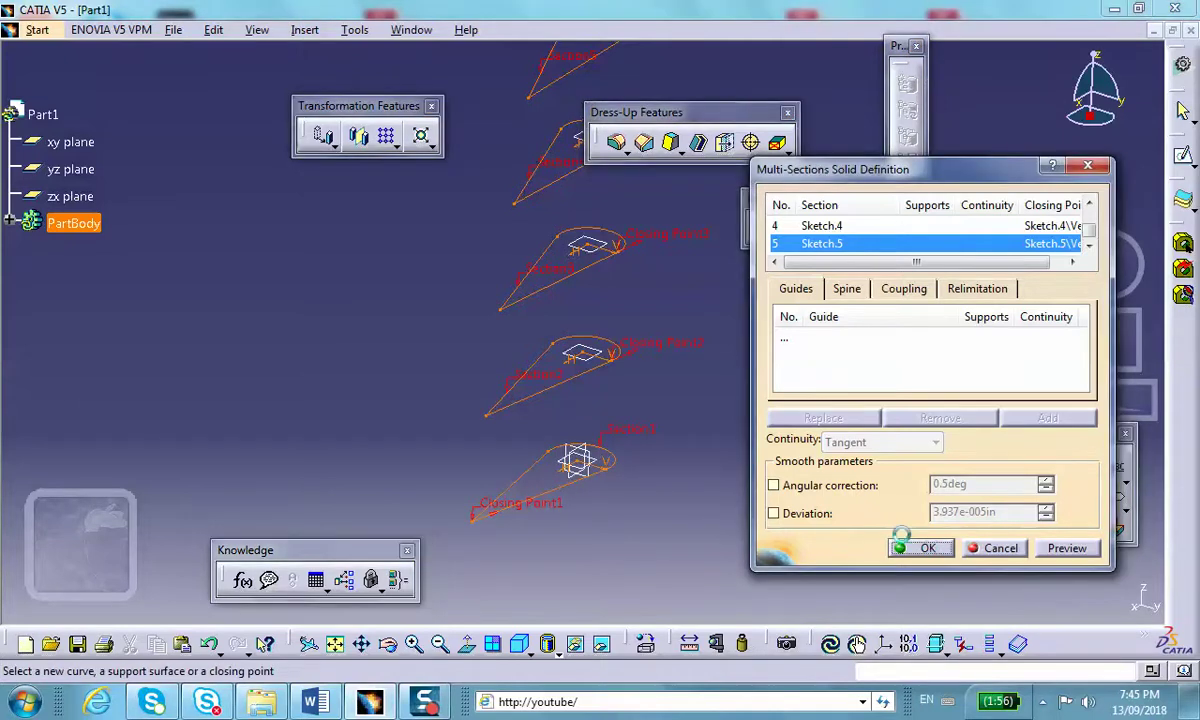
click(729, 405)
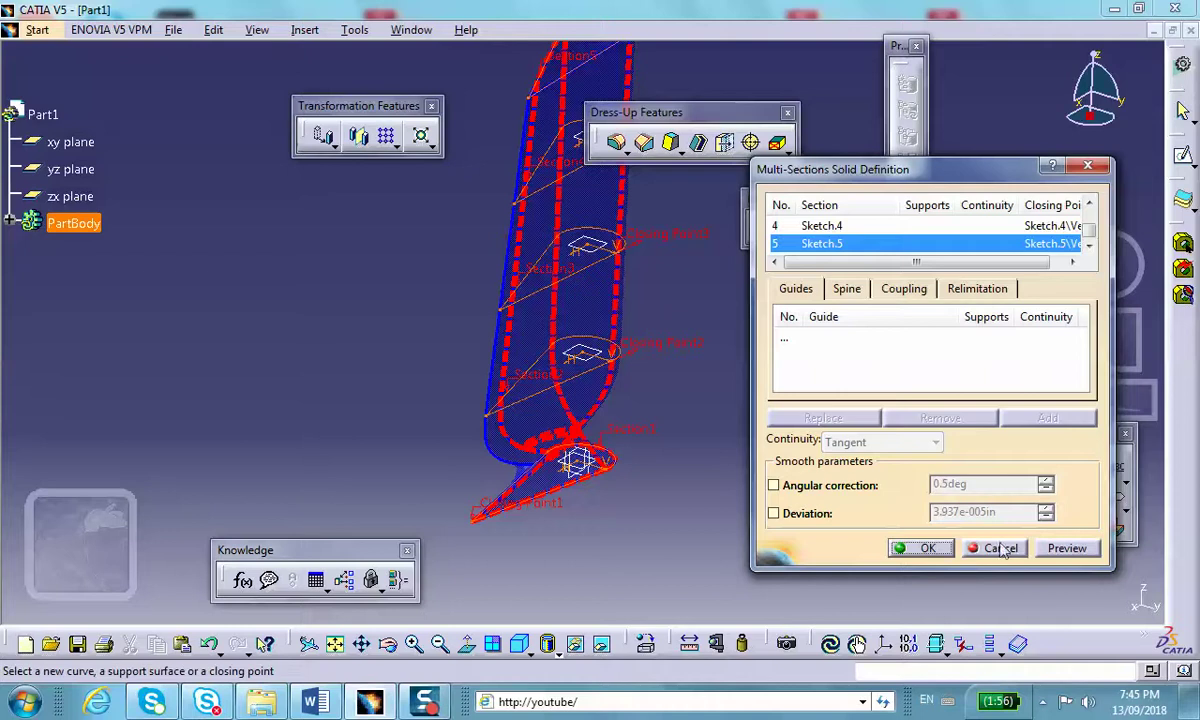
- After the error recurs, replace Closing Point1 with another Sketch.1 vertex and preview the loft
click(928, 549)
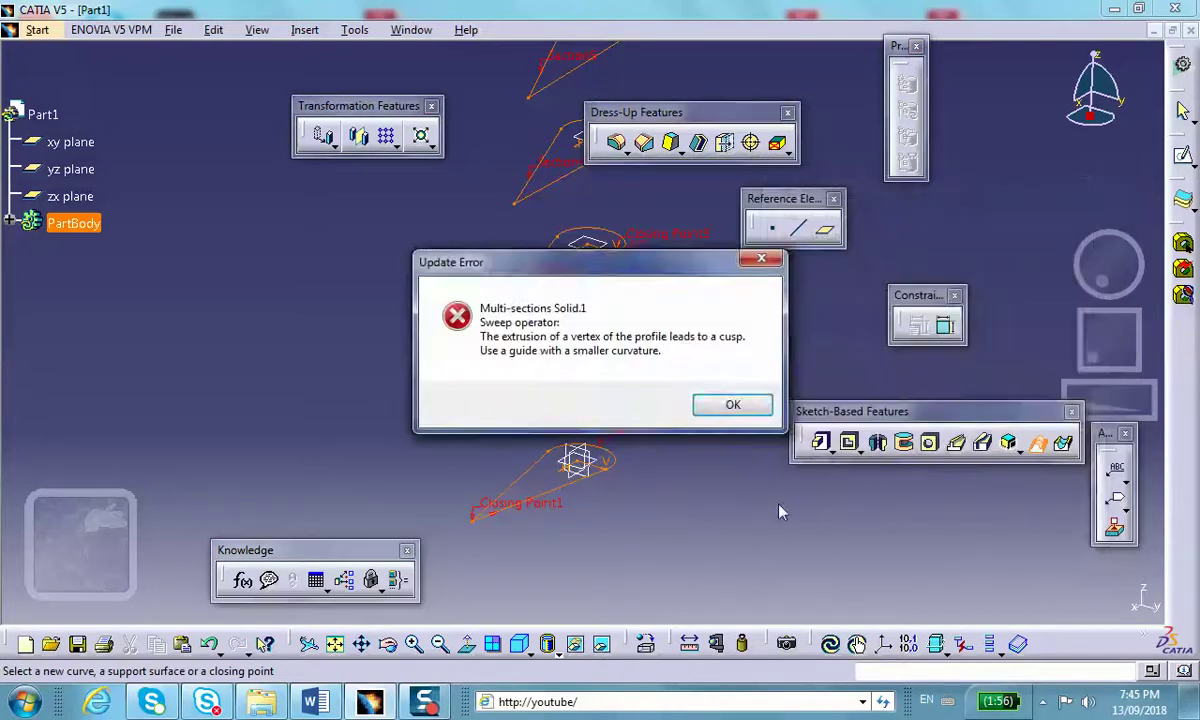
click(733, 405)
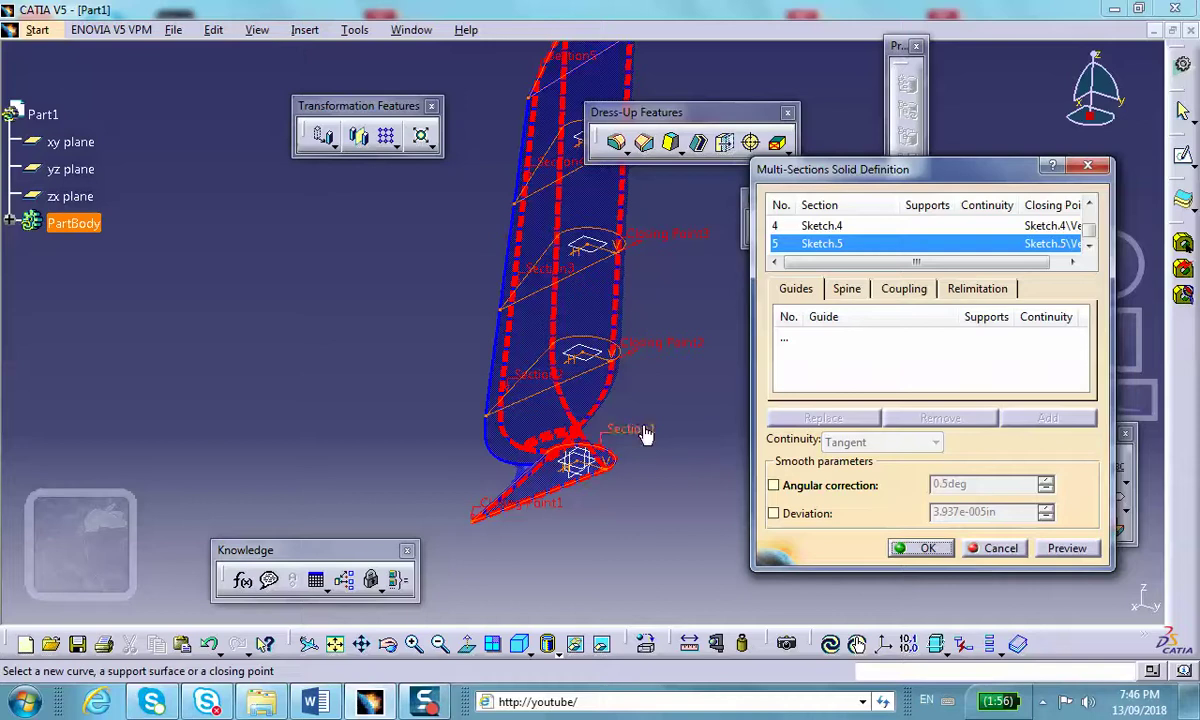
right_click(545, 513)
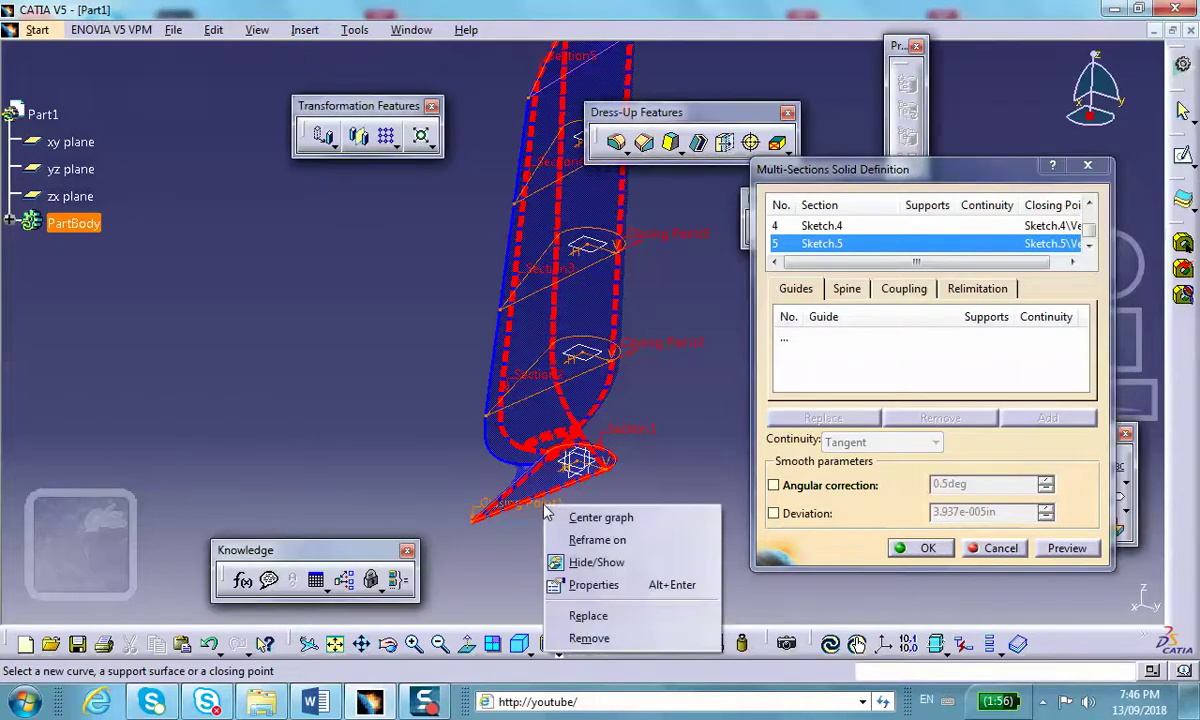
click(588, 615)
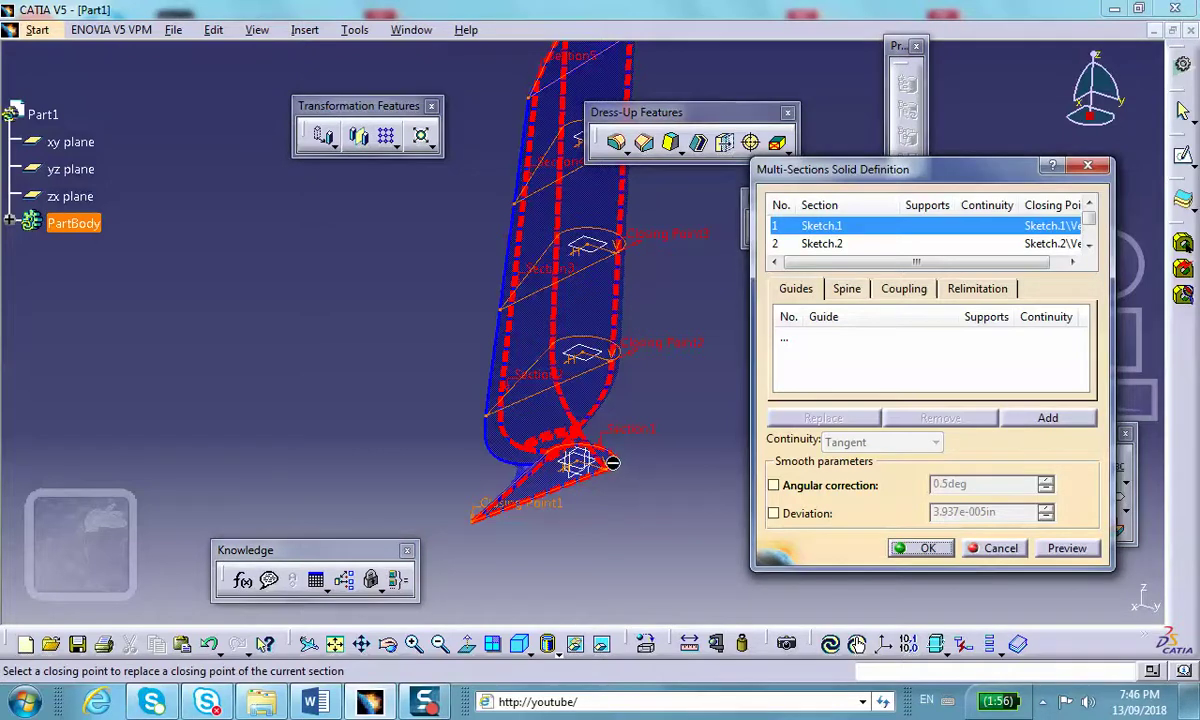
click(614, 476)
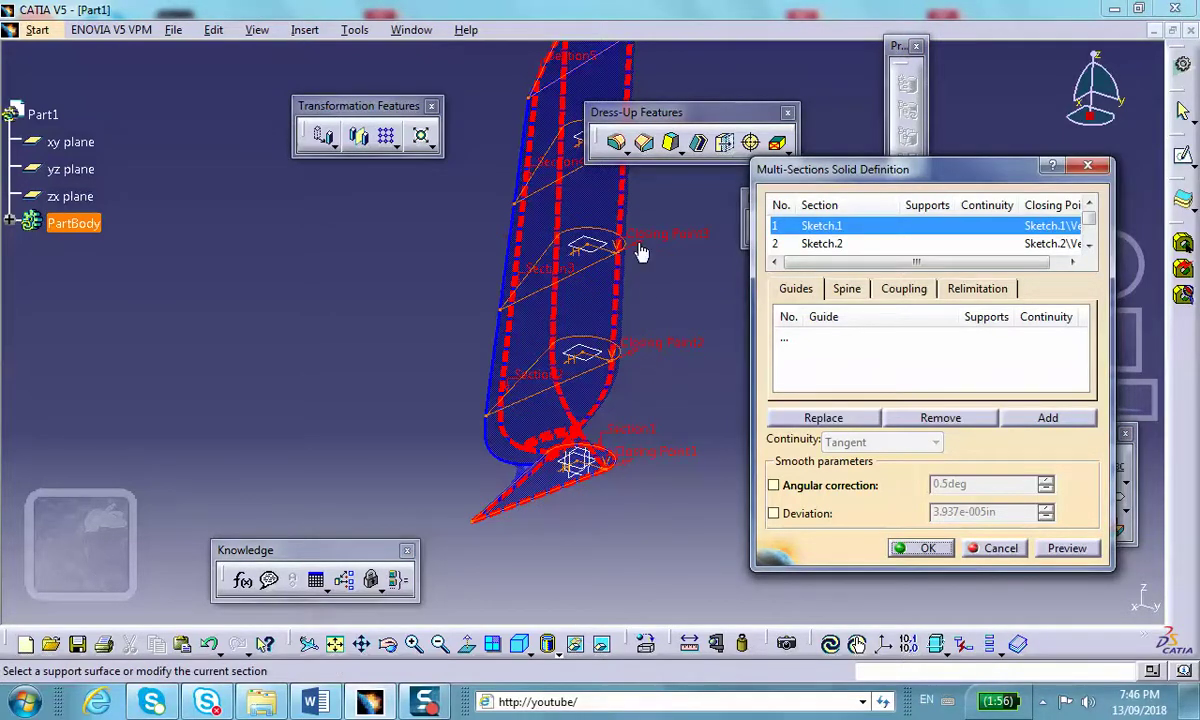
click(1067, 548)
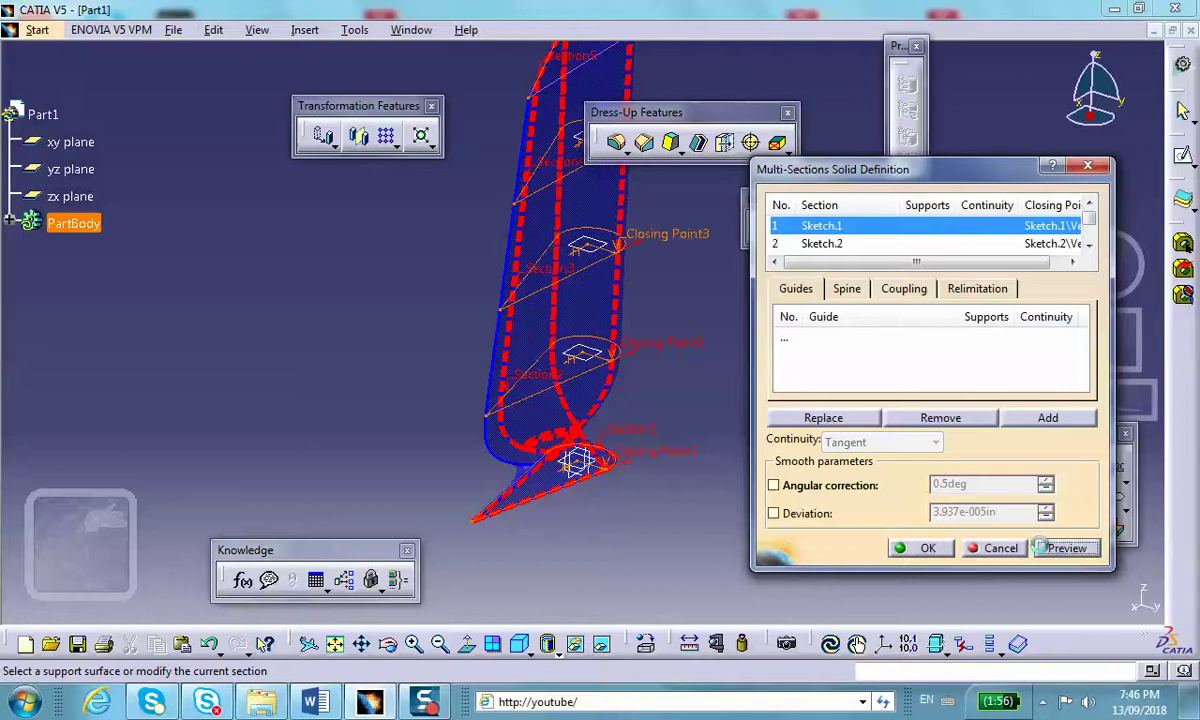
- Create Multi-sections Solid.1 and orbit the view to inspect the twisted blade
click(928, 548)
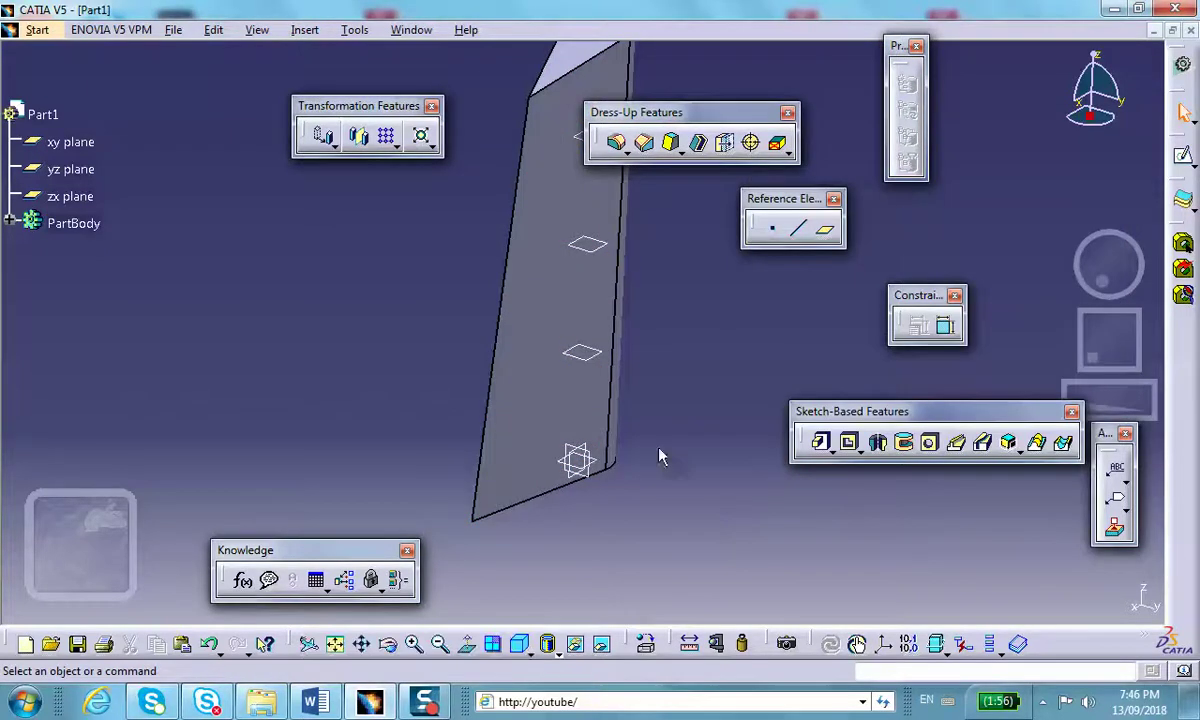
middle_drag(617, 419, 430, 447)
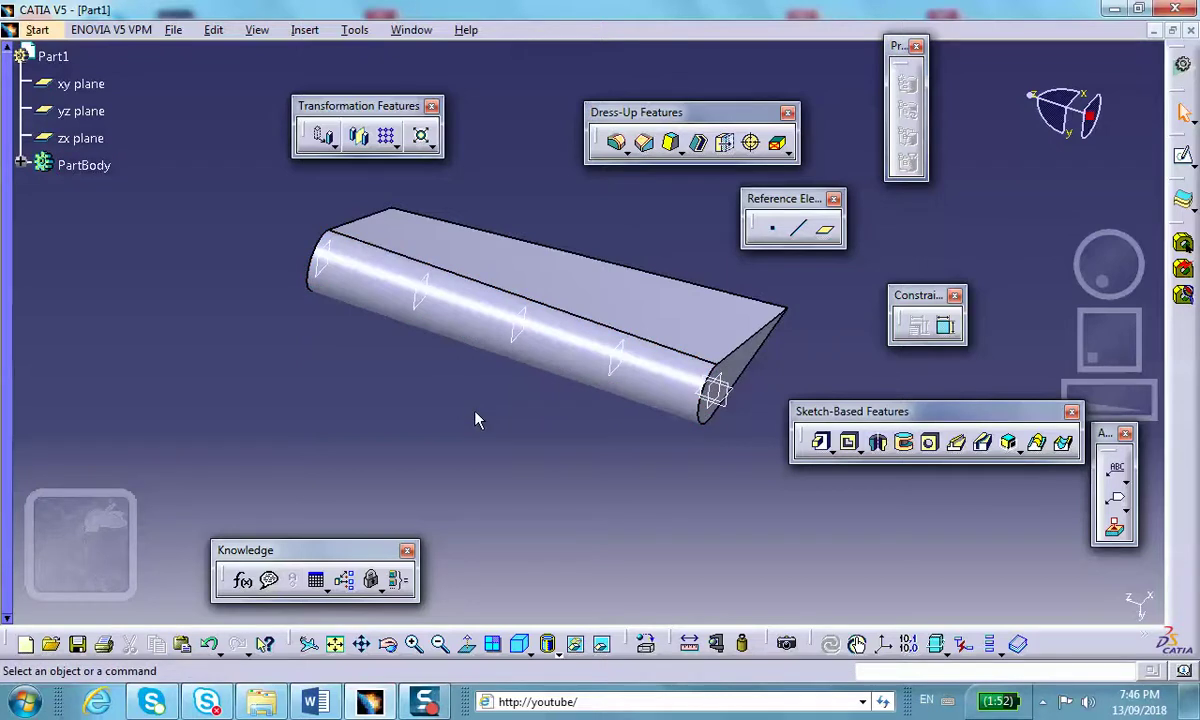
middle_drag(611, 407, 579, 450)
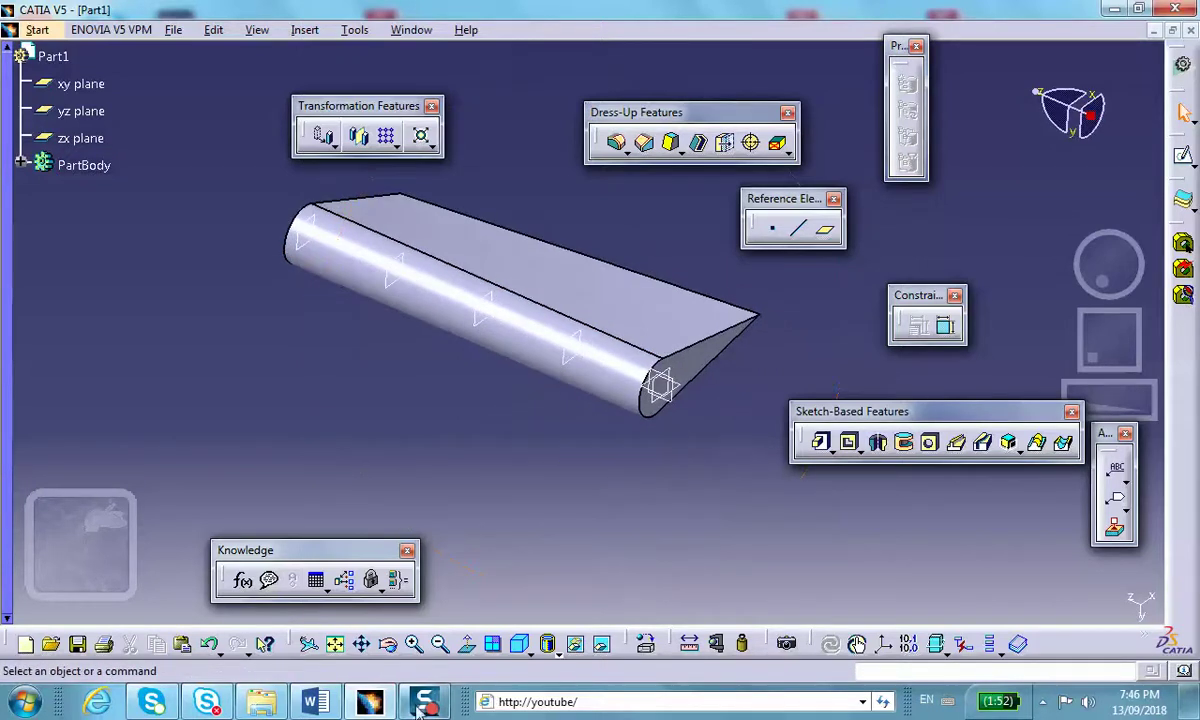